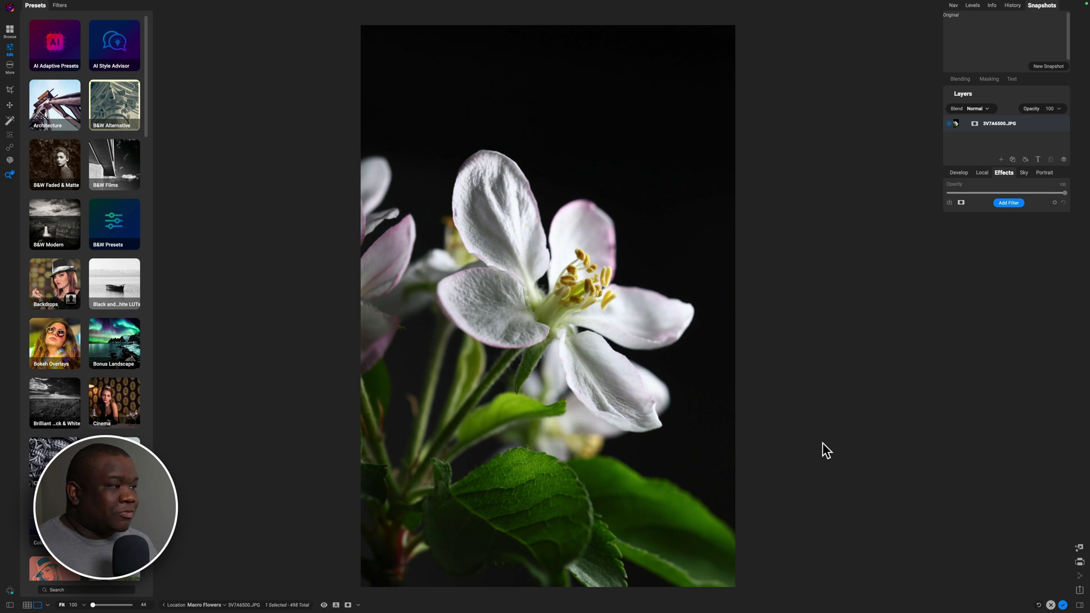
Step: Add a Textures filter to the flower photo using the Spring Serenity Textures category, and compare the photo with and without it
click(1002, 201)
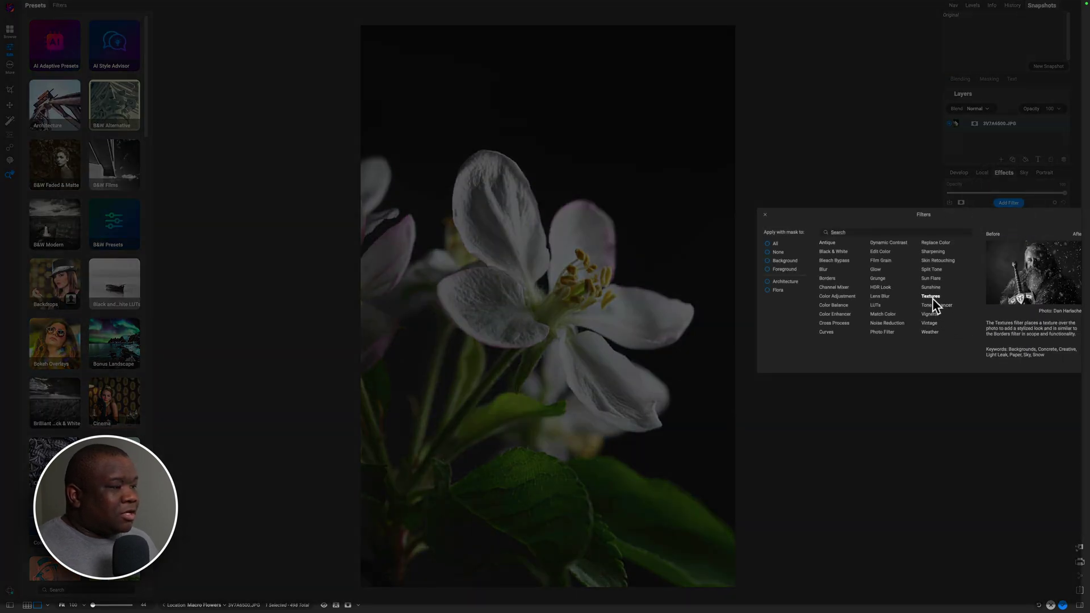
click(931, 296)
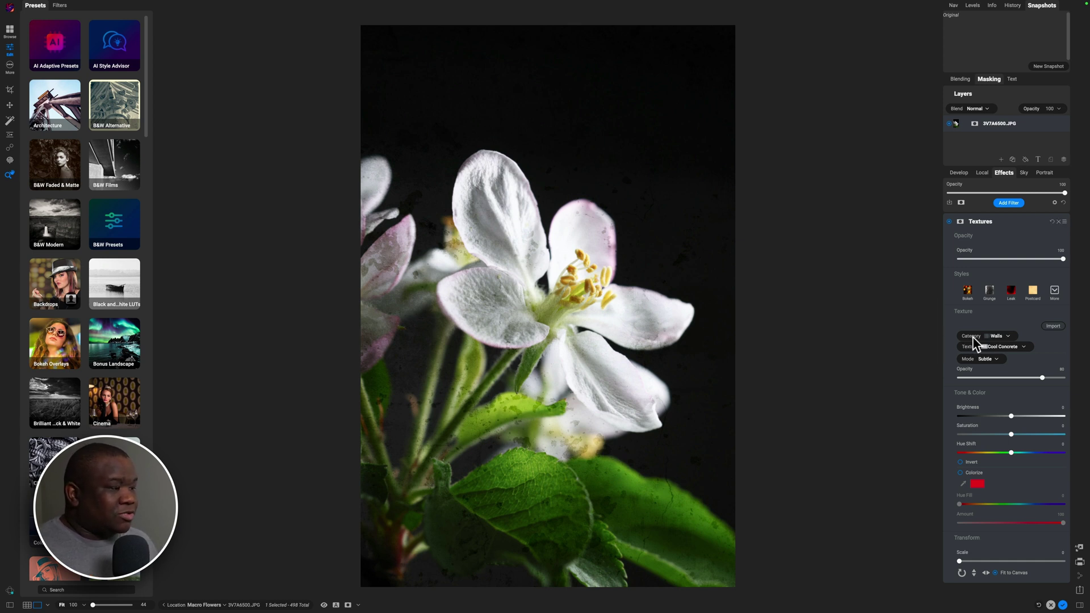
click(1000, 336)
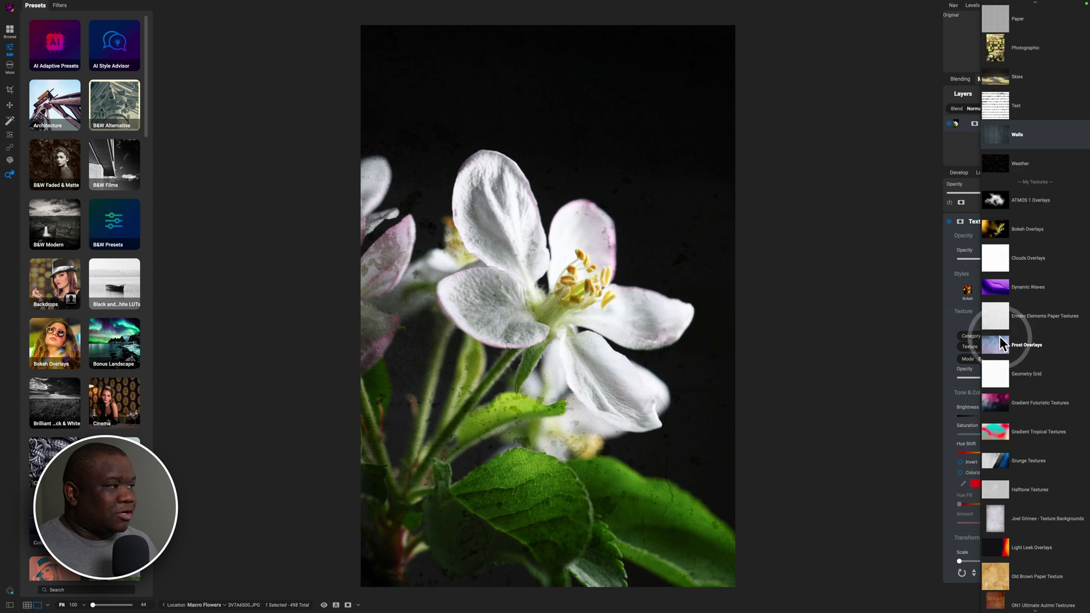
scroll(1002, 343, up, 3)
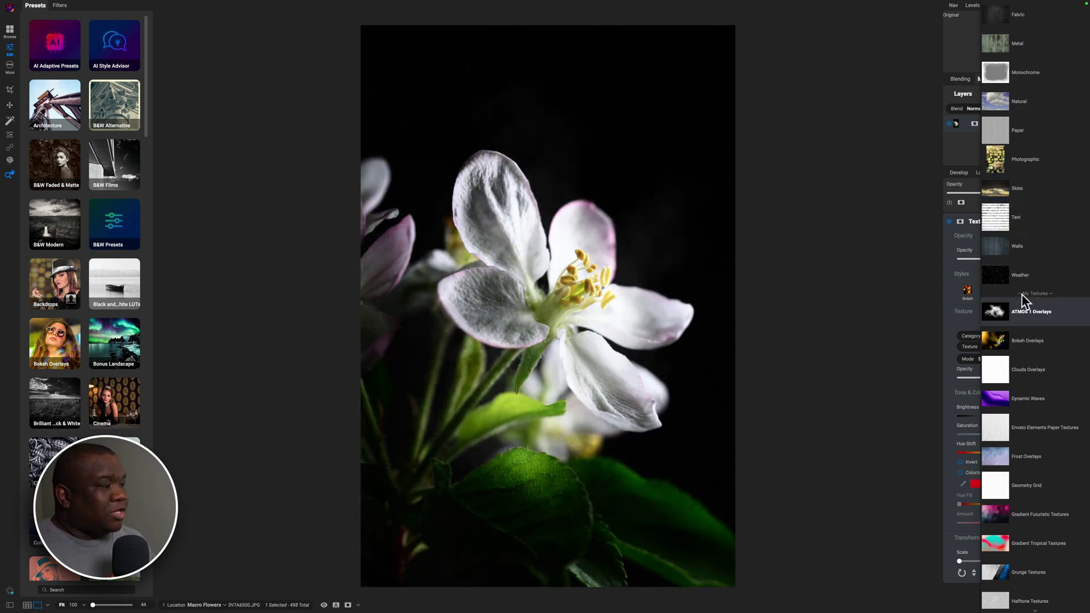
scroll(1031, 323, down, 5)
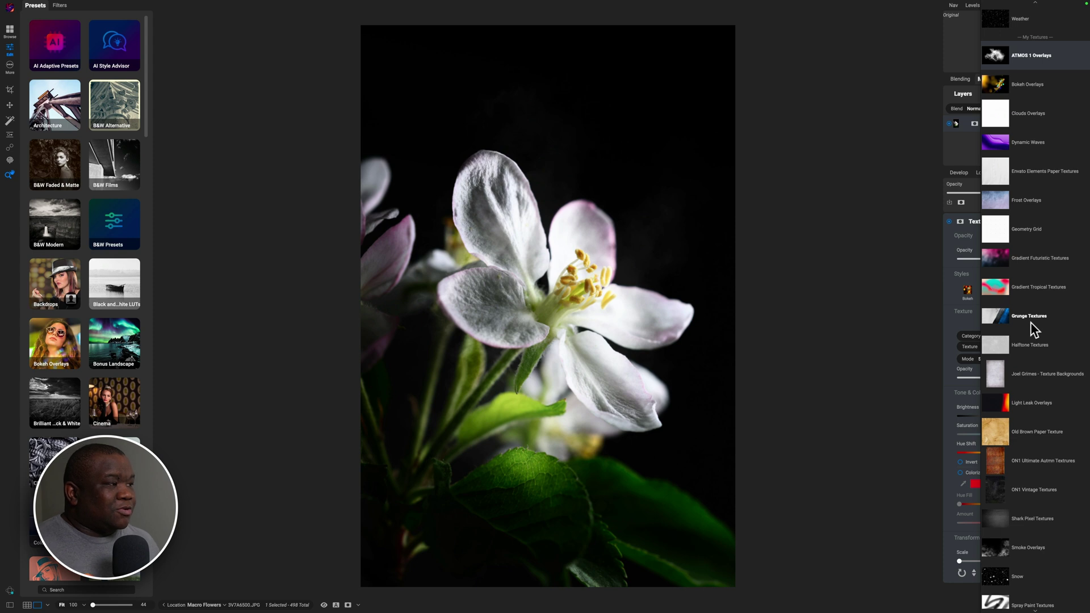
scroll(1031, 323, down, 4)
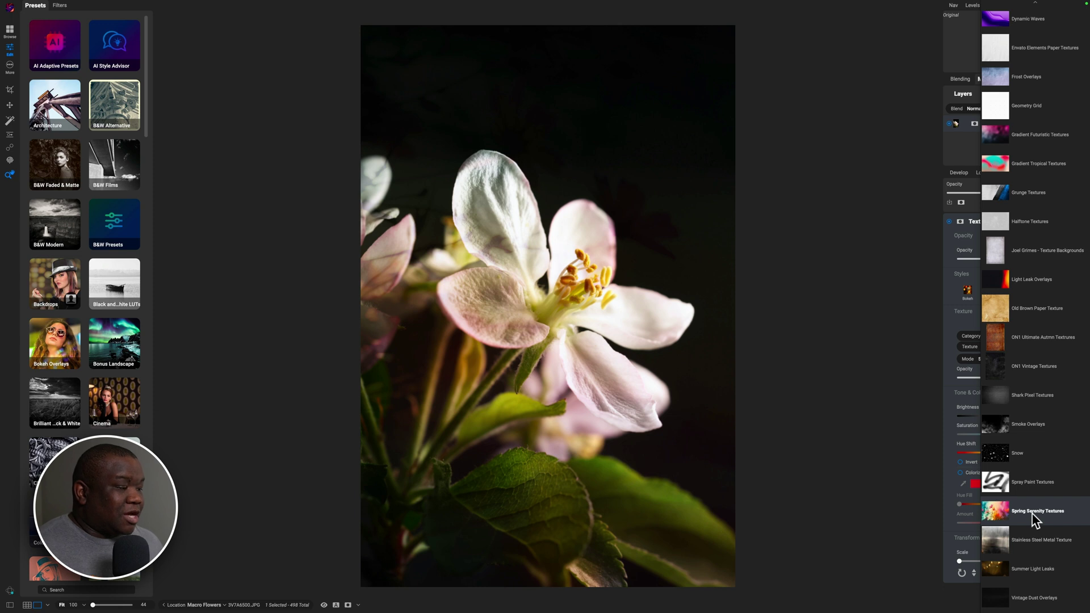
click(1031, 513)
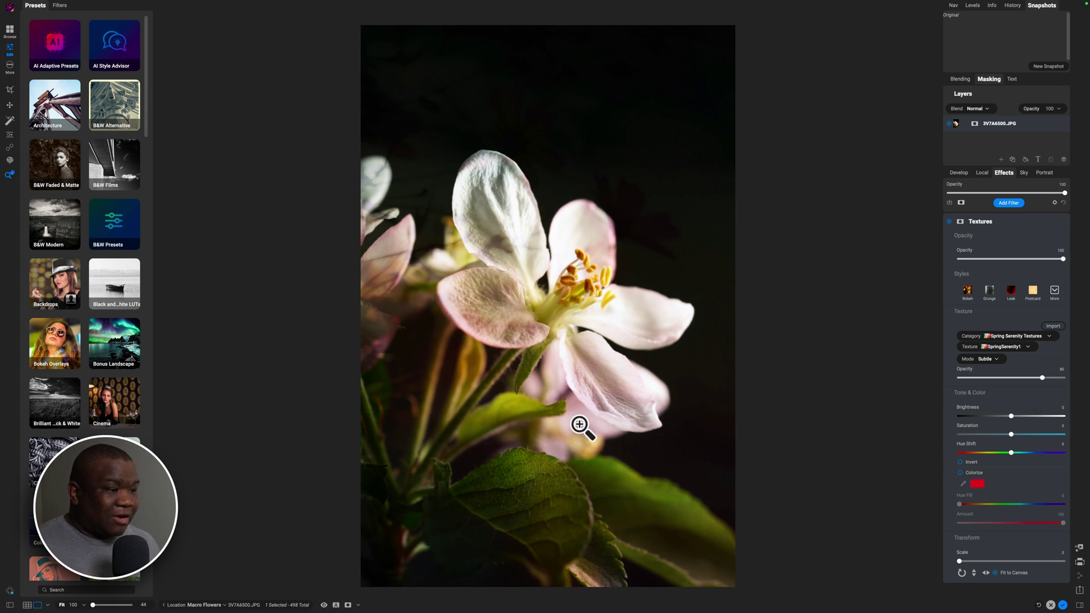
click(950, 222)
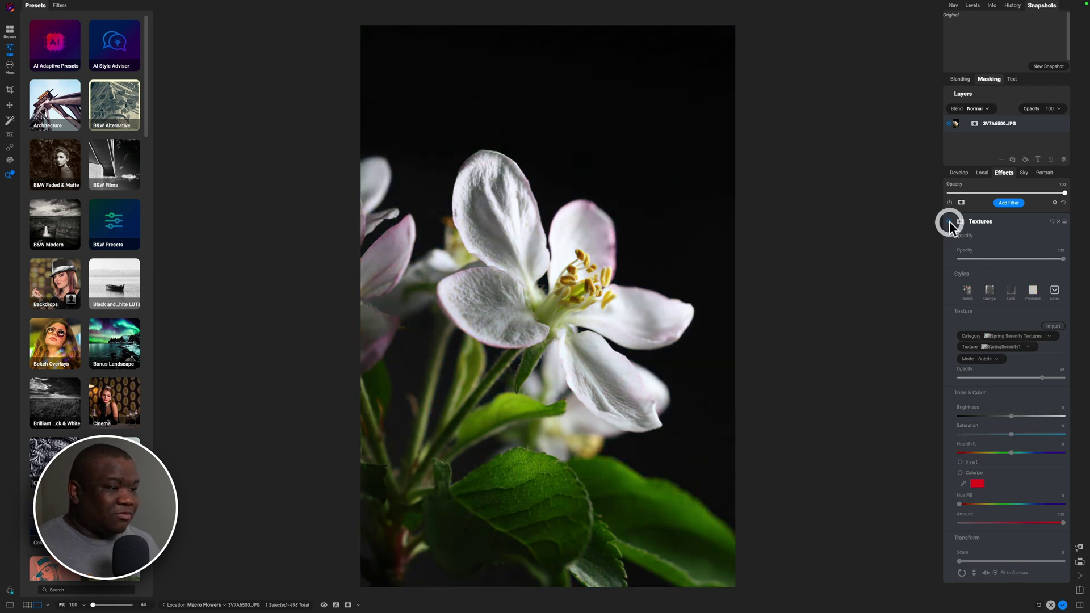
click(950, 222)
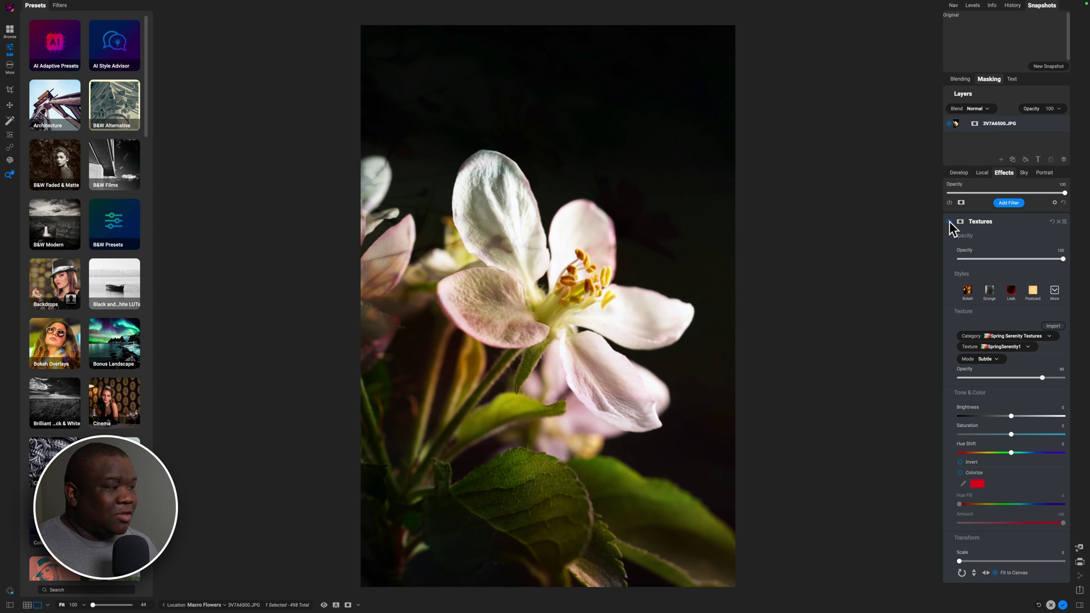
Step: Set the texture's blending mode to Replace and its opacity to 100
click(995, 362)
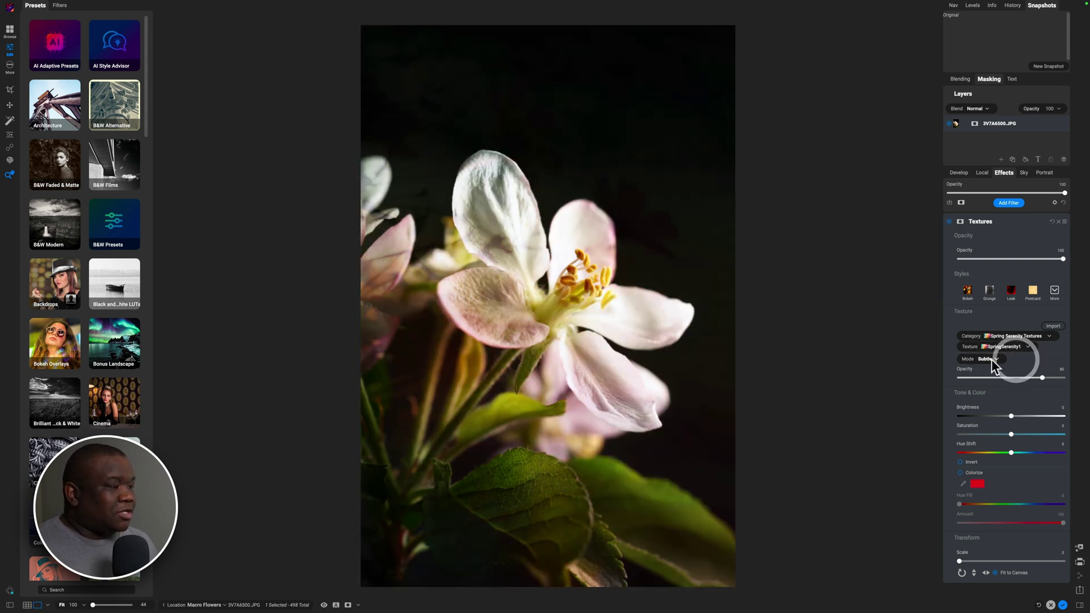
click(988, 358)
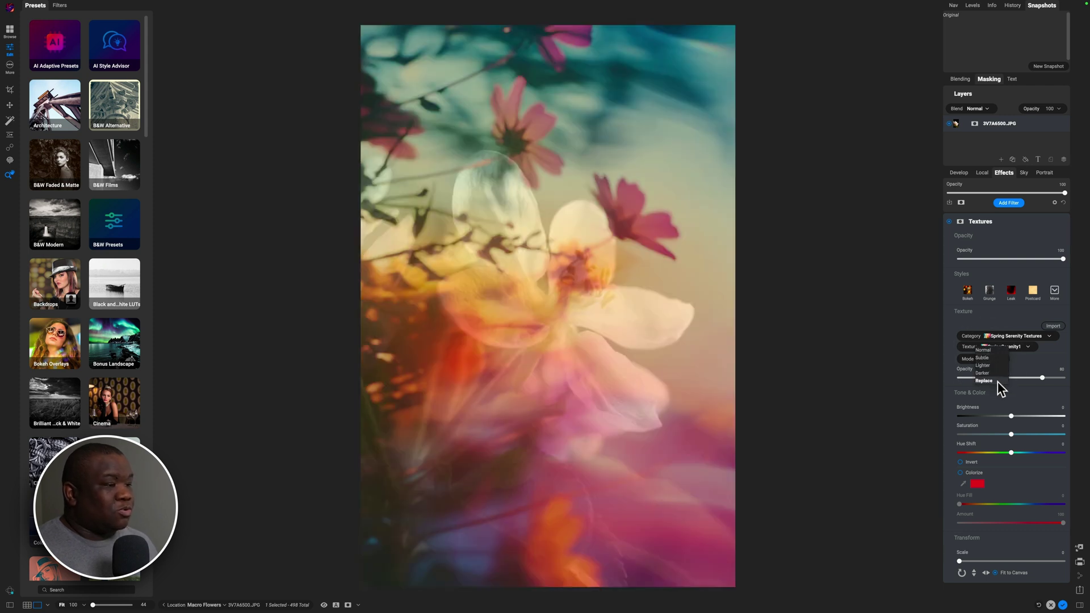
click(998, 382)
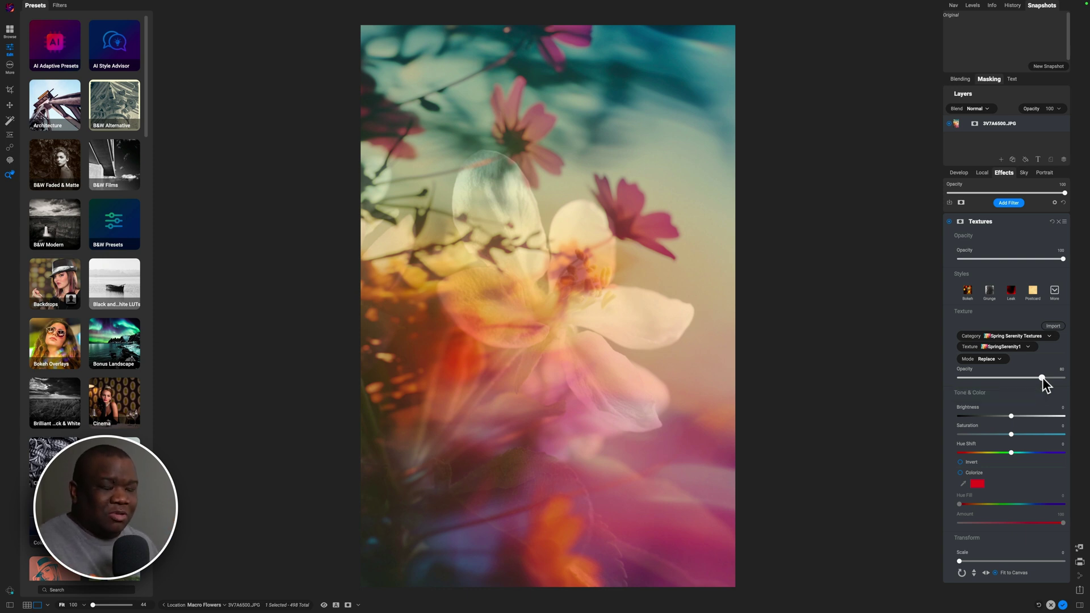
drag(1043, 377, 1064, 379)
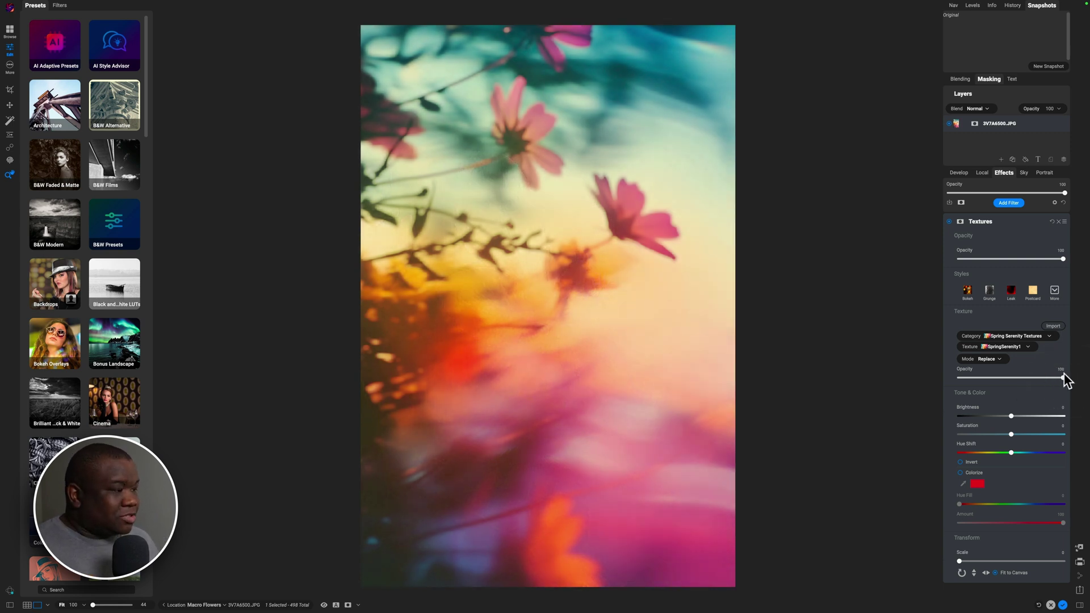
mouse_move(1063, 378)
mouse_down()
mouse_move(962, 379)
mouse_move(1079, 374)
mouse_up()
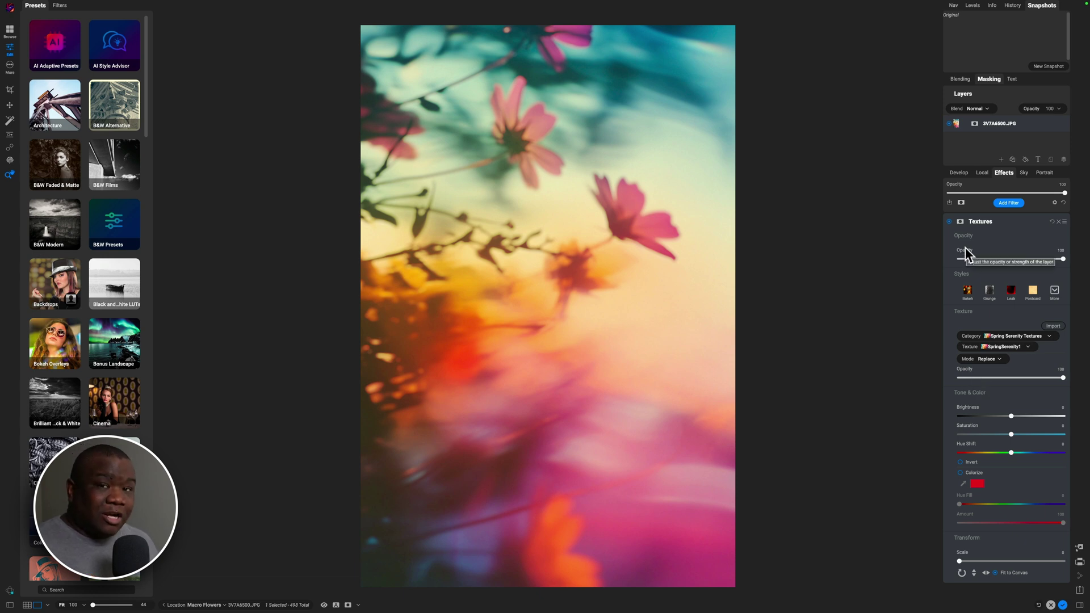
mouse_move(1060, 263)
mouse_down()
mouse_move(941, 257)
mouse_move(1074, 271)
mouse_up()
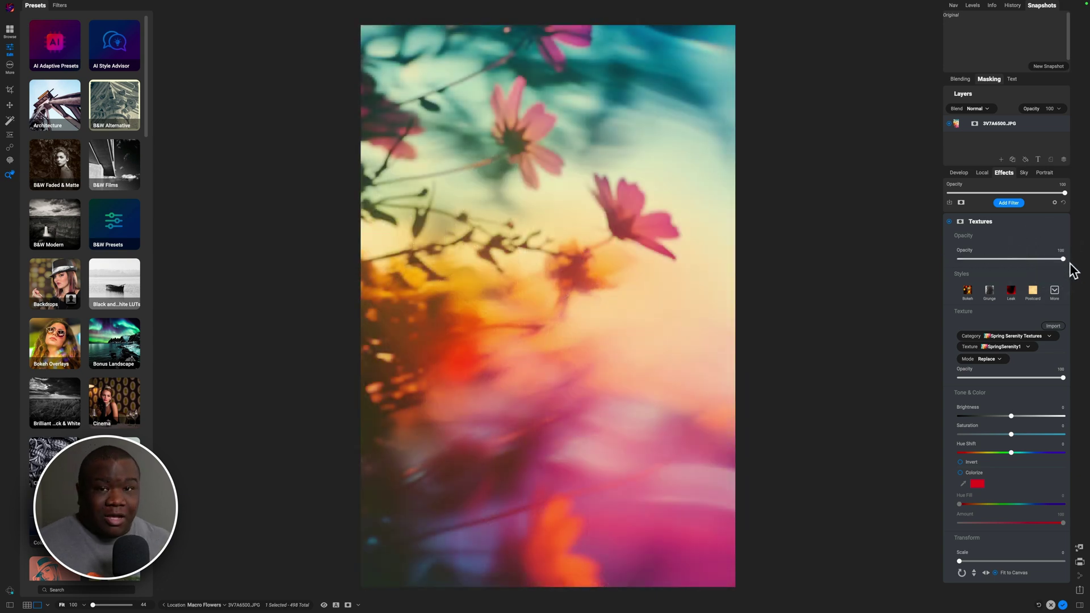
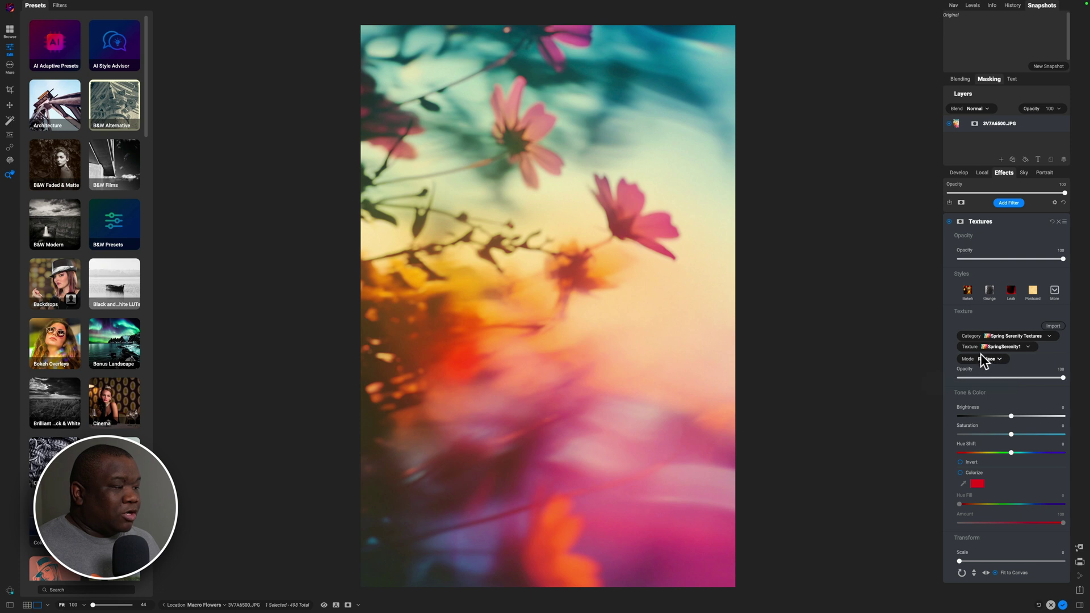
click(1020, 336)
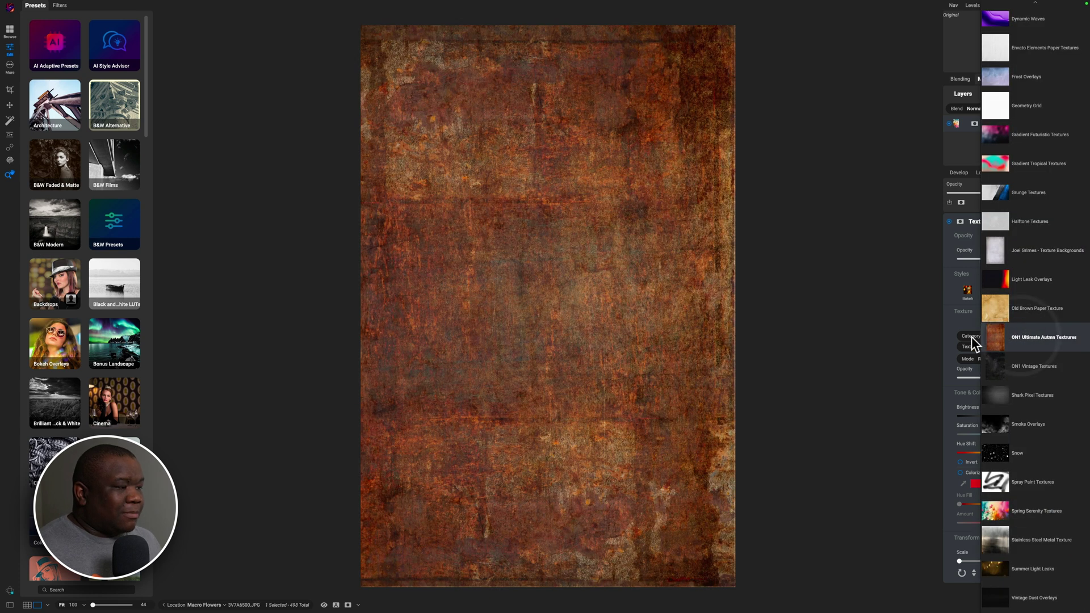
key(Down)
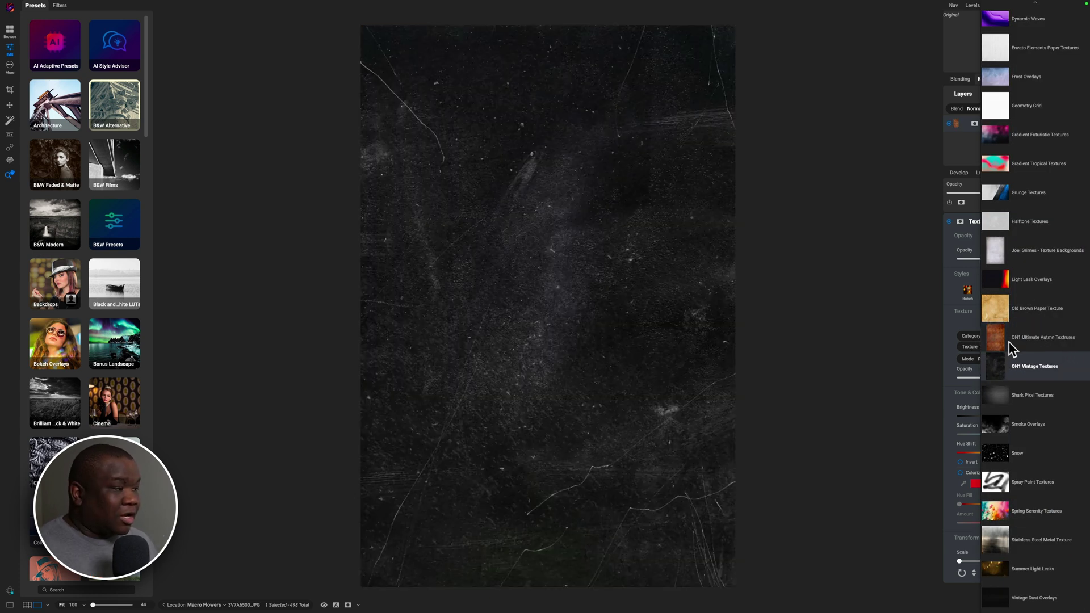
click(1026, 516)
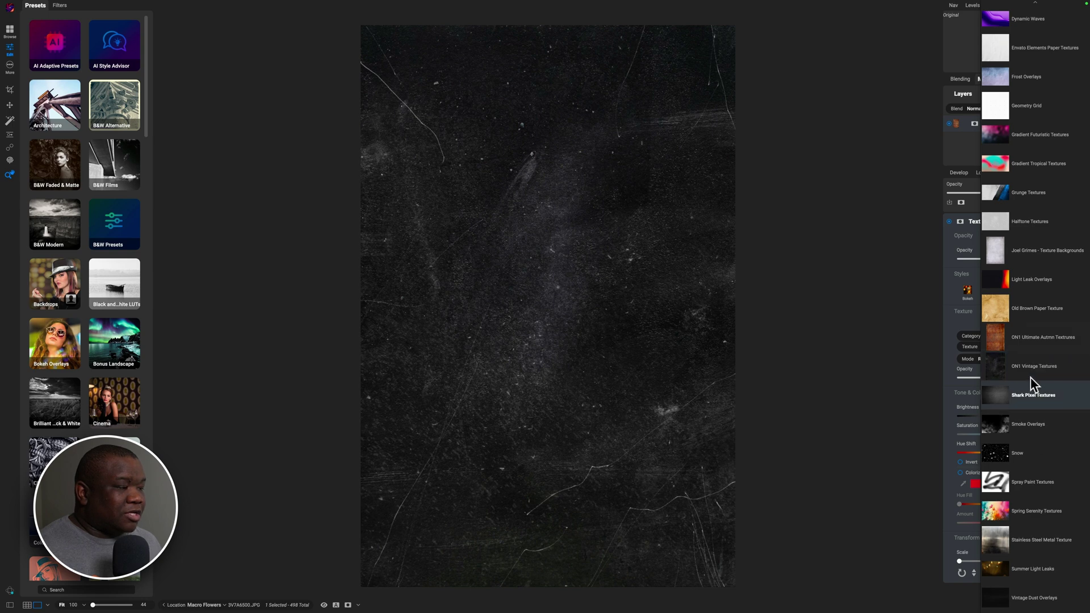
click(953, 321)
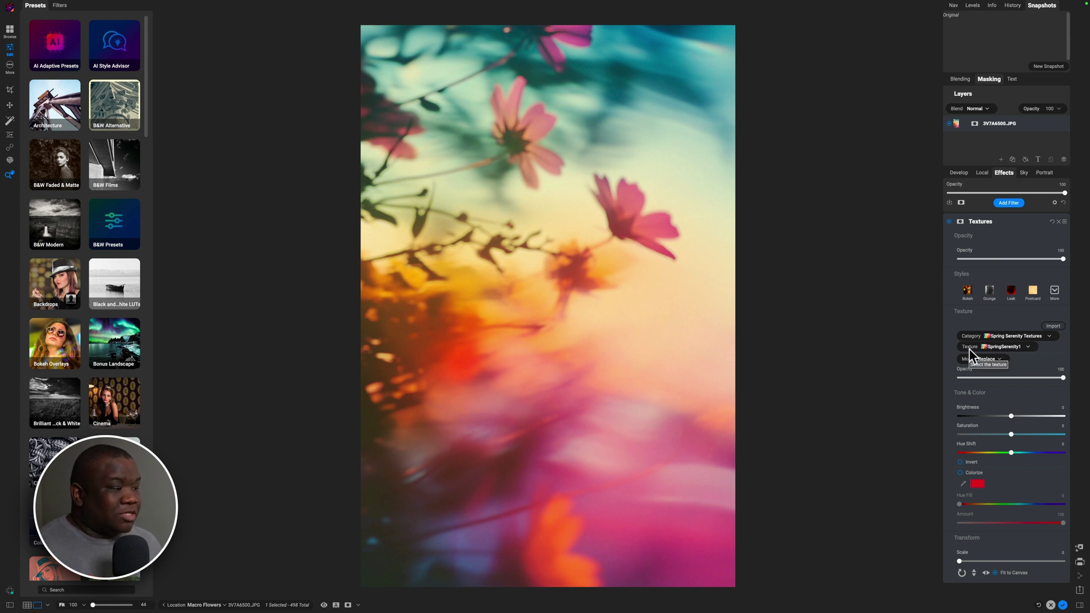
Step: Change the applied texture to SpringSerenity3
click(1028, 347)
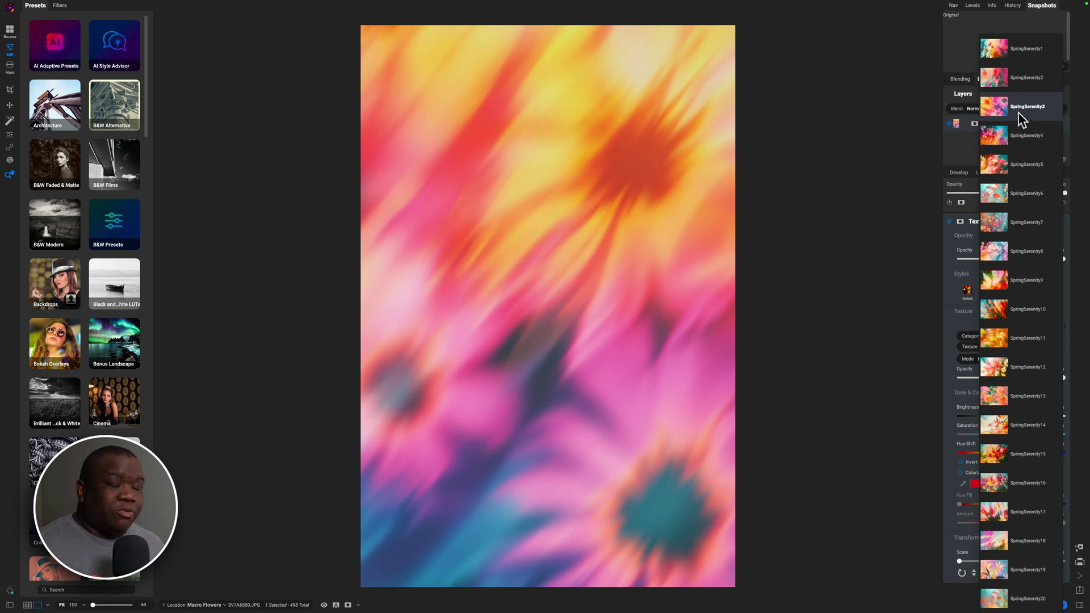
click(1017, 112)
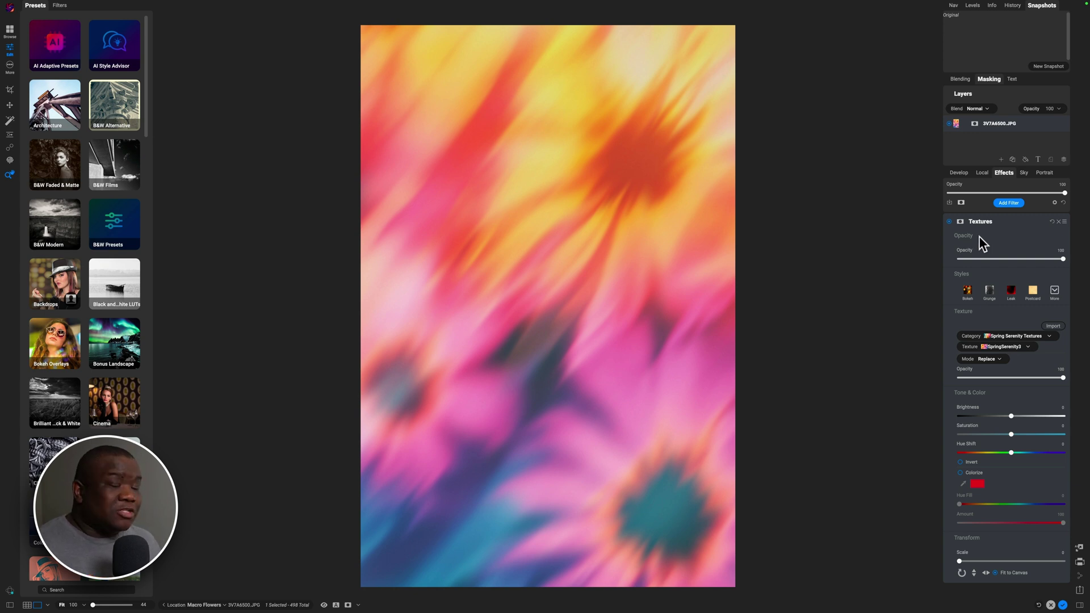
Step: Mask the Textures filter with a Linear Top gradient placed at the centre of the flower
click(961, 222)
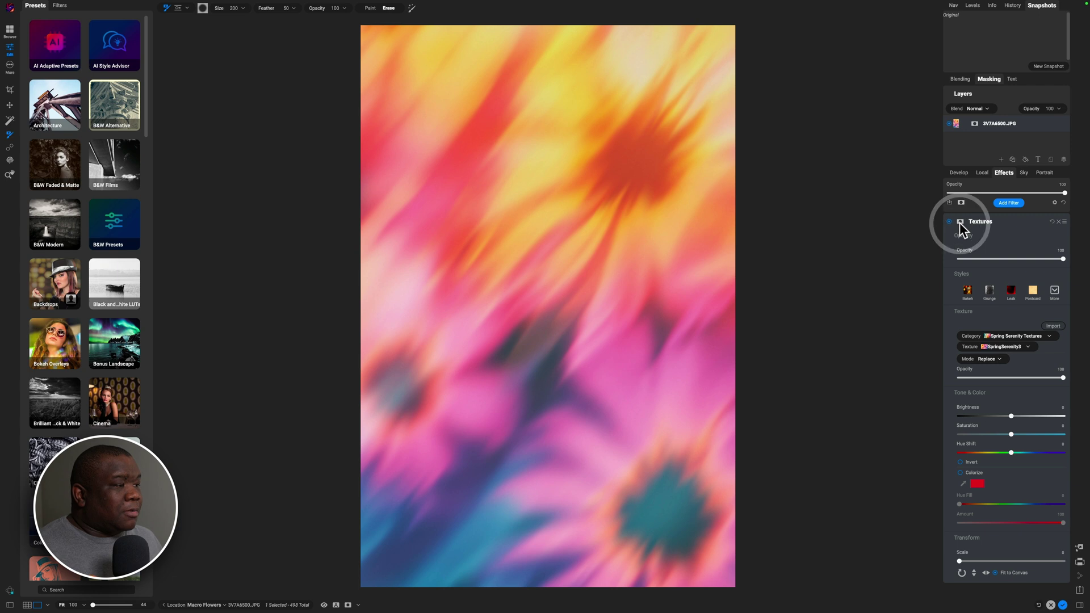
click(178, 9)
click(179, 9)
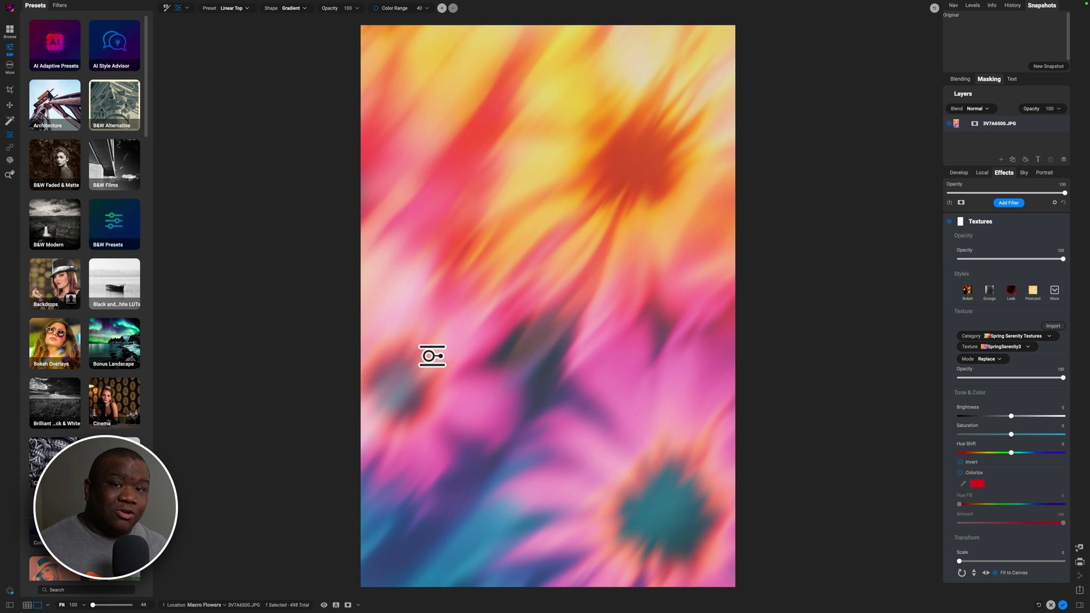
click(557, 277)
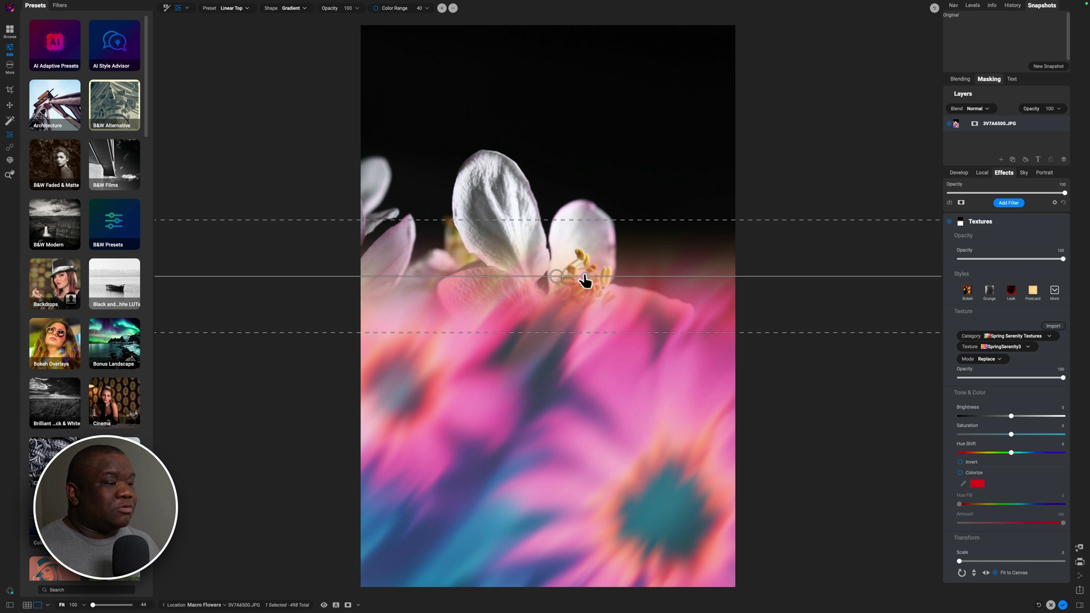
Step: Rotate the gradient mask diagonally so the texture covers the photo's upper-right area, and widen its feathered transition
drag(585, 279, 542, 270)
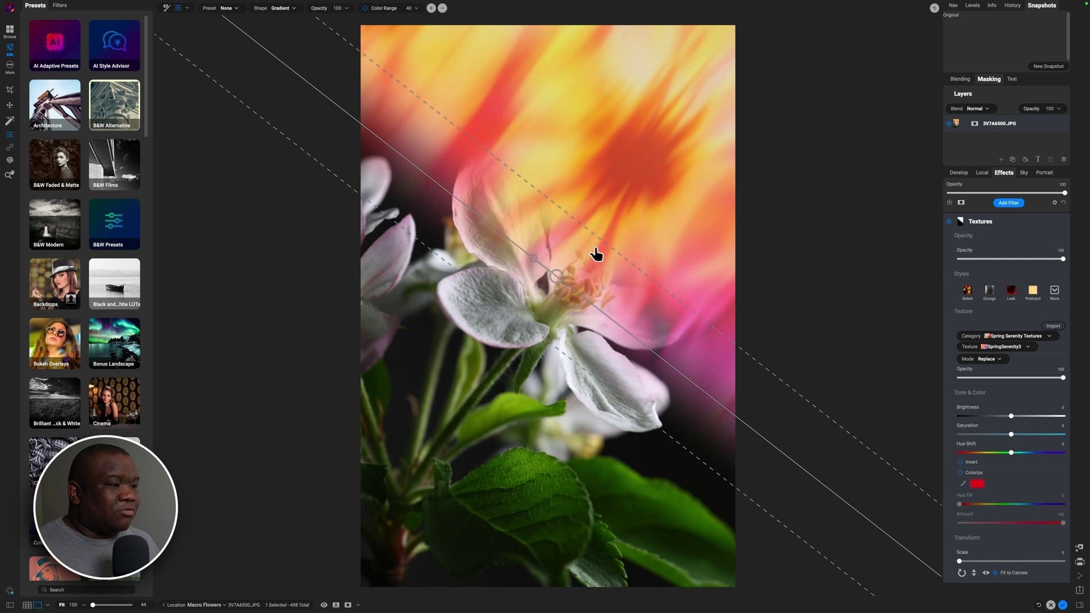
drag(517, 330, 460, 394)
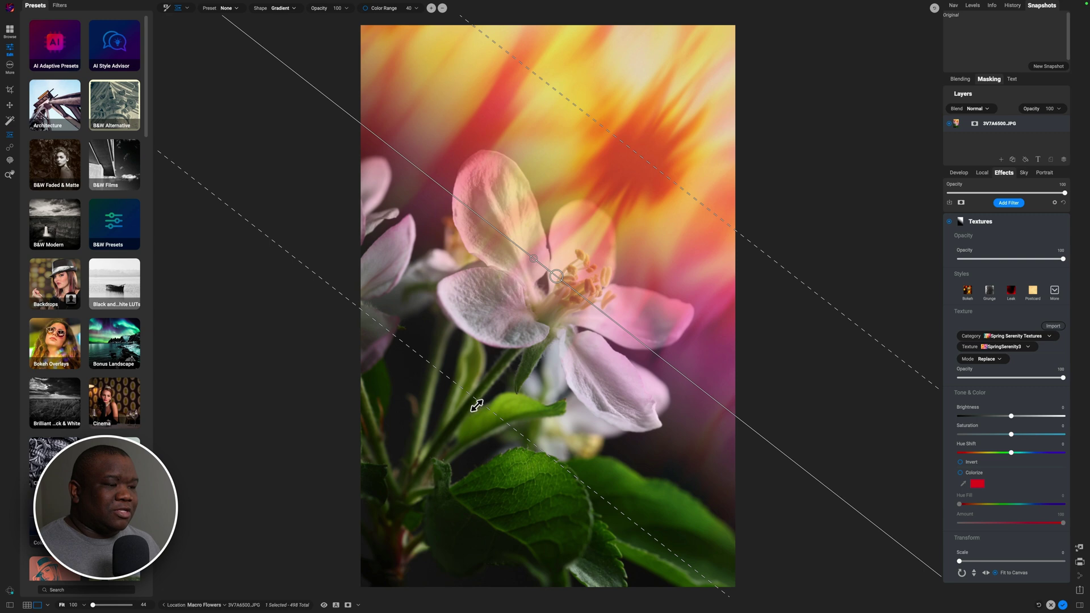
drag(474, 402, 451, 438)
Step: Shift the gradient mask toward the photo's upper-right corner, above the blossom, and narrow its feathered transition
mouse_move(556, 278)
mouse_down()
mouse_move(551, 297)
mouse_move(588, 236)
mouse_move(565, 269)
mouse_up()
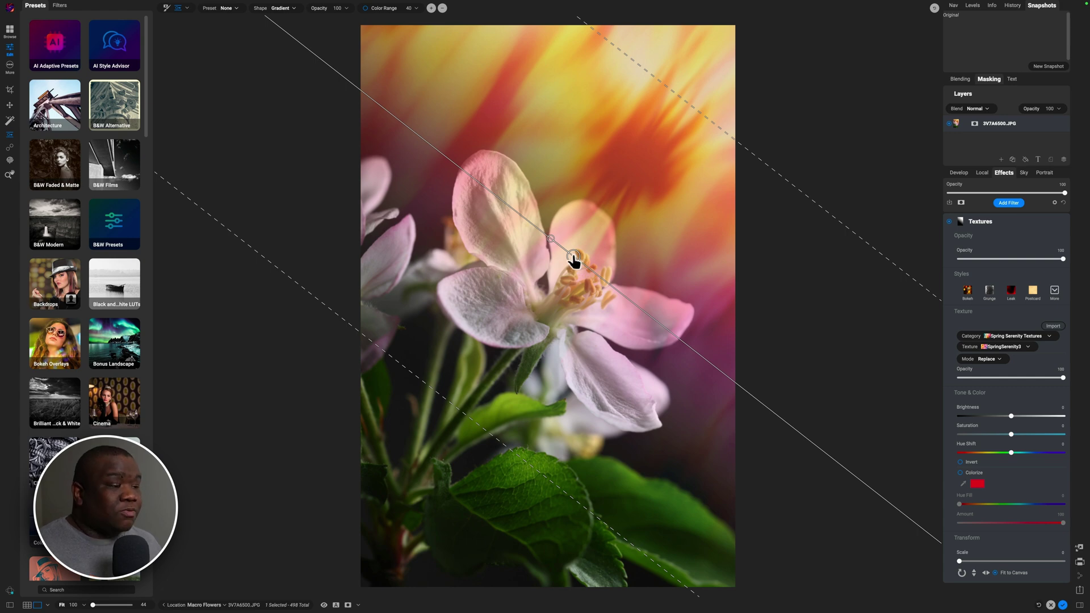
drag(573, 260, 615, 173)
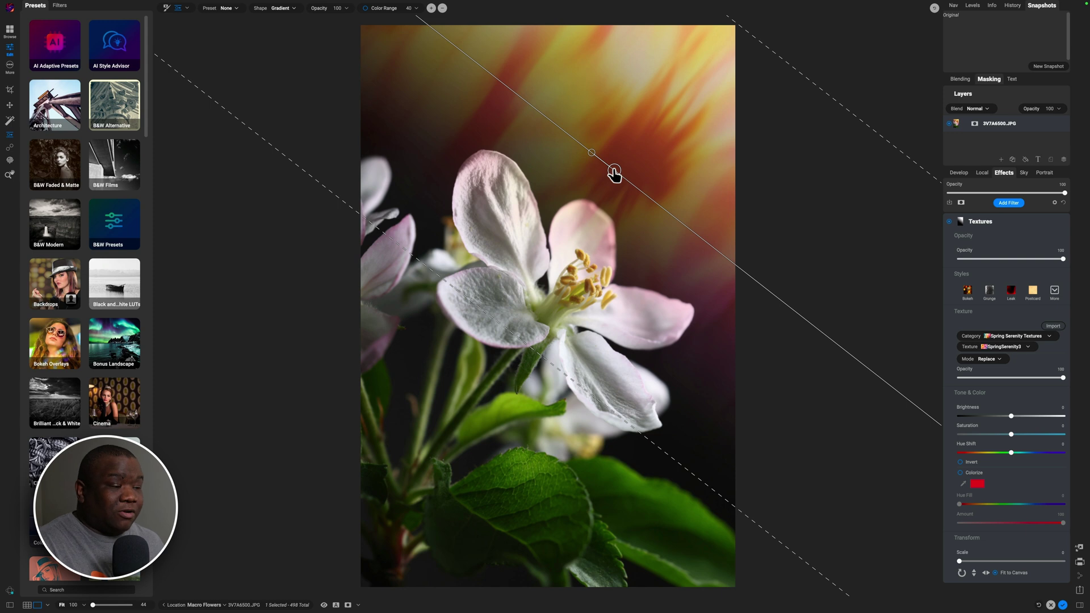
drag(614, 172, 623, 168)
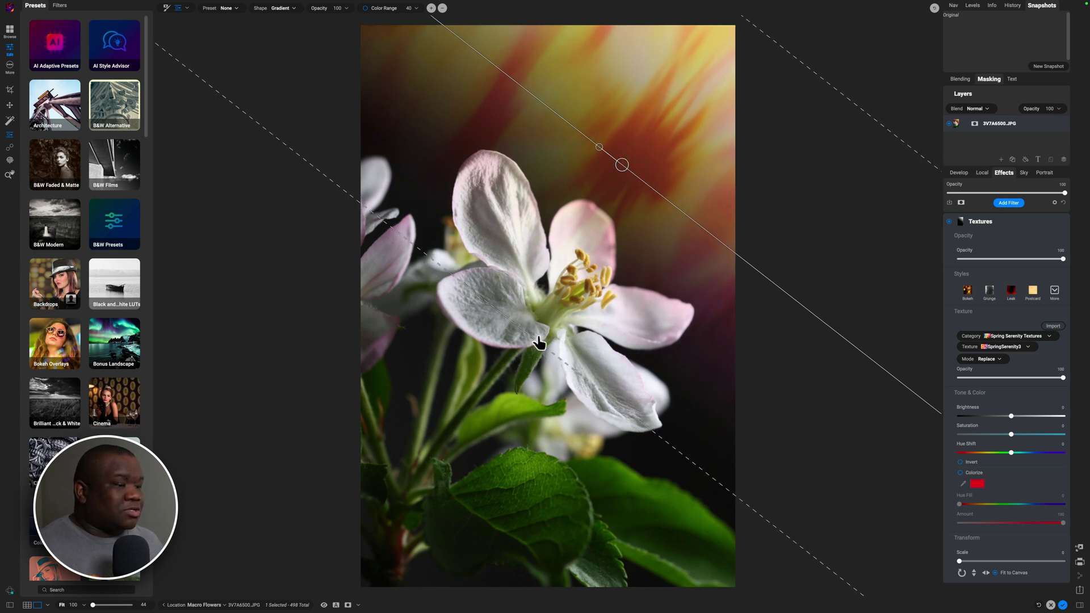
drag(537, 340, 598, 295)
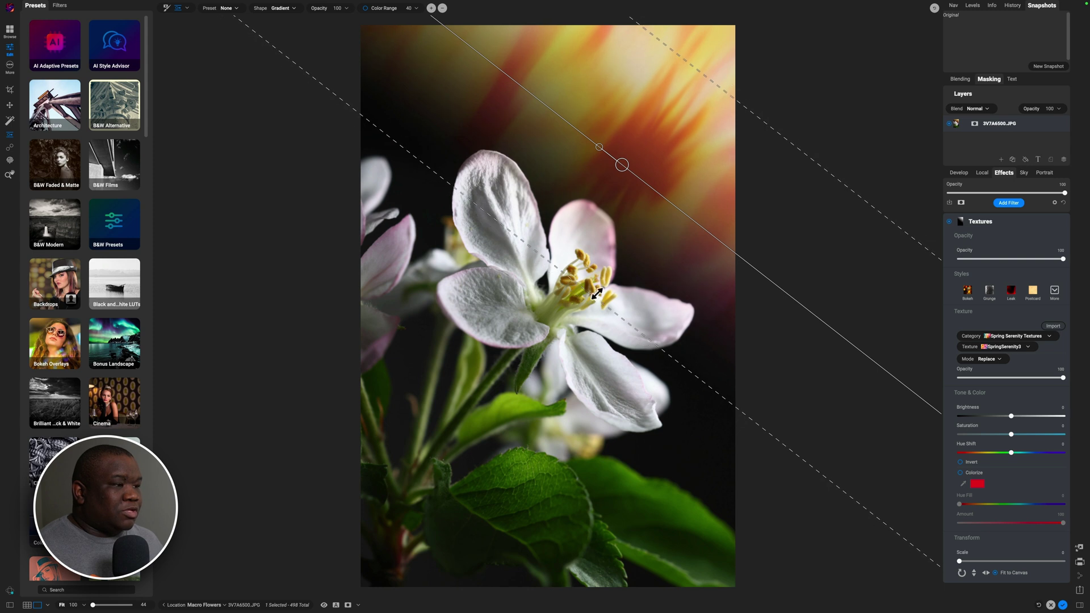
drag(623, 167, 616, 175)
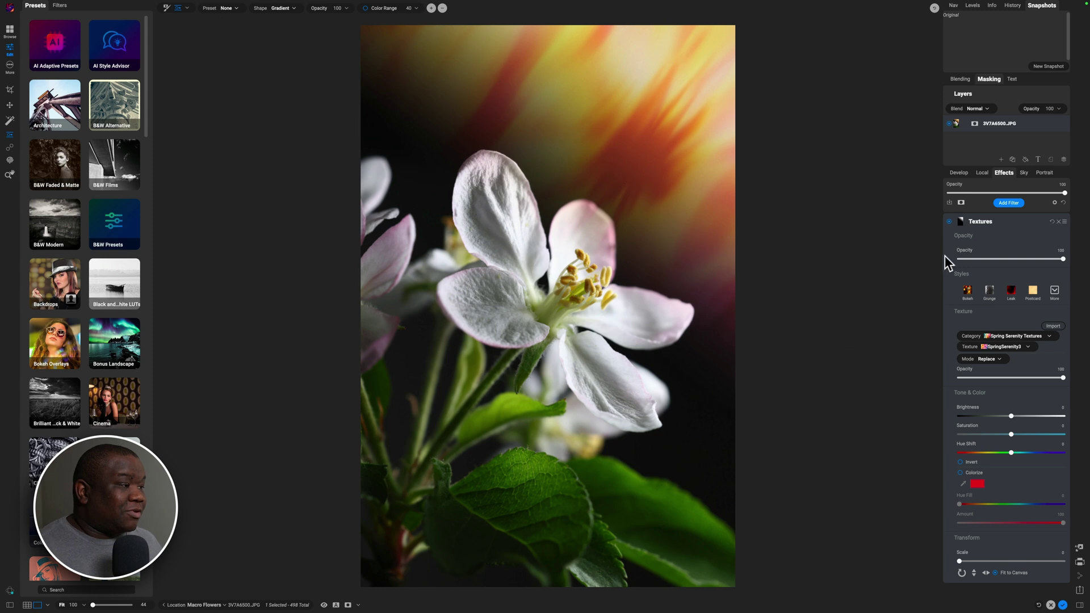
Step: Set up the masking brush in Erase mode with a size of 350 and Perfect Brush enabled
click(165, 8)
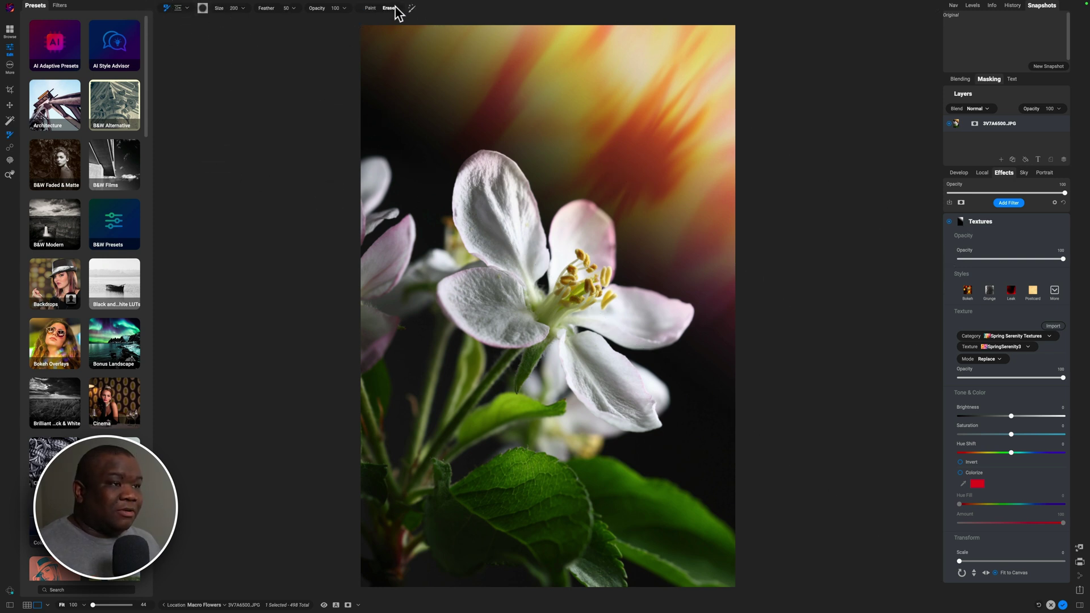
mouse_move(391, 5)
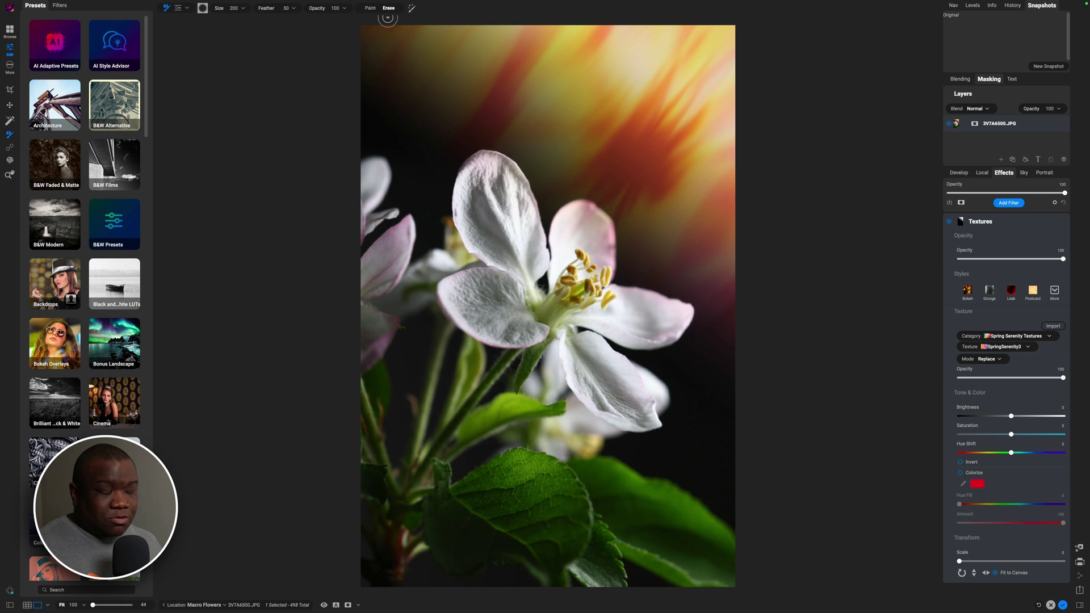
key(bracketright)
key(bracketright)
key(bracketright)
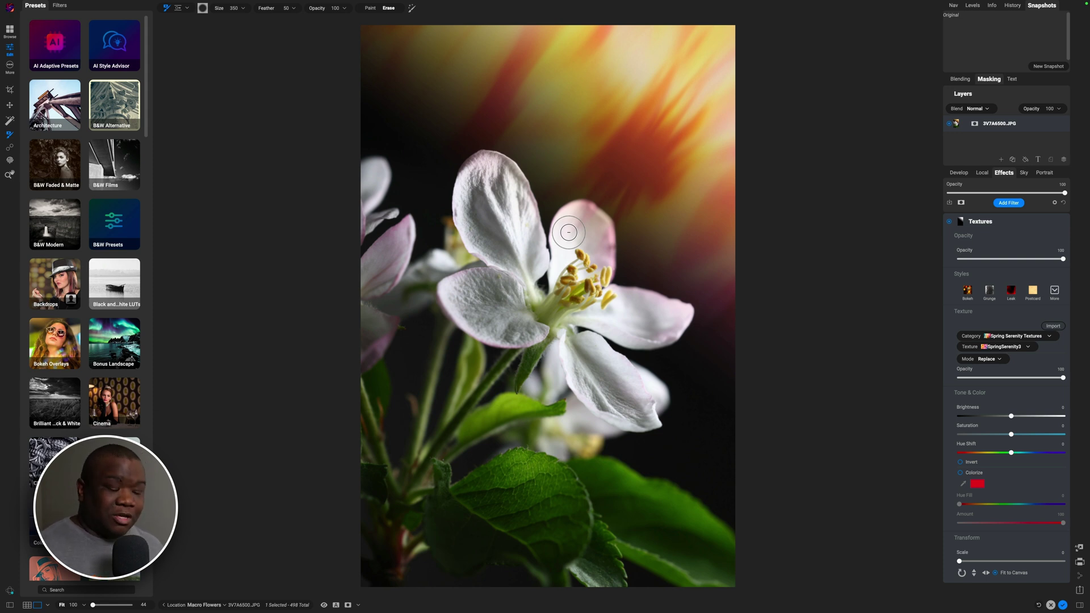
key(super+r)
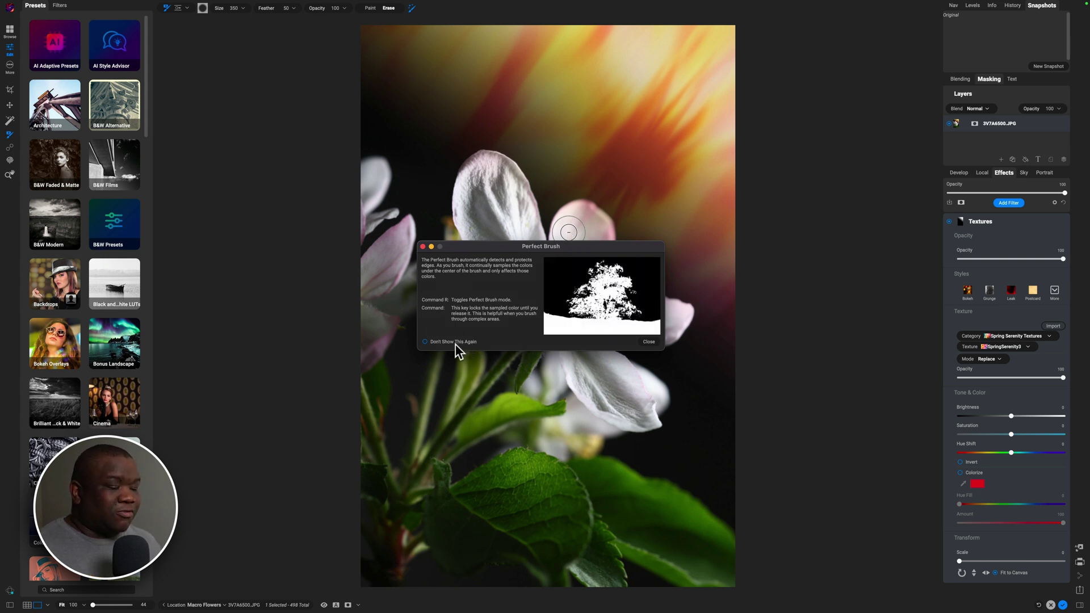
click(652, 341)
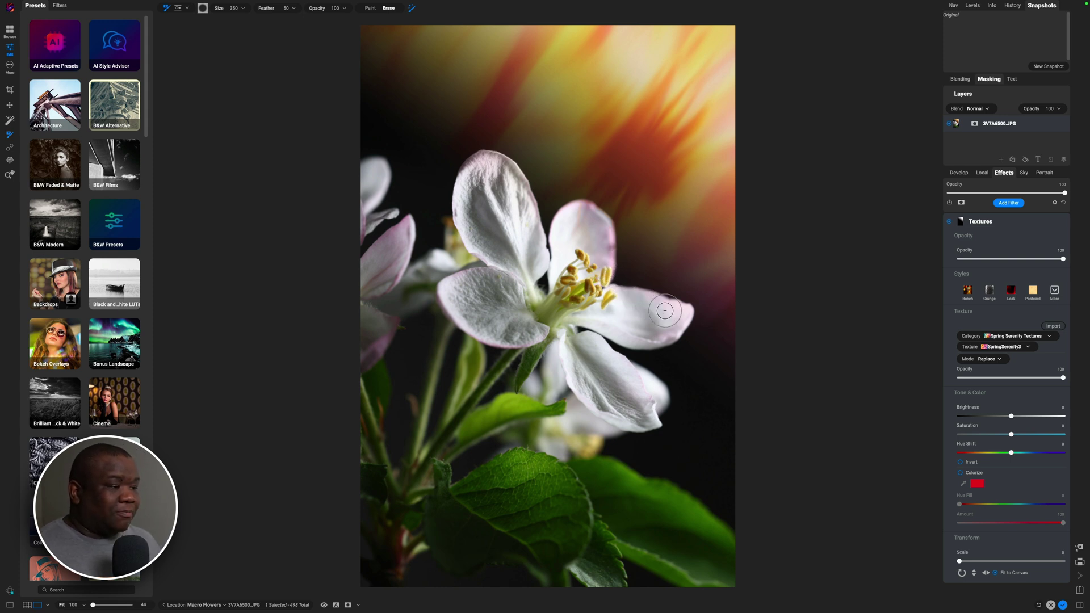
Step: Erase the texture from the main blossom's upper-right and right petals, checking the mask view for missed areas
mouse_move(664, 337)
mouse_down()
mouse_move(628, 341)
mouse_move(659, 335)
mouse_move(681, 311)
mouse_move(617, 291)
mouse_move(677, 310)
mouse_move(607, 278)
mouse_move(613, 258)
mouse_move(605, 264)
mouse_move(584, 210)
mouse_up()
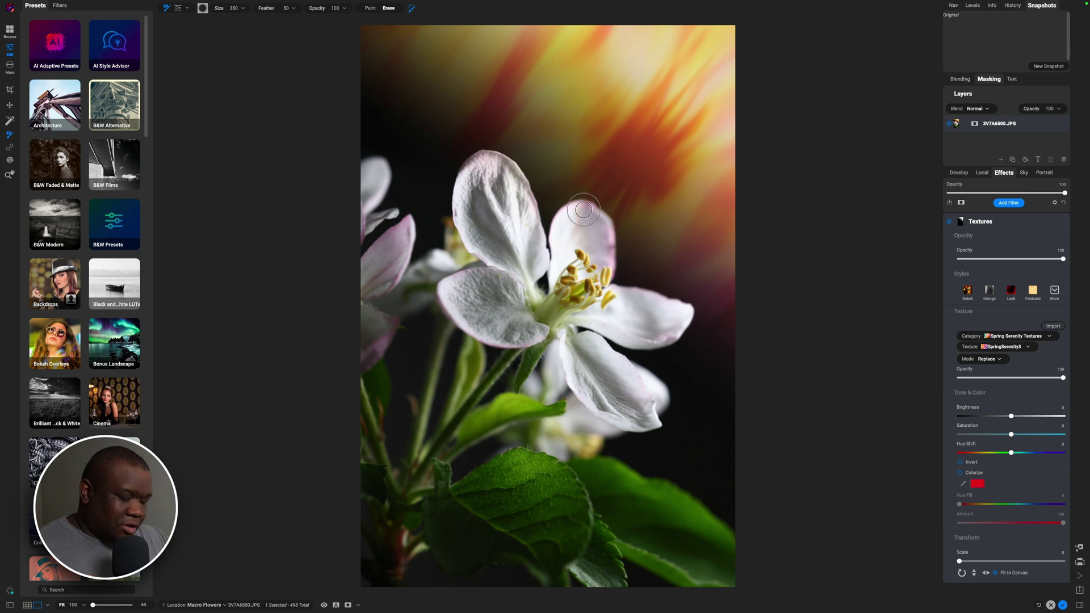
key(ctrl+m)
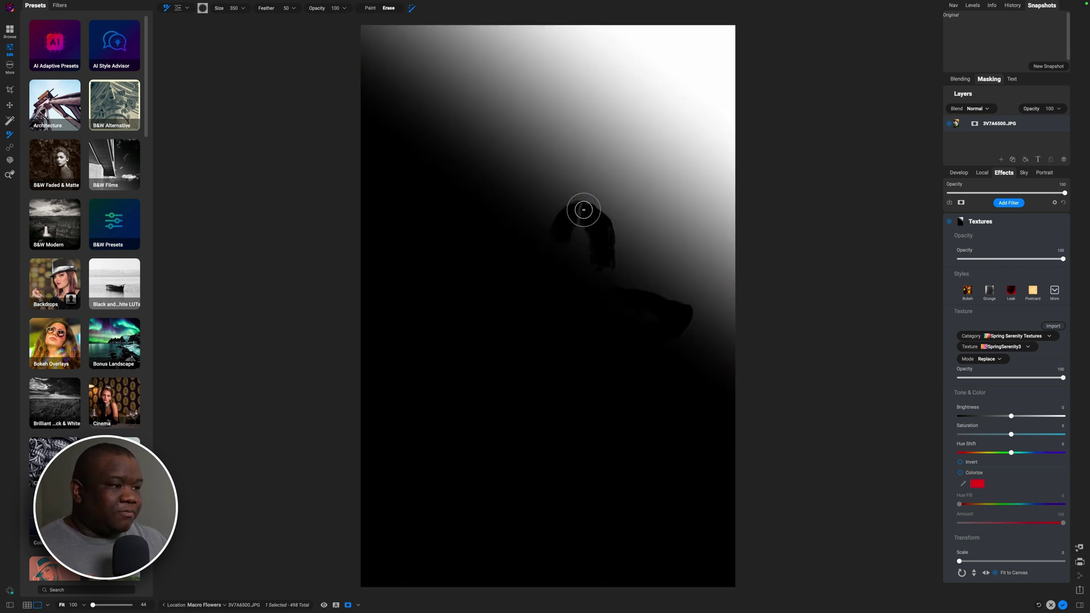
mouse_move(584, 210)
mouse_down()
mouse_move(585, 271)
mouse_move(574, 214)
mouse_move(590, 224)
mouse_move(586, 275)
mouse_move(594, 236)
mouse_move(594, 284)
mouse_move(585, 239)
mouse_move(627, 307)
mouse_up()
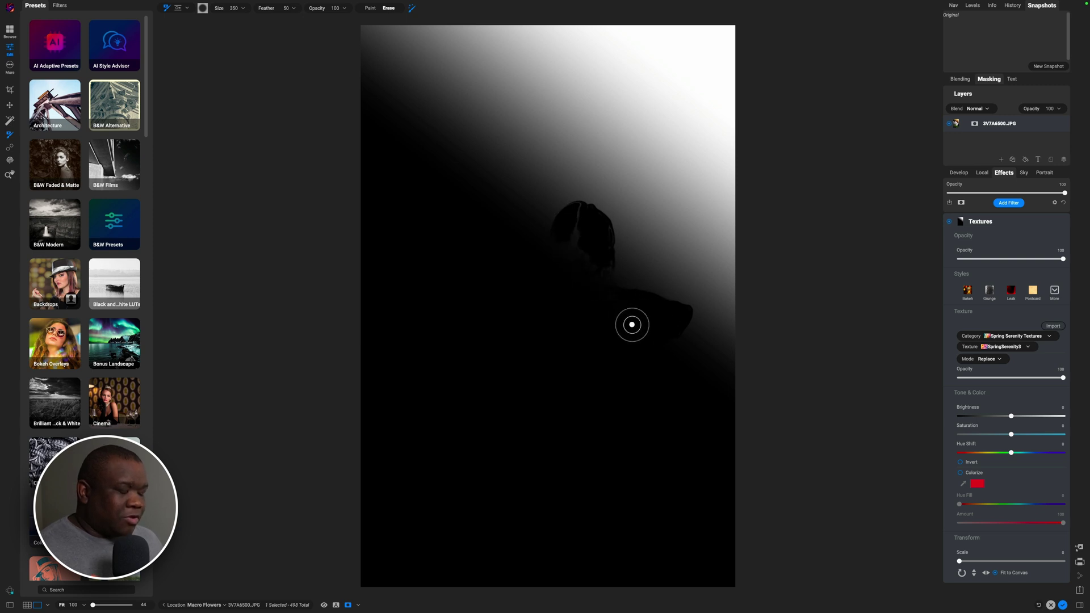
click(631, 325)
key(ctrl+m)
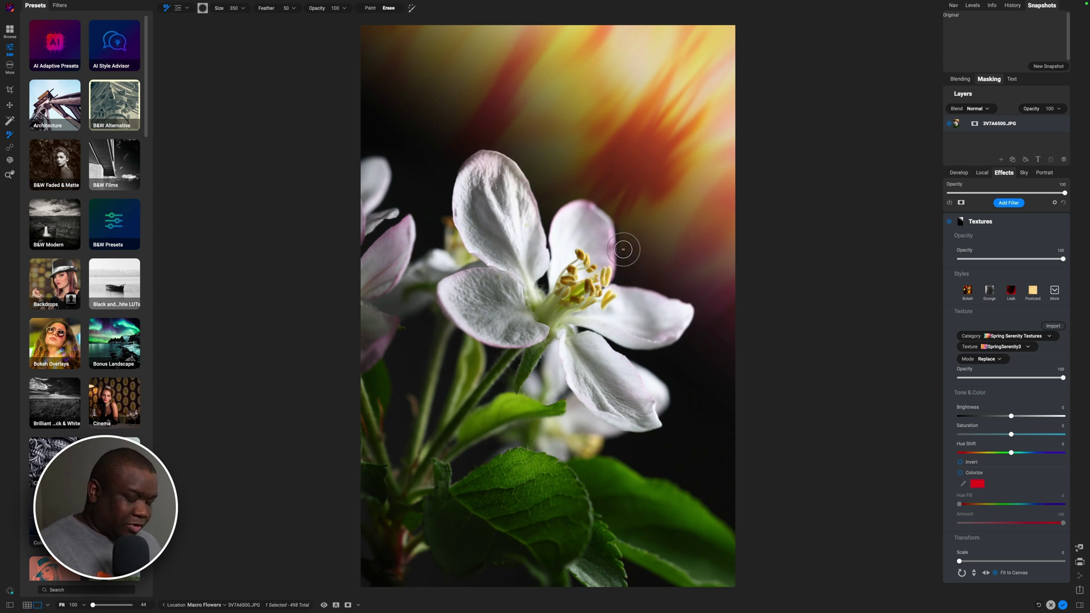
key(ctrl+m)
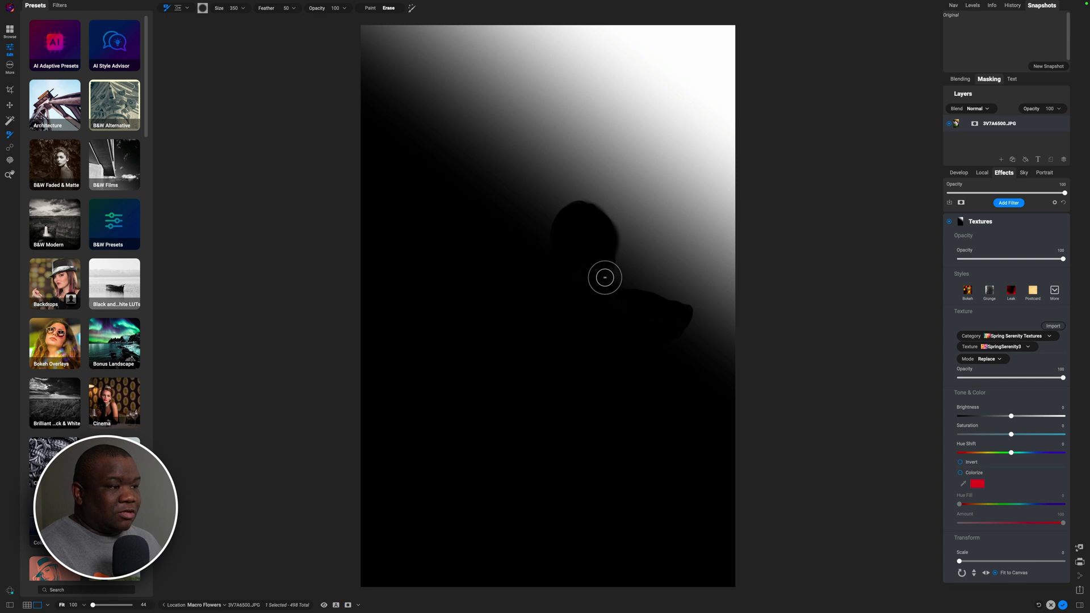
key(ctrl+m)
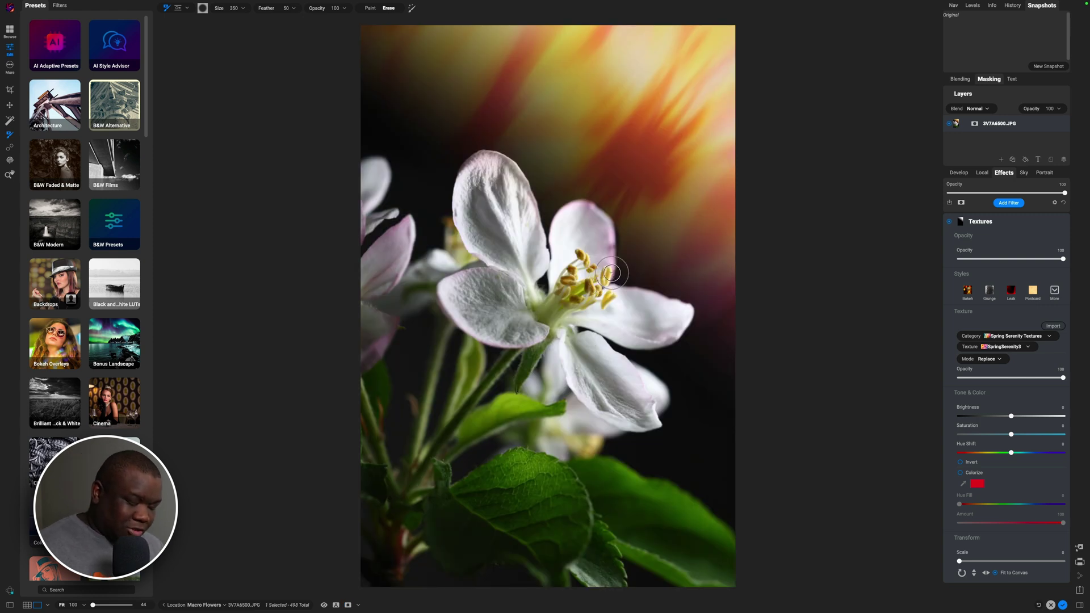
Step: Re-enable Perfect Brush, switch the masking brush to Paint mode and return it to Erase mode
key(super+r)
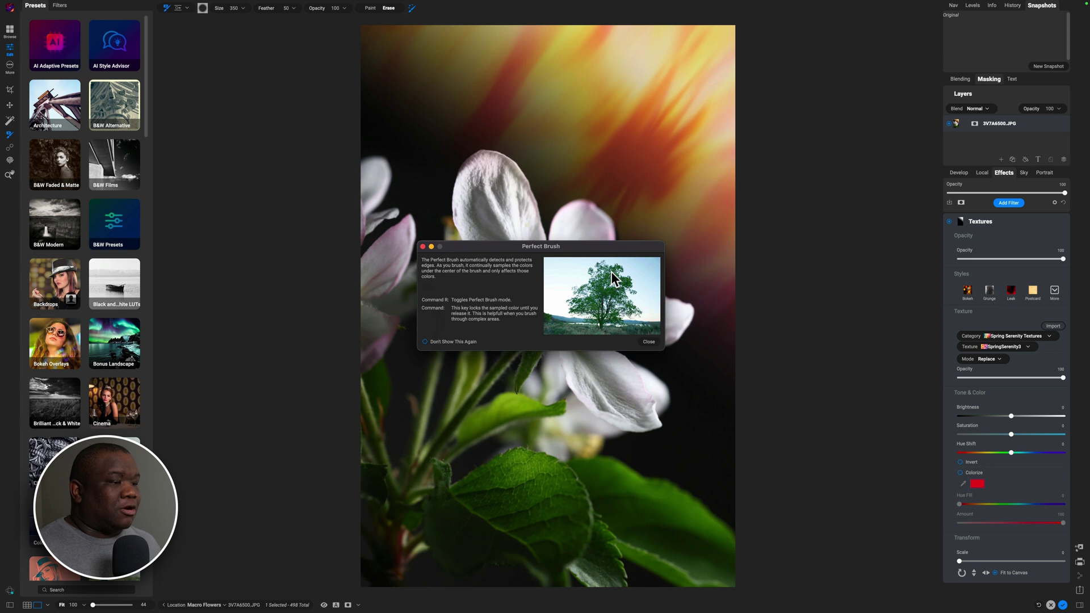
click(649, 342)
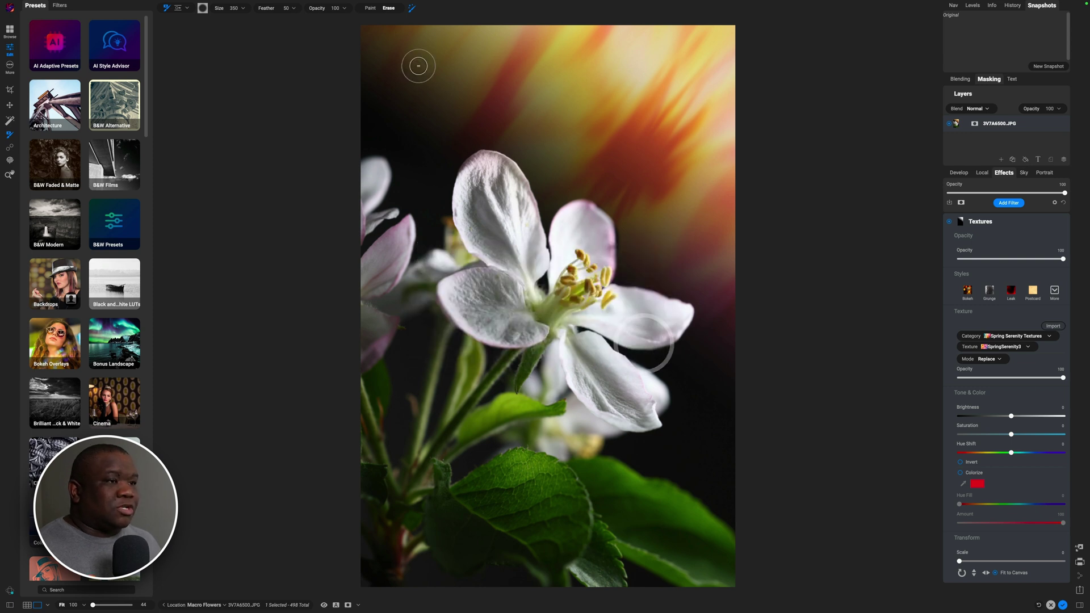
click(372, 8)
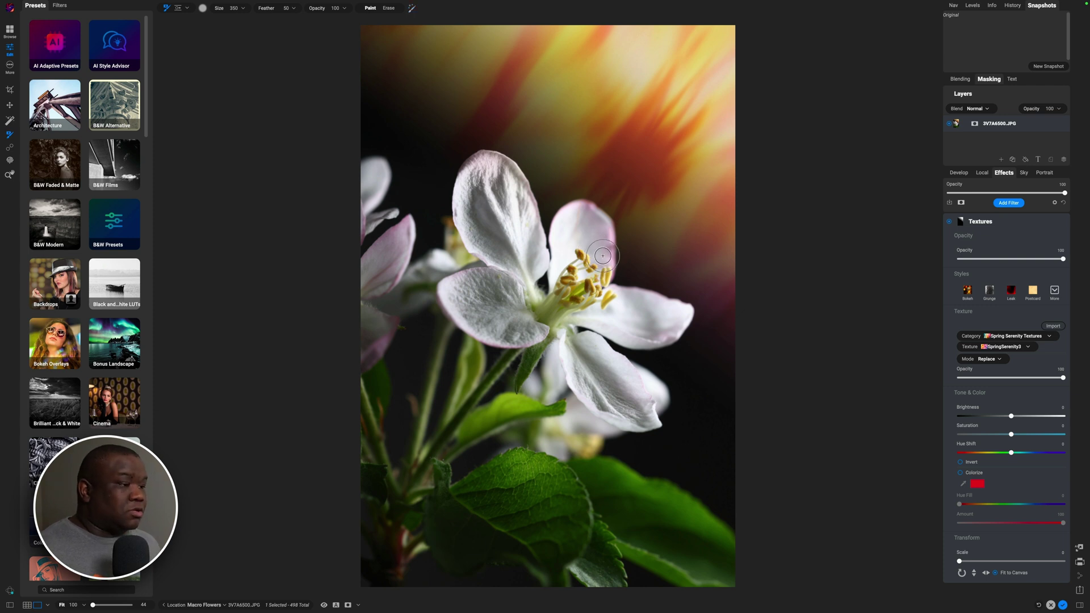
key(super+r)
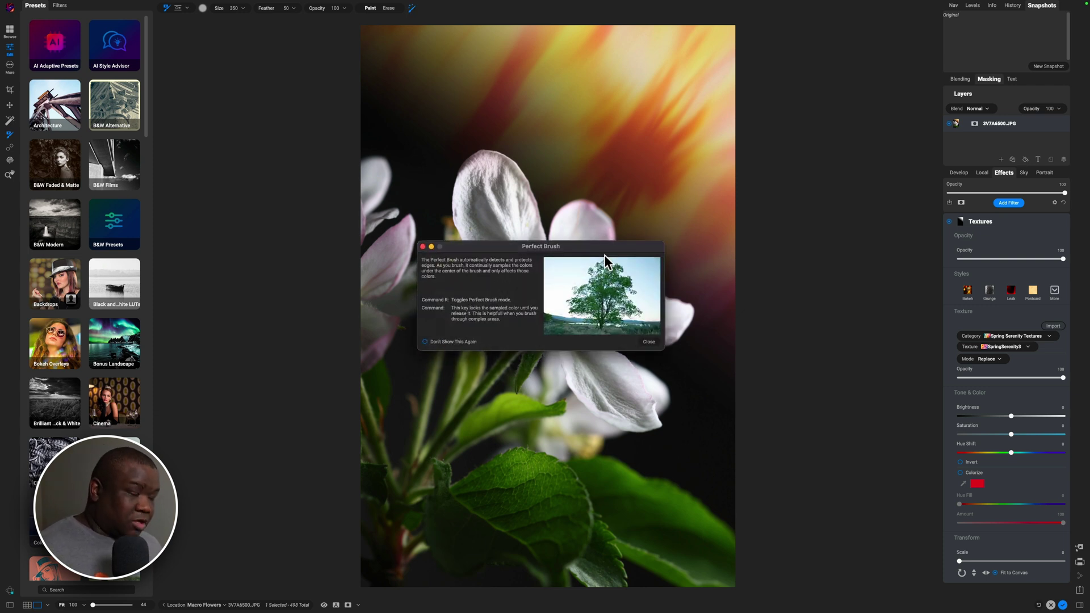
click(649, 341)
key(alt)
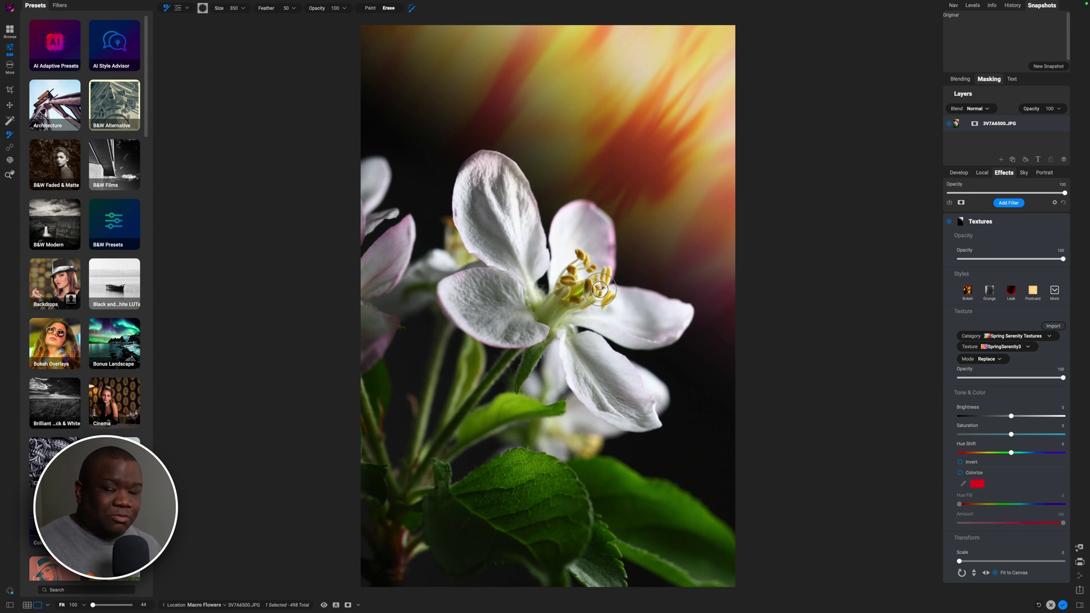
Step: Compare the photo with the Textures filter off and on, and rename the filter Layer 1
click(950, 220)
click(950, 220)
click(949, 220)
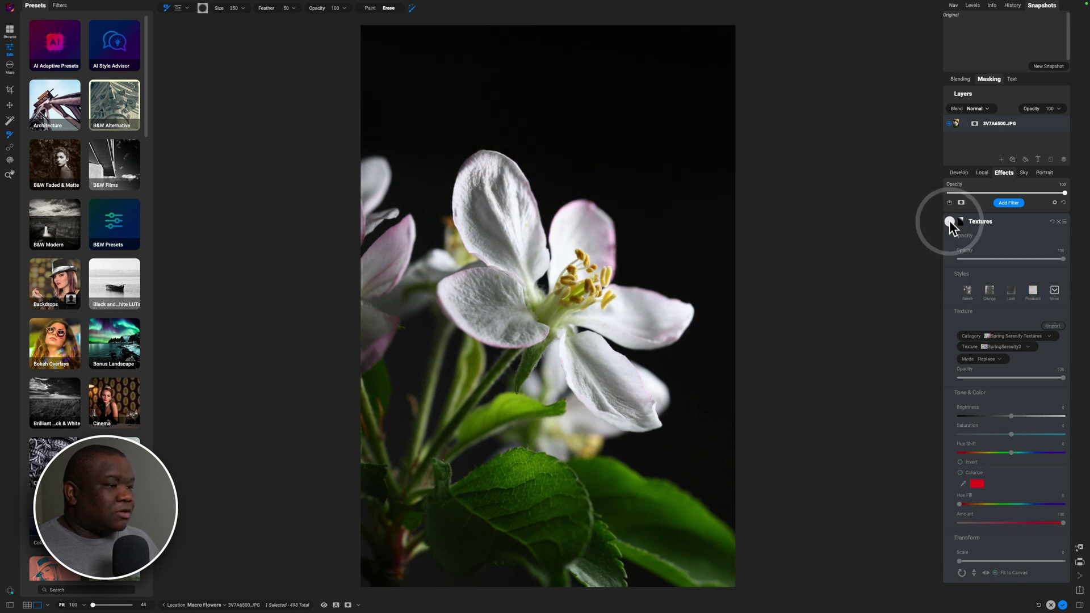
click(950, 221)
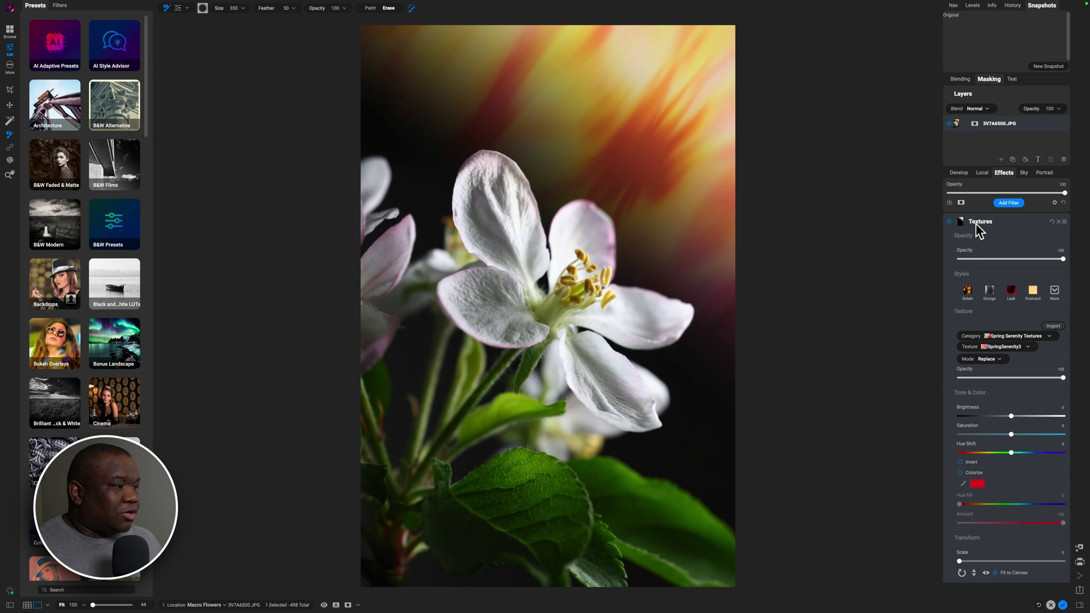
double_click(976, 222)
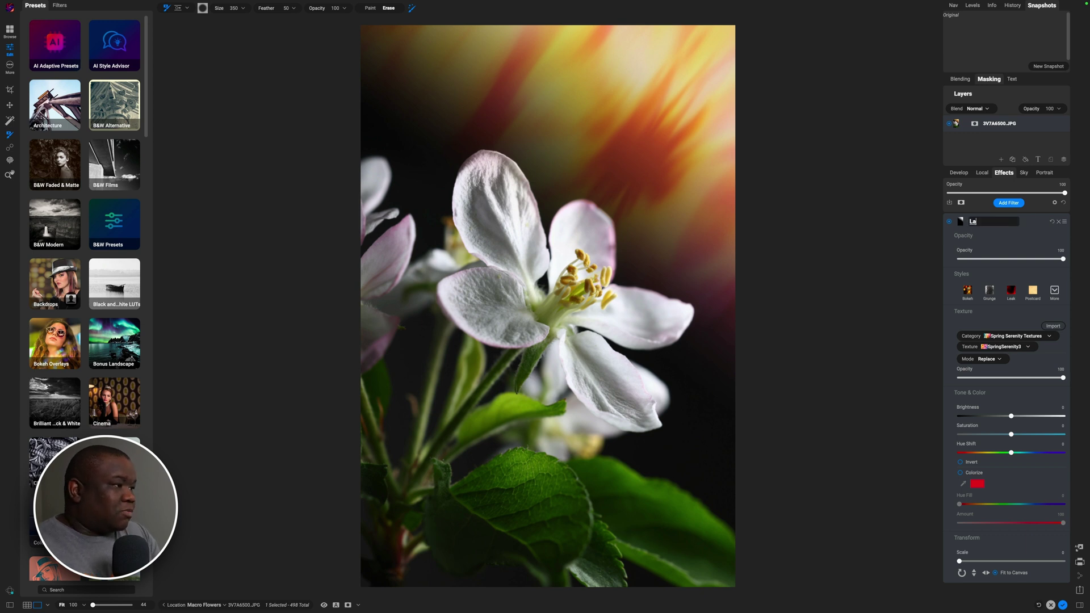
key(Return)
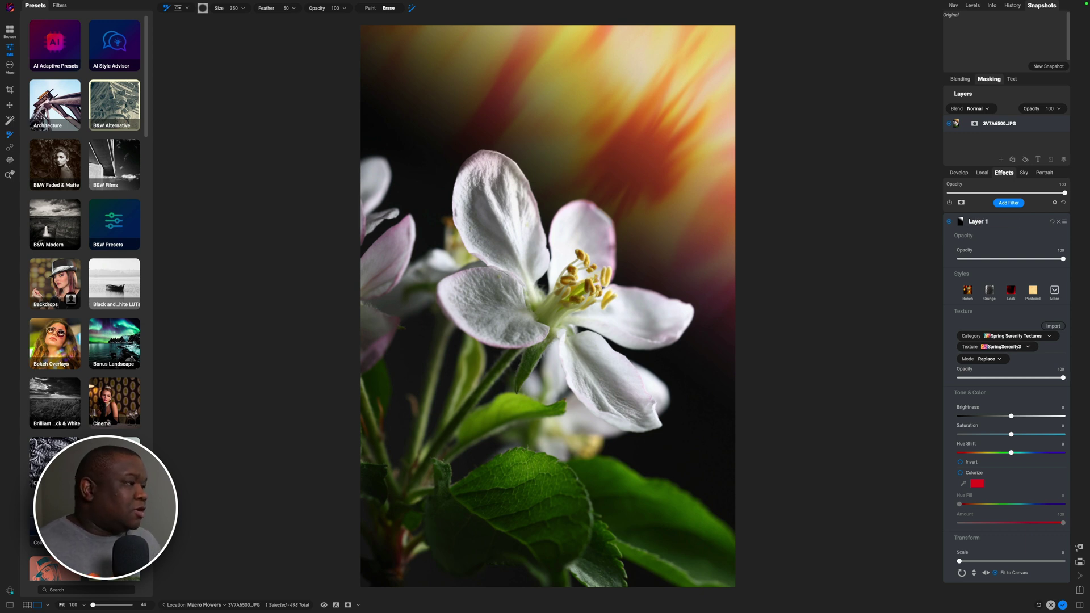
Step: Add a second Textures filter using the SpringSerenity1 texture from the Spring Serenity Textures category
click(1010, 203)
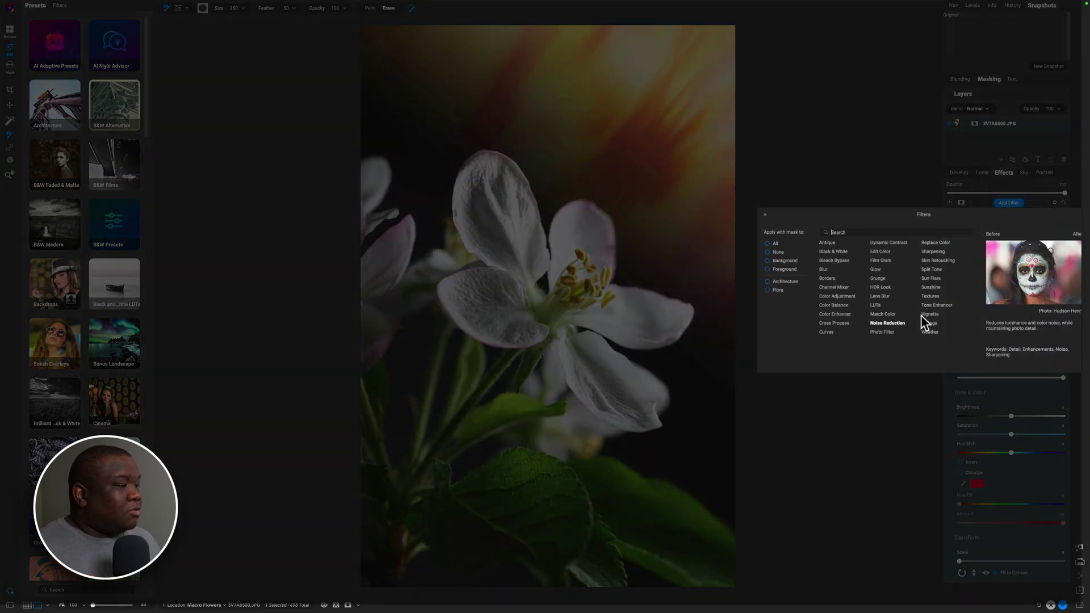
click(929, 297)
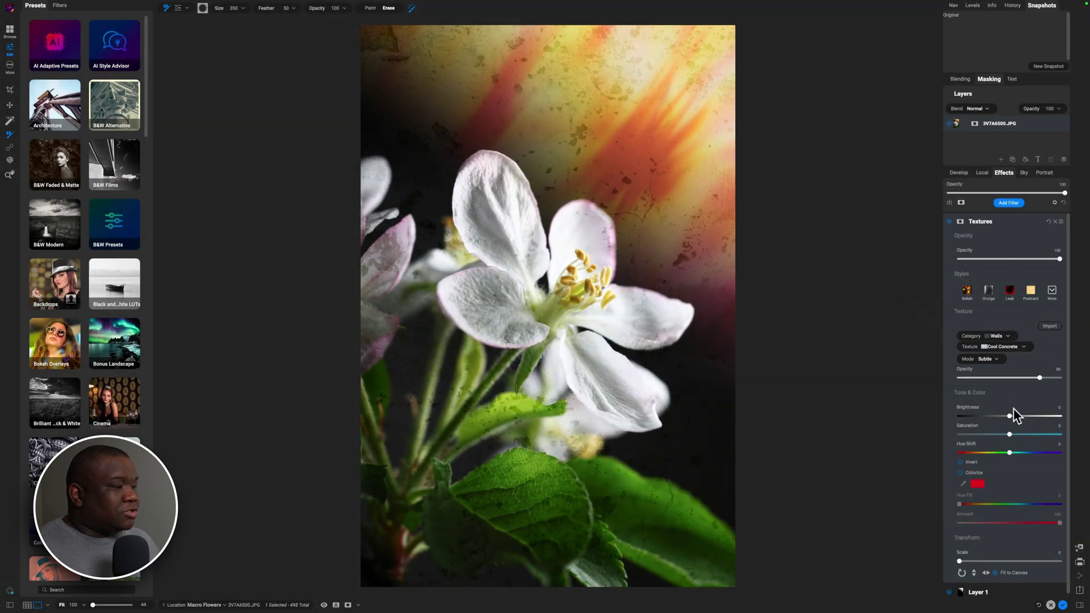
click(1003, 335)
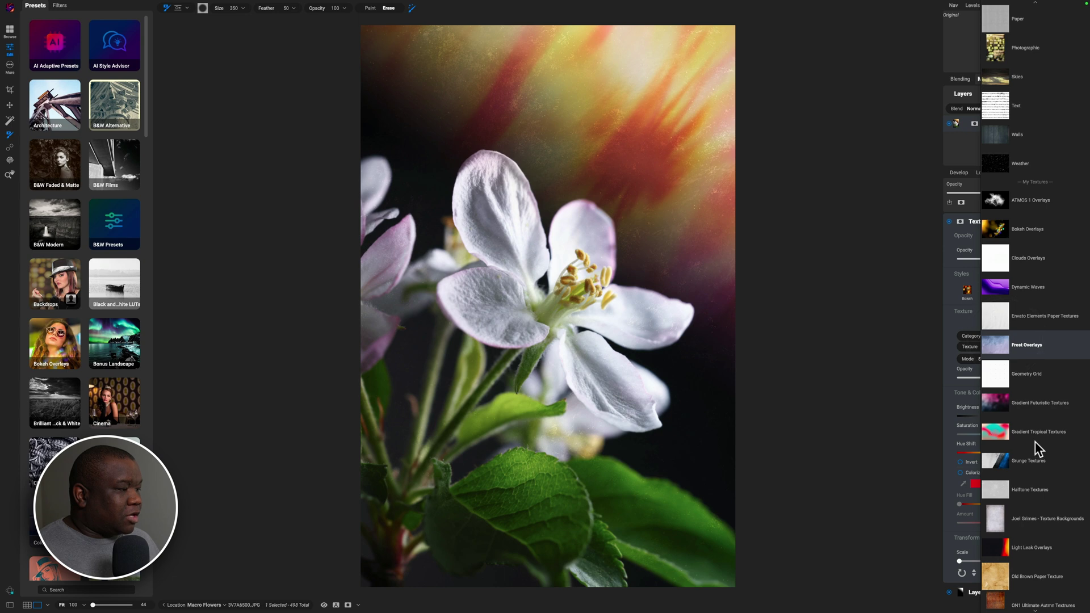
scroll(1035, 441, down, 5)
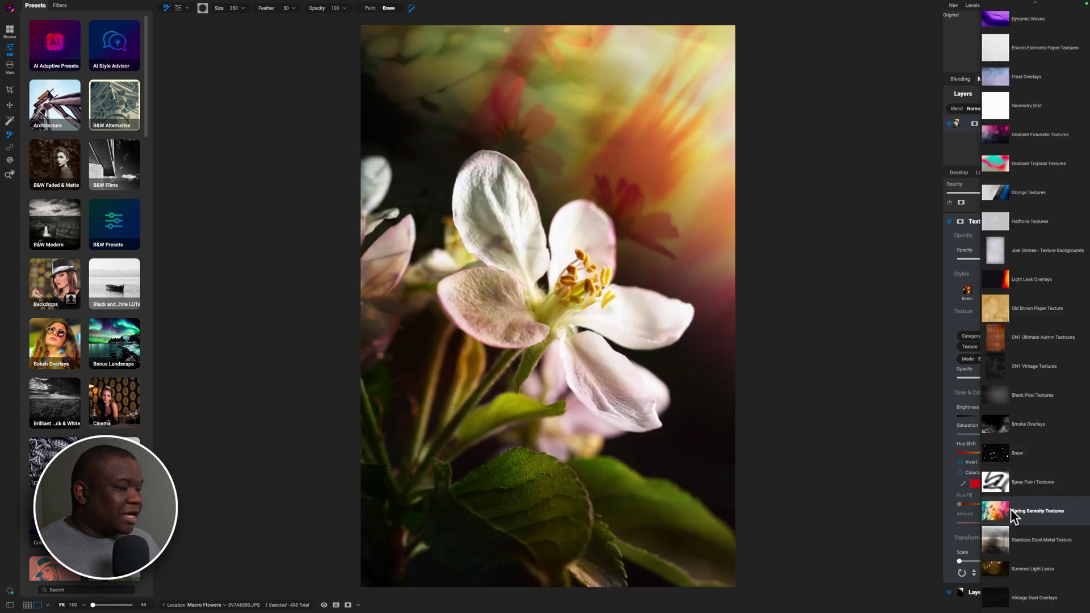
click(1016, 511)
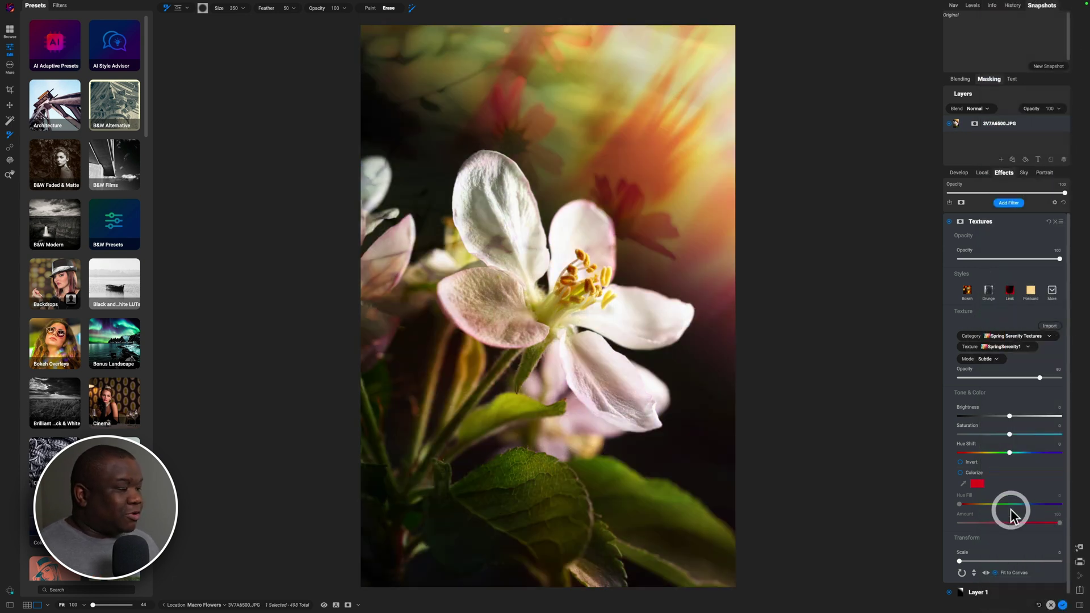
Step: Set the new texture's blending mode to Replace and its texture opacity to 91
click(1000, 361)
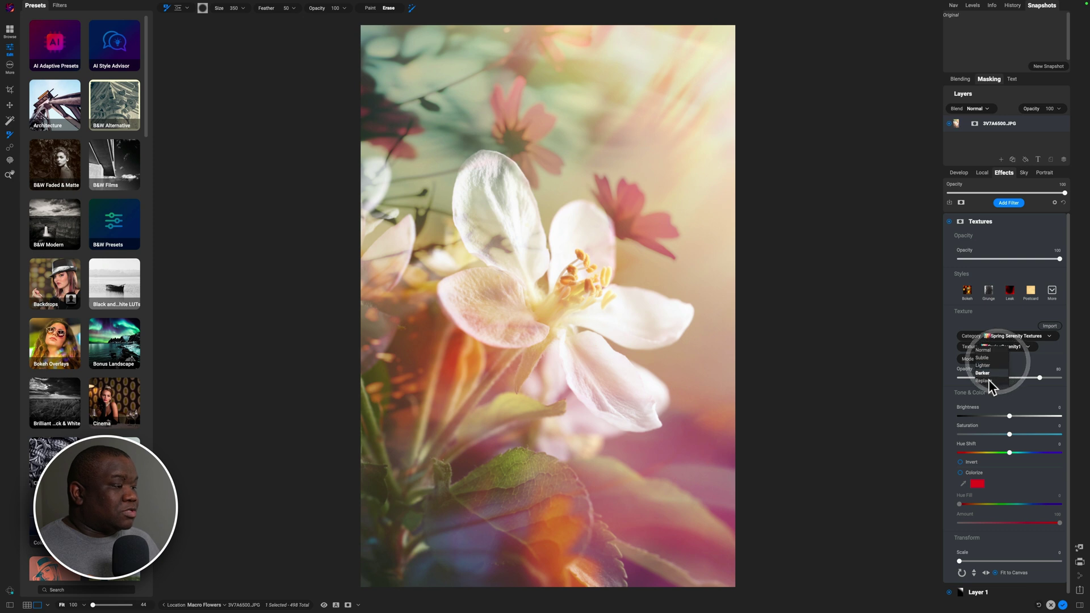
click(989, 380)
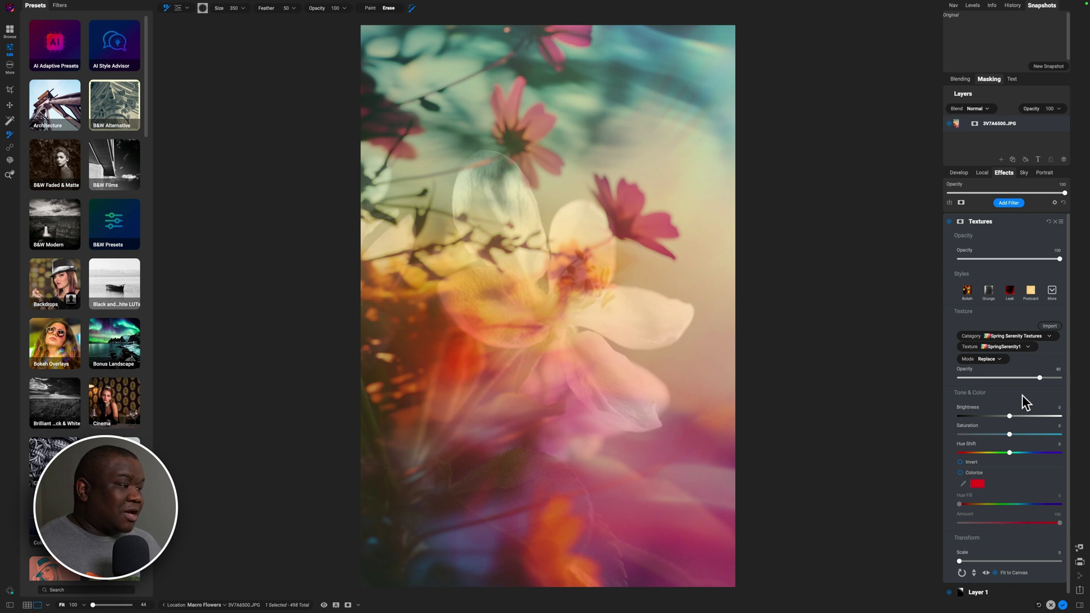
drag(1038, 378, 1049, 378)
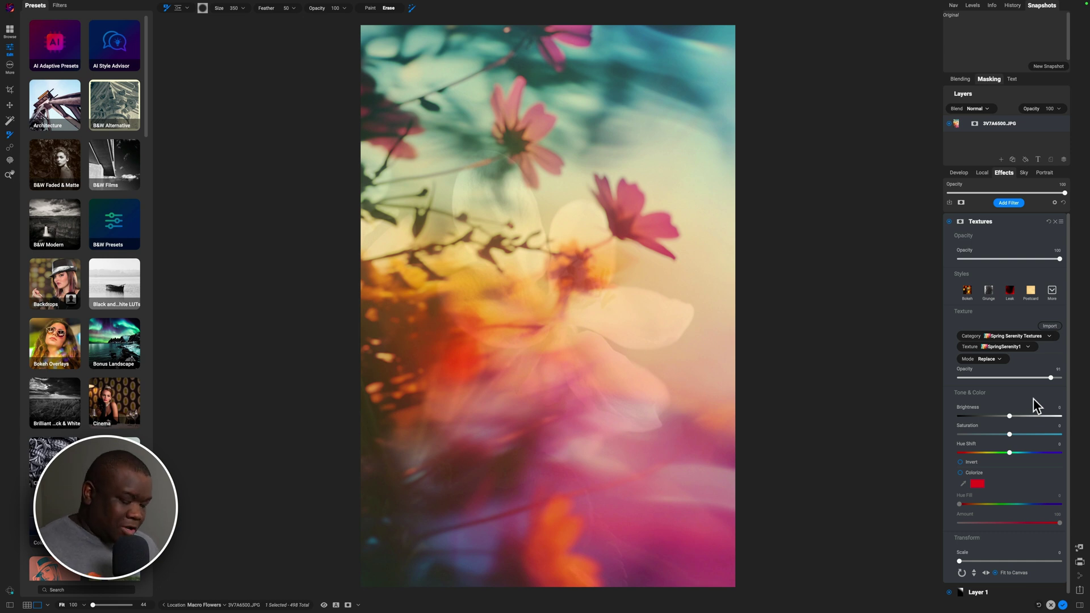
Step: Mask the new Textures filter with a Linear Top gradient, tilted diagonally across the blossom's upper-right petal
key(shift+b)
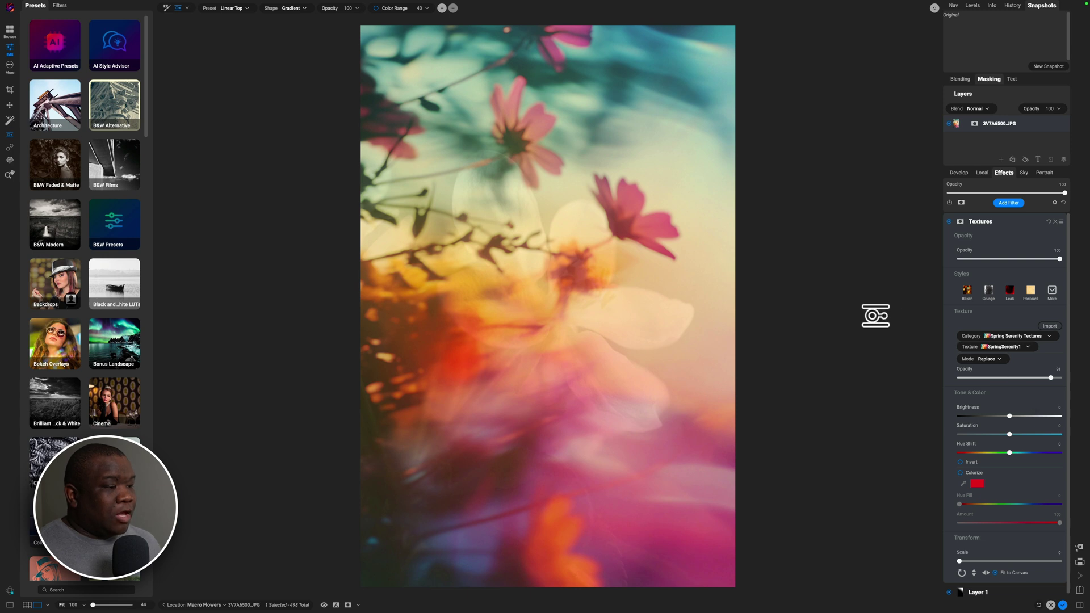
click(535, 316)
drag(565, 316, 580, 221)
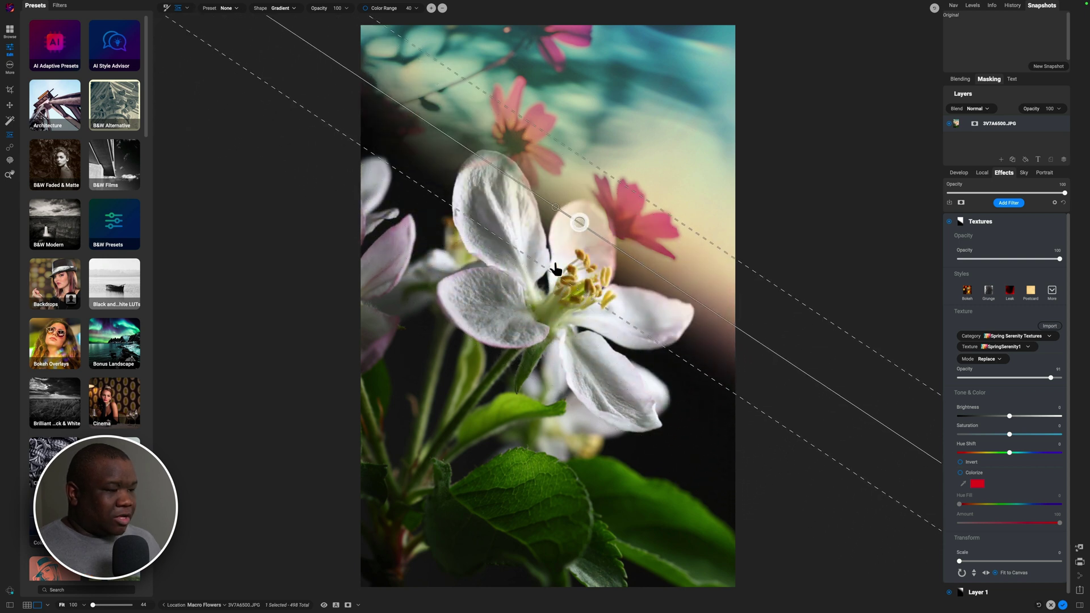
Step: Widen the gradient mask's feathered transition considerably and nudge its centre slightly toward the photo's upper-right corner
drag(550, 271, 392, 425)
drag(579, 224, 594, 220)
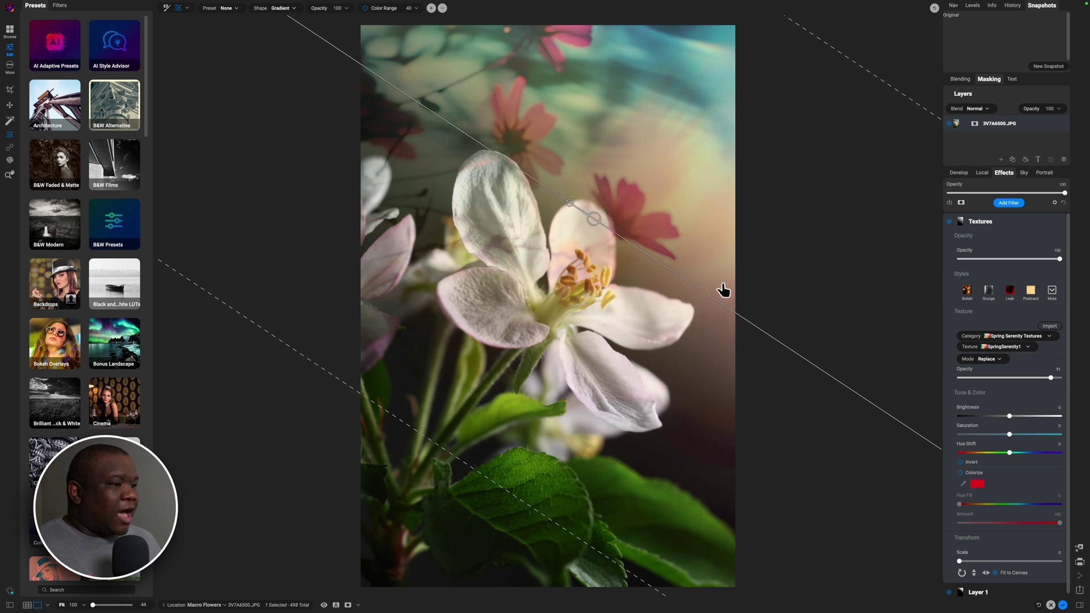
drag(441, 447, 470, 431)
drag(599, 223, 614, 207)
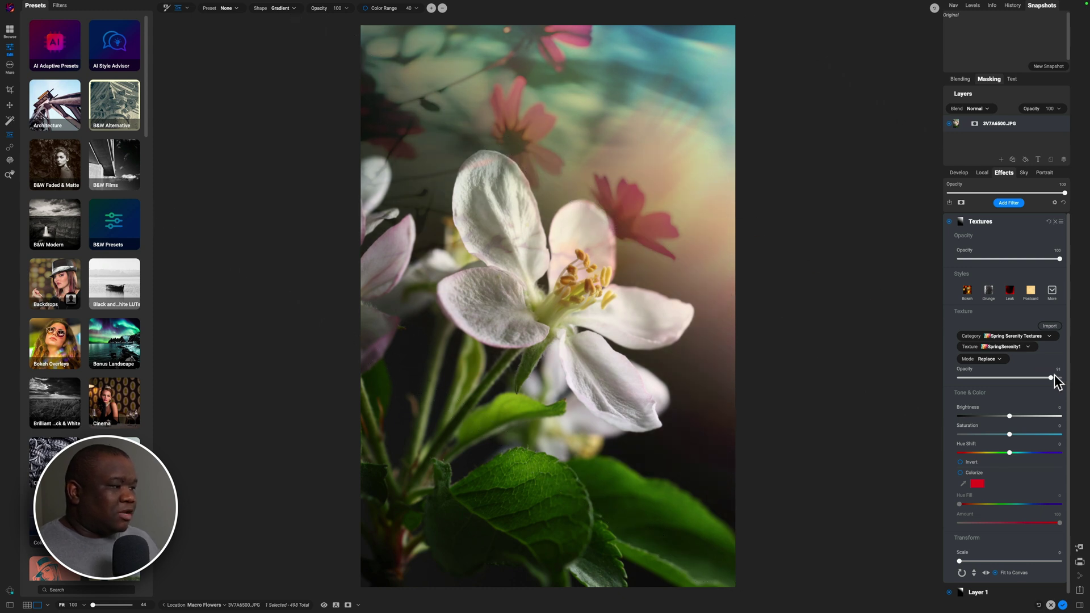
Step: Lower the SpringSerenity1 texture's opacity to about 65 and hide the Layer 1 filter to compare the blend
drag(1048, 378, 1025, 378)
click(997, 404)
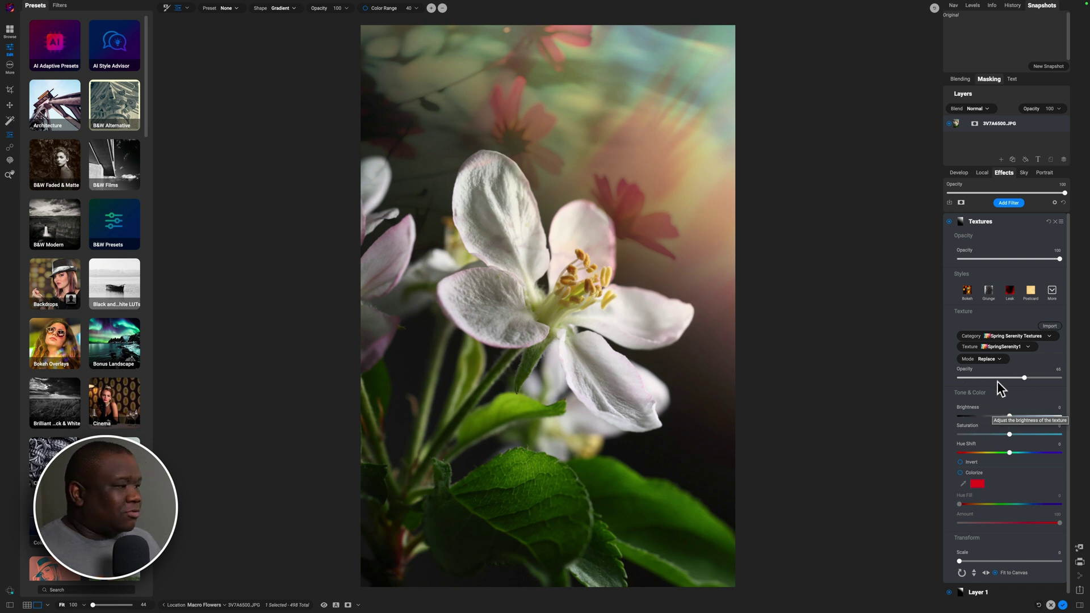
click(1006, 221)
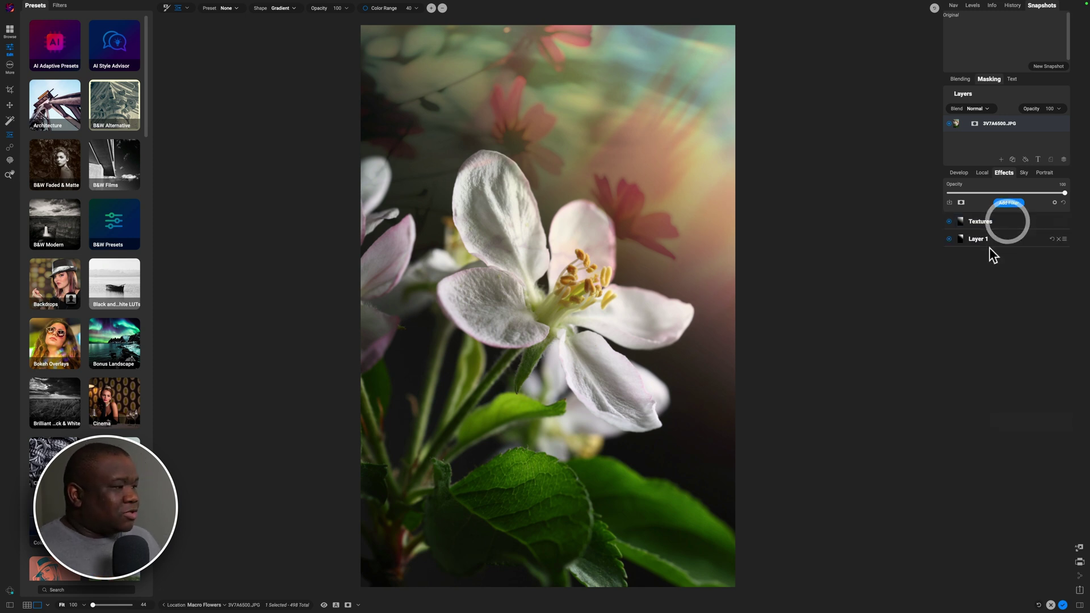
click(949, 240)
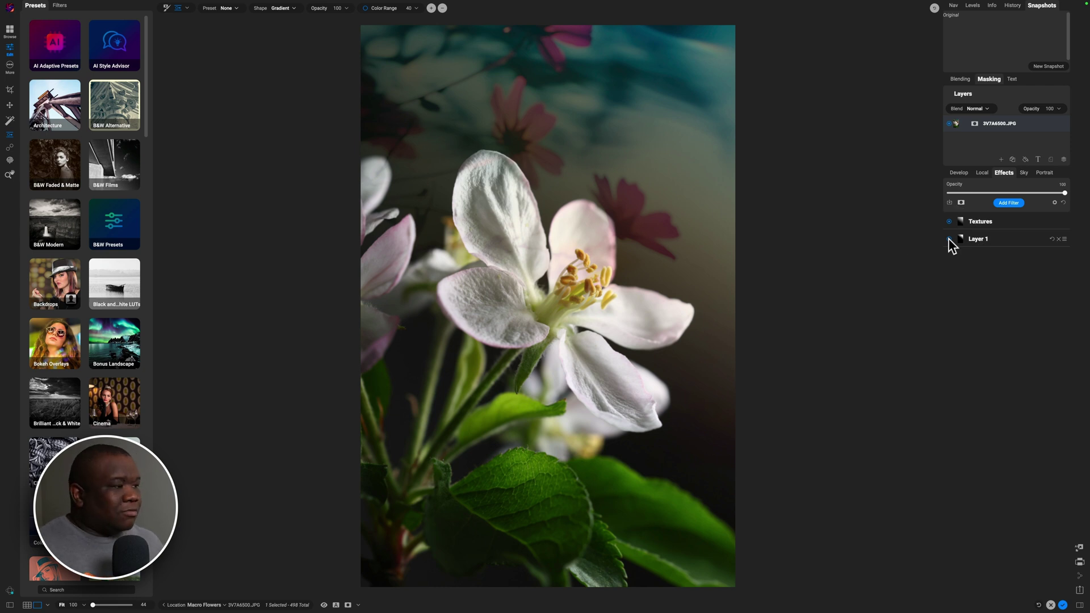
Step: Show the Layer 1 filter again and reset the mask of the Textures filter above it
click(950, 240)
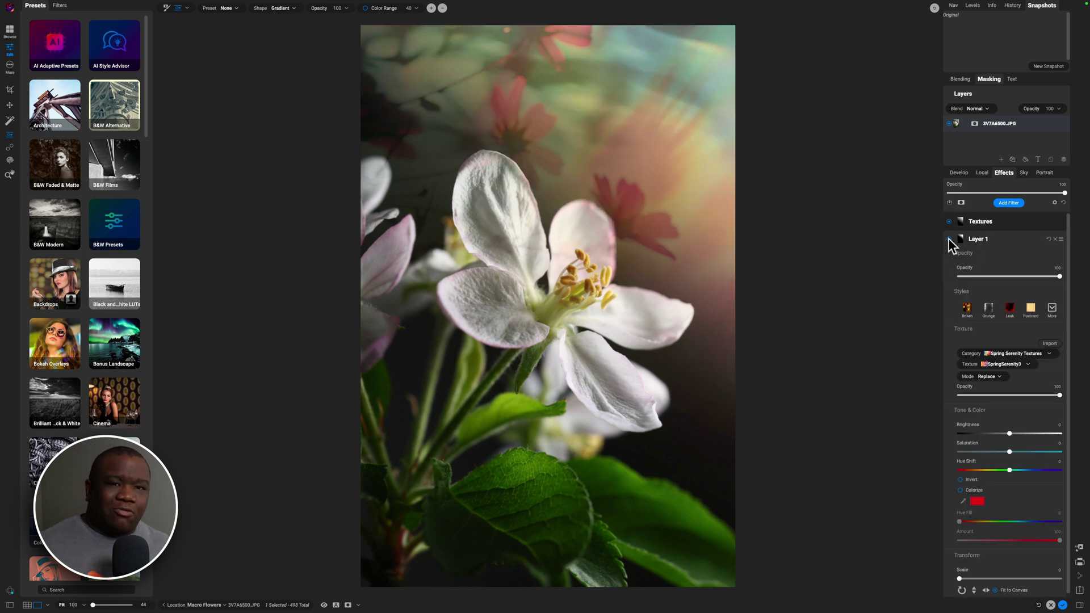
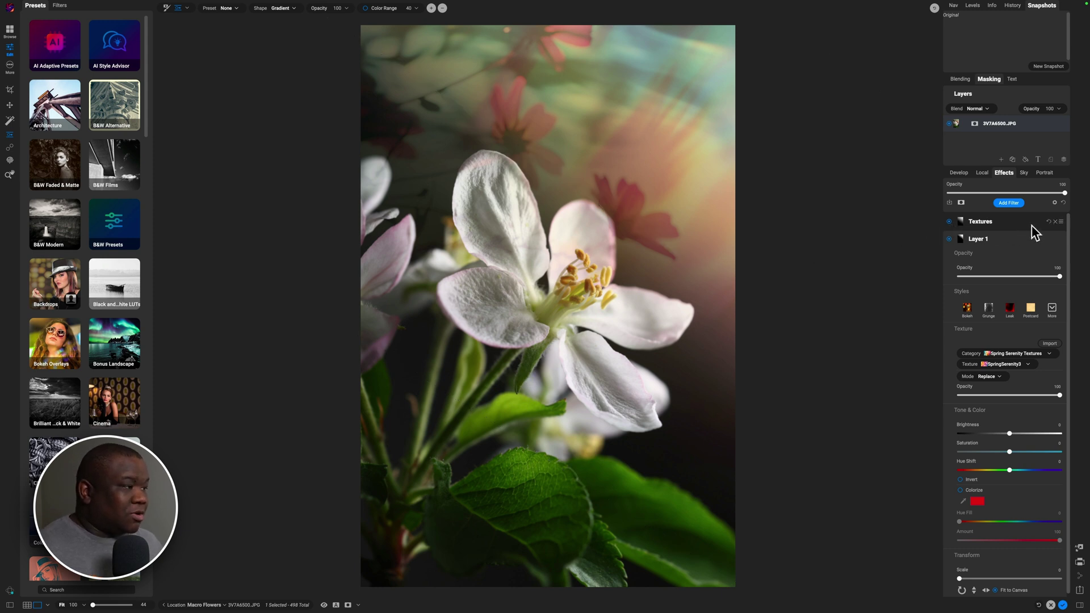
click(962, 220)
right_click(962, 220)
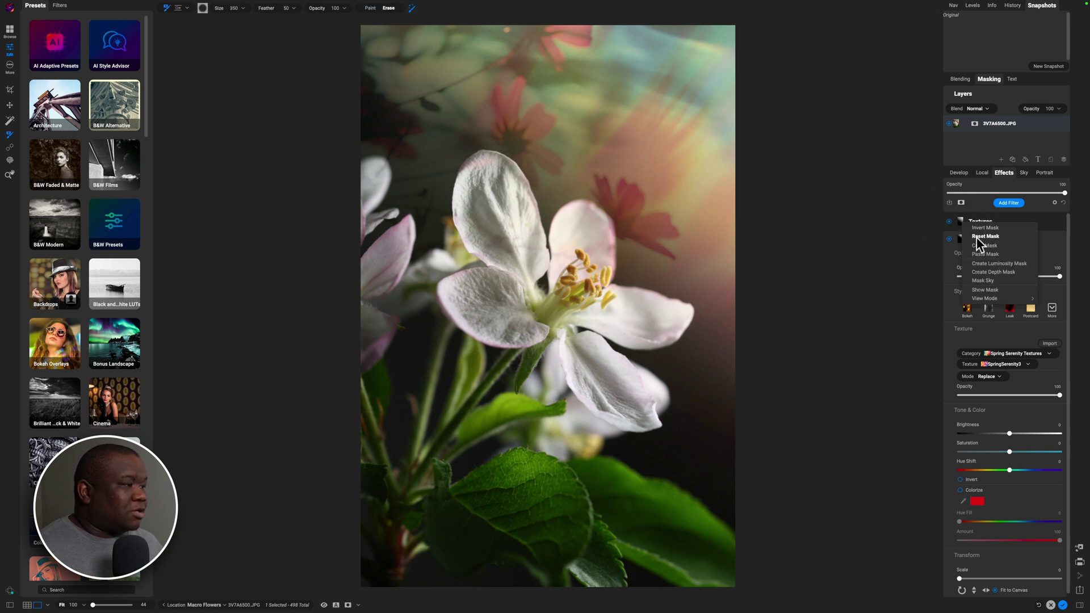
click(979, 235)
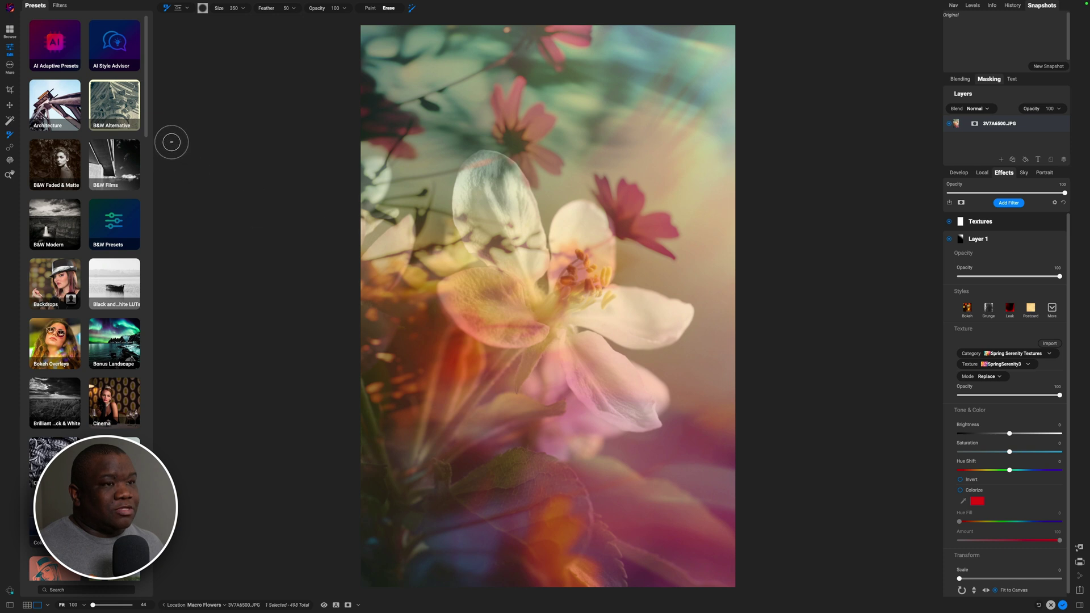
Step: Mark the blossom's main petals and stamens for erasing from the Textures mask with the Quick Mask AI Brush
click(187, 8)
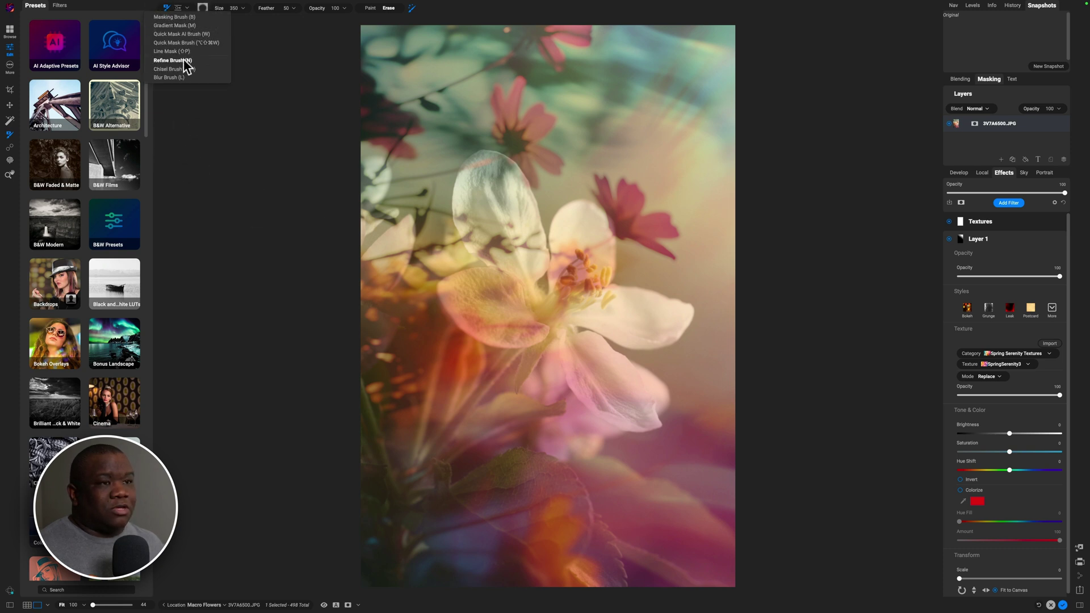
click(183, 34)
mouse_move(550, 392)
mouse_down()
mouse_move(490, 301)
mouse_move(489, 224)
mouse_up()
click(572, 238)
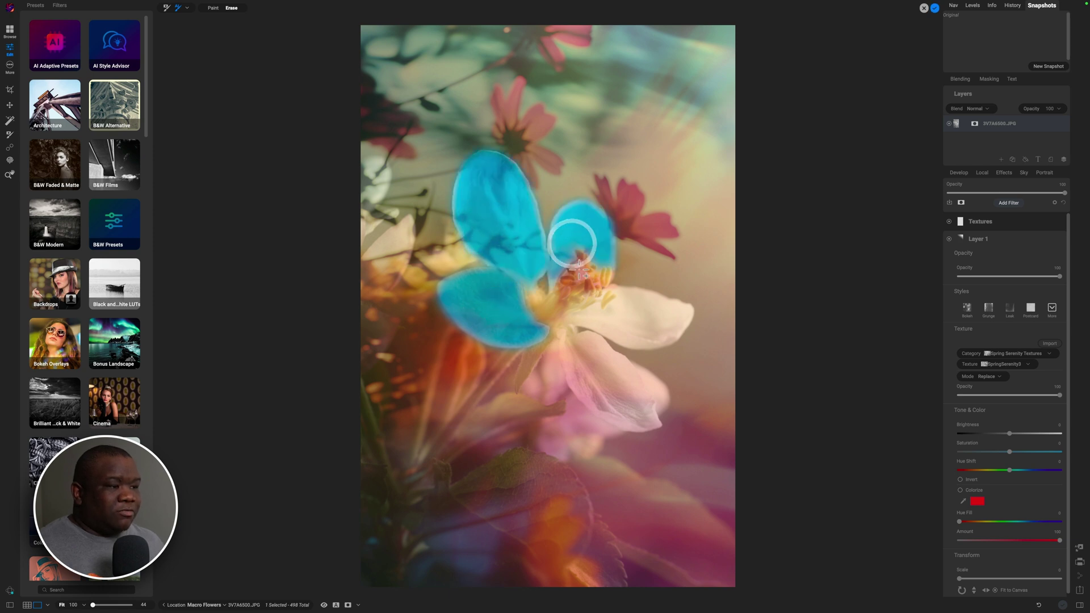
click(579, 270)
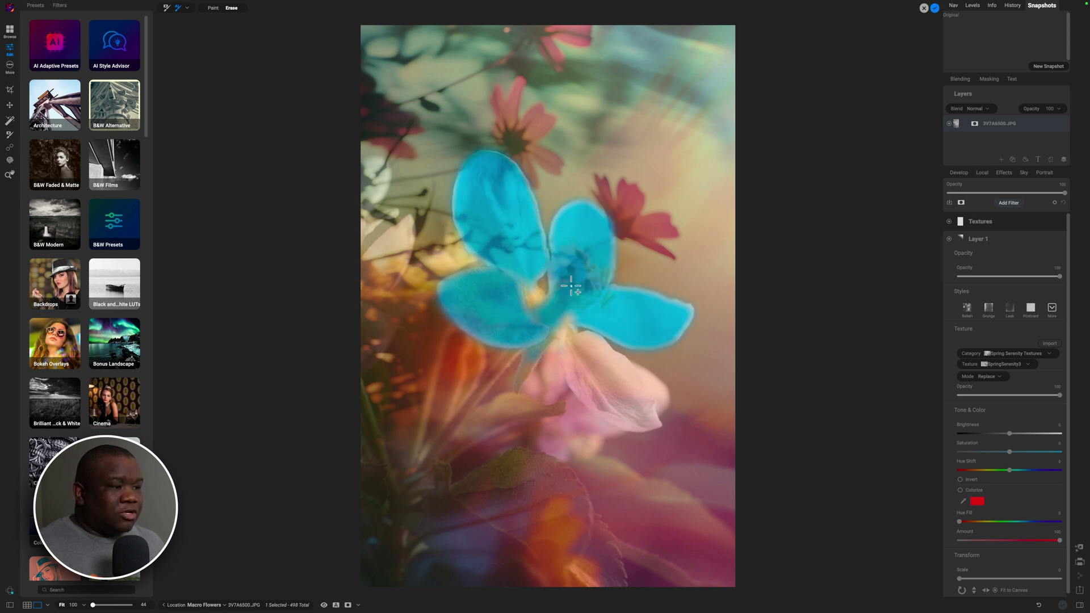
click(572, 285)
click(571, 346)
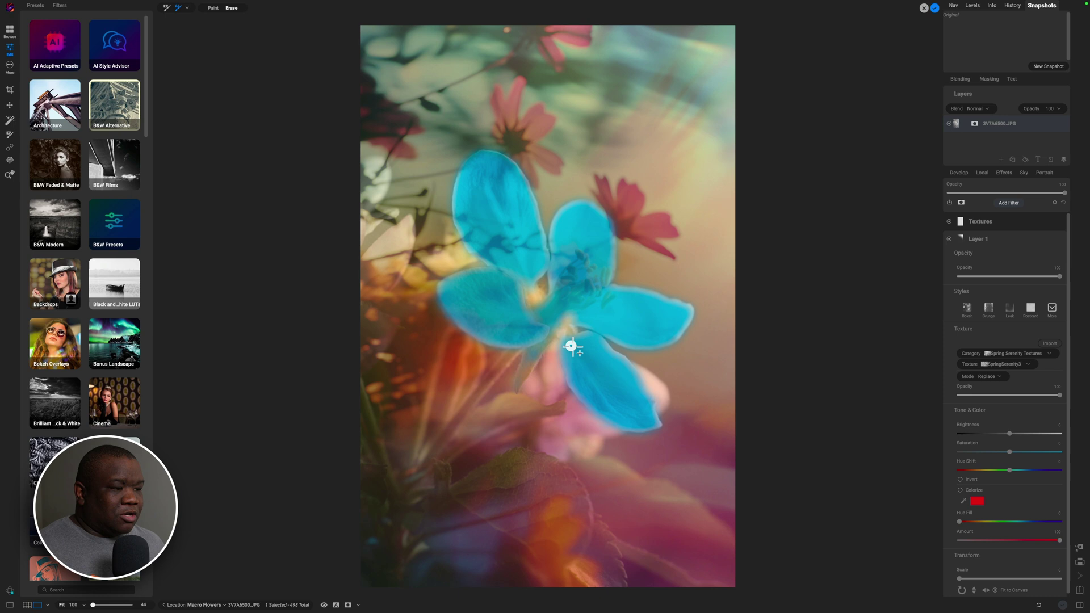
click(649, 383)
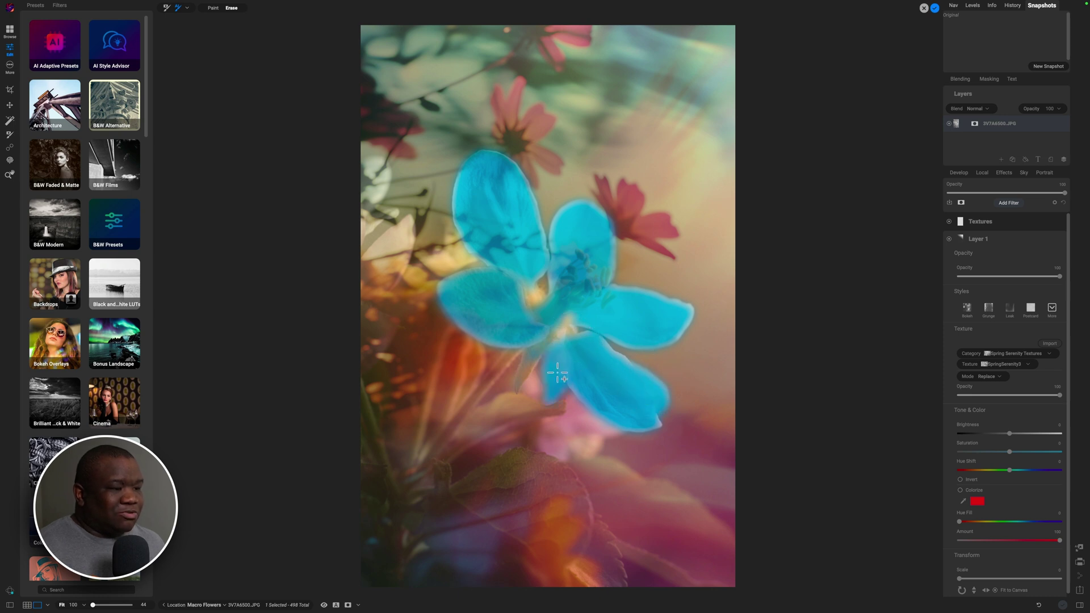
Step: Extend the quick mask to the small lower petal, the stems beneath and the gaps around the flower's centre, and apply it
click(558, 374)
click(515, 349)
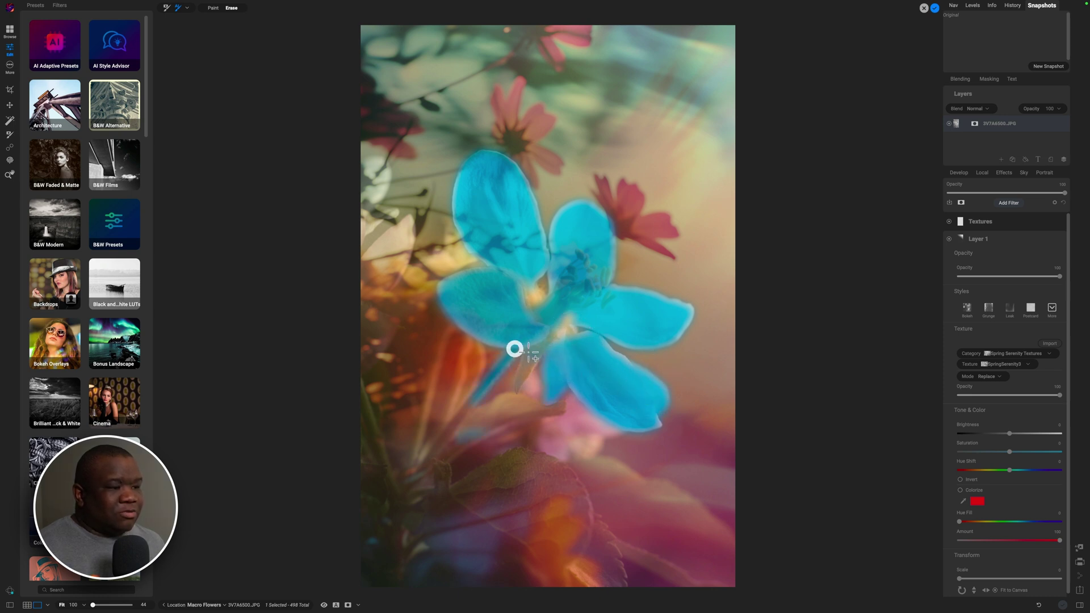
click(536, 352)
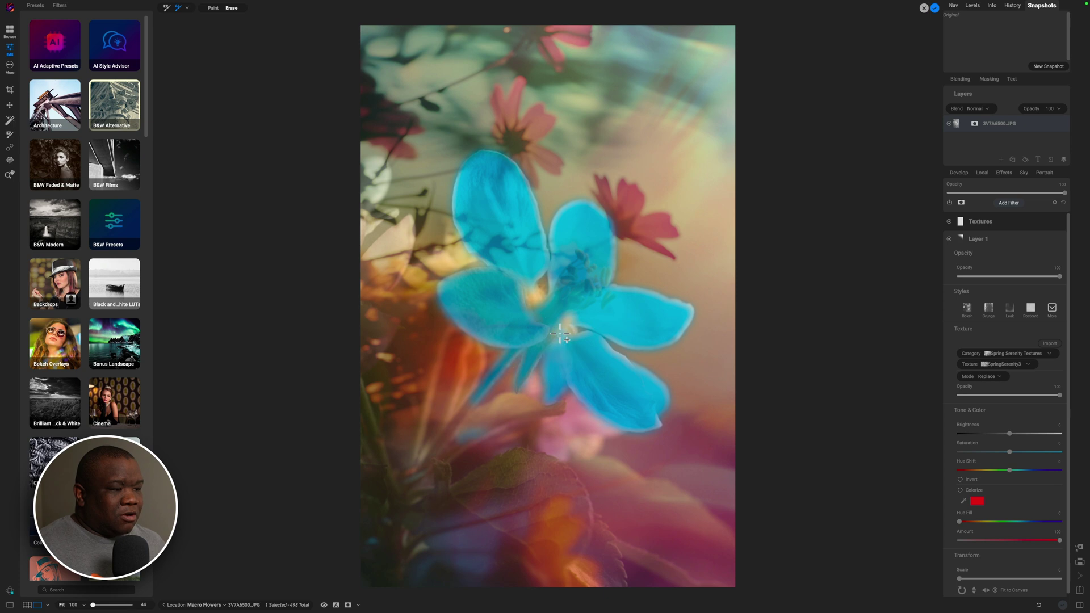
click(560, 333)
click(568, 323)
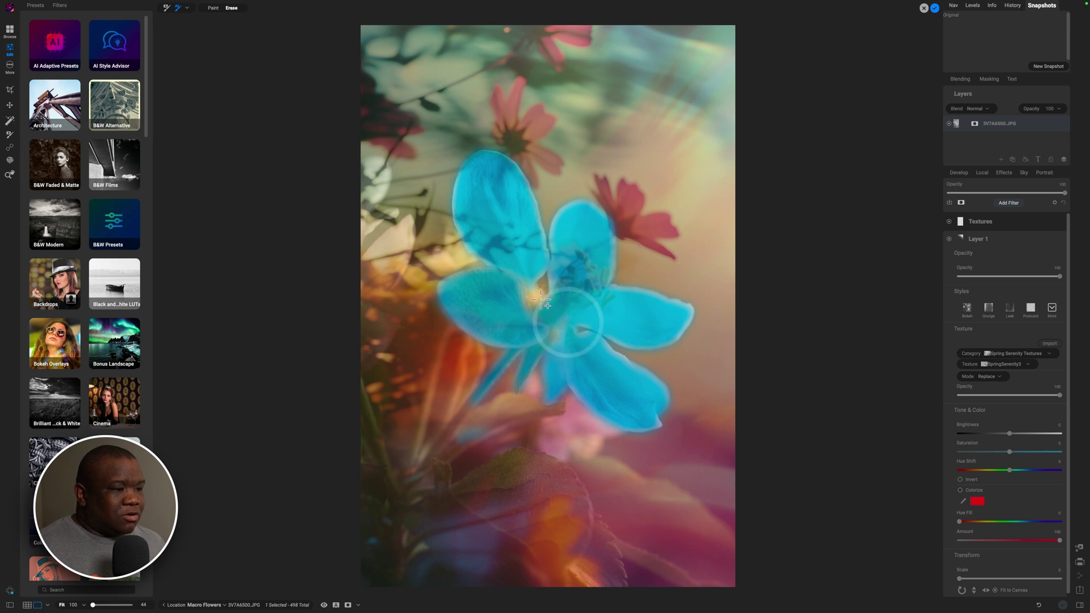
click(528, 295)
click(556, 334)
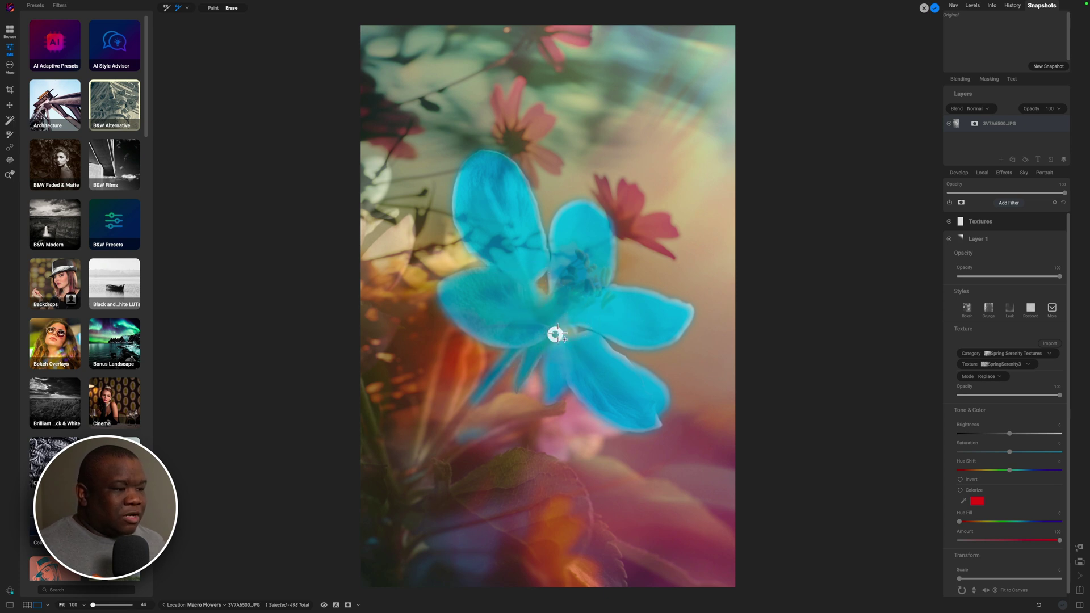
click(569, 332)
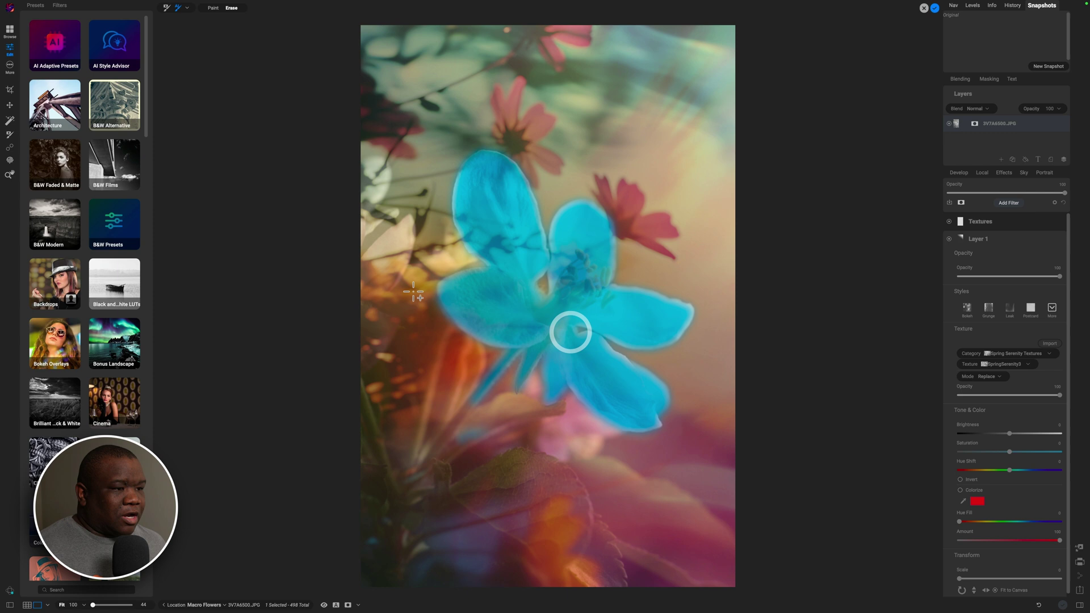
click(456, 373)
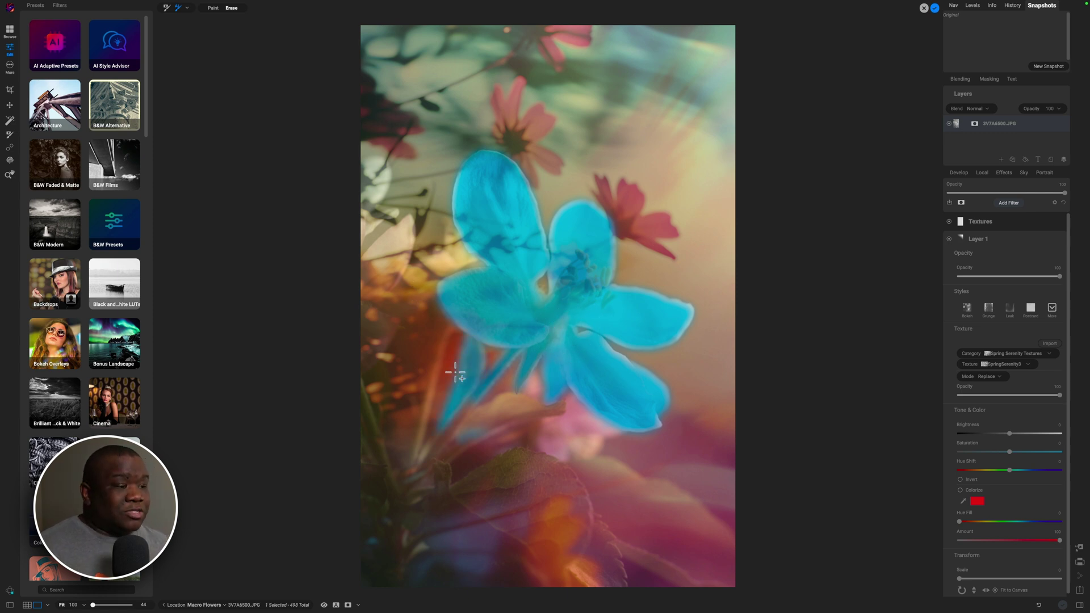
click(456, 373)
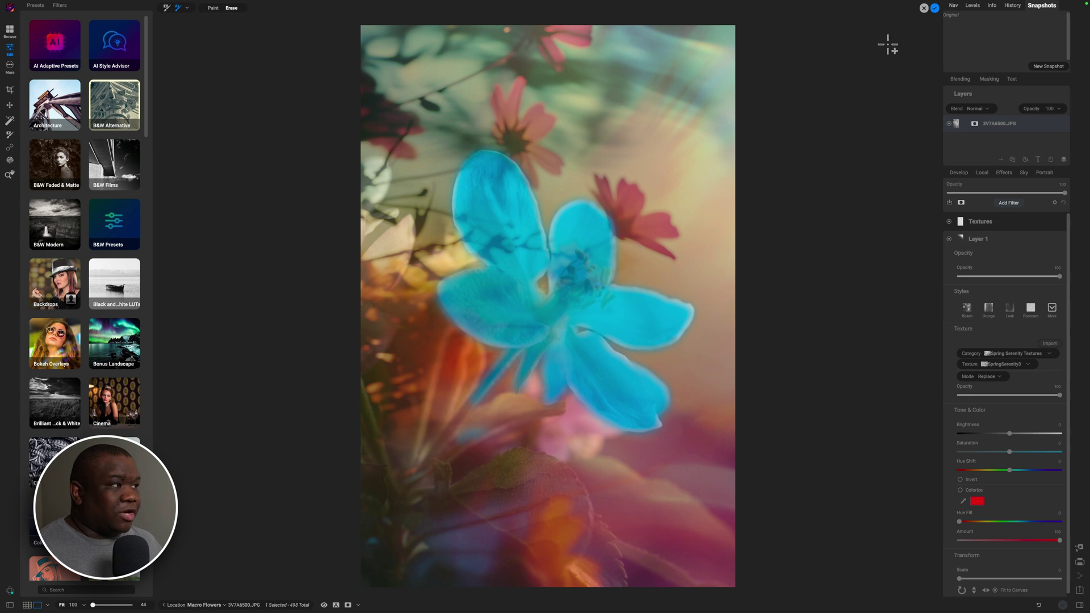
click(934, 9)
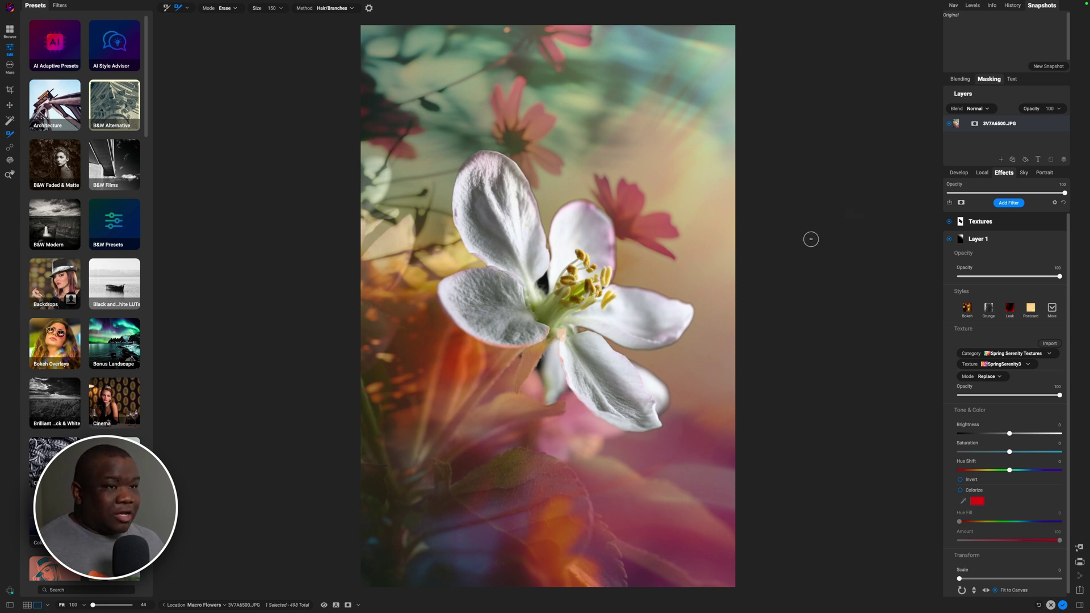
Step: Add a Linear Top gradient to the flower mask, tilted slightly across the lower petals, checking its placement in the mask view
click(187, 8)
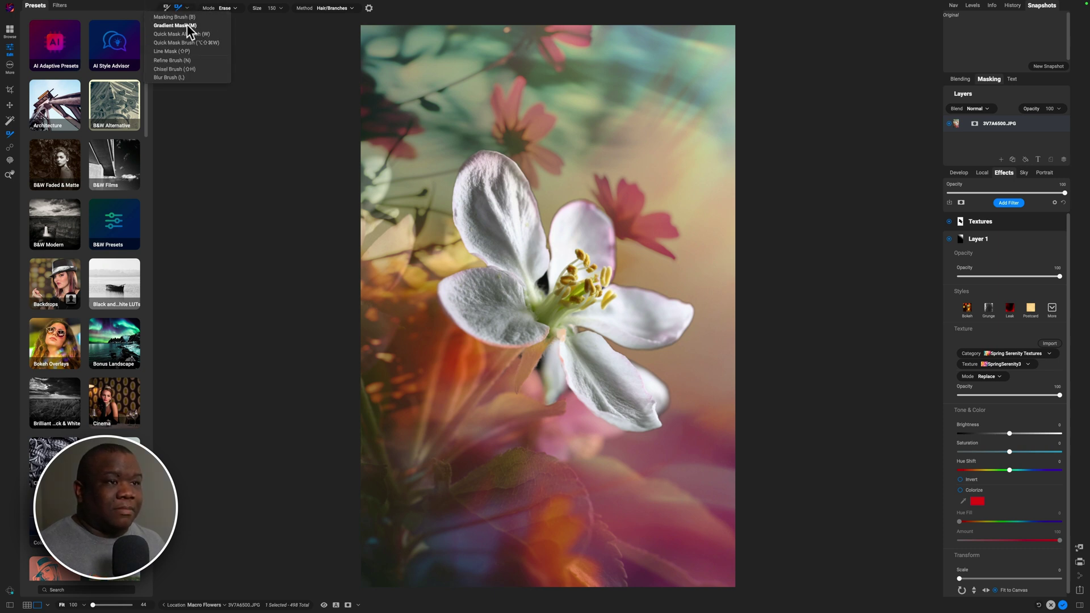
click(186, 24)
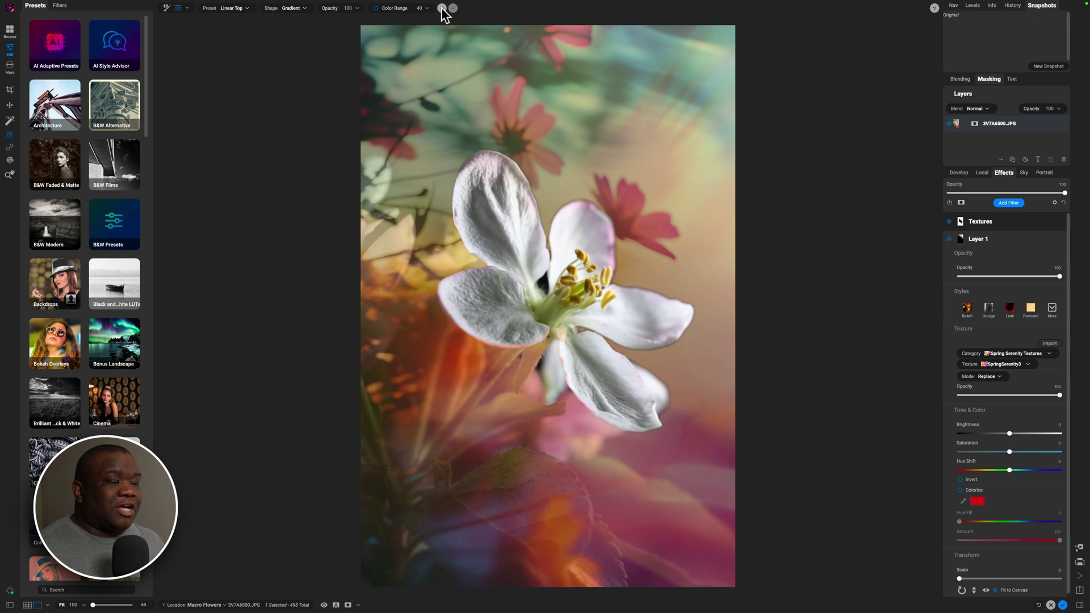
click(442, 8)
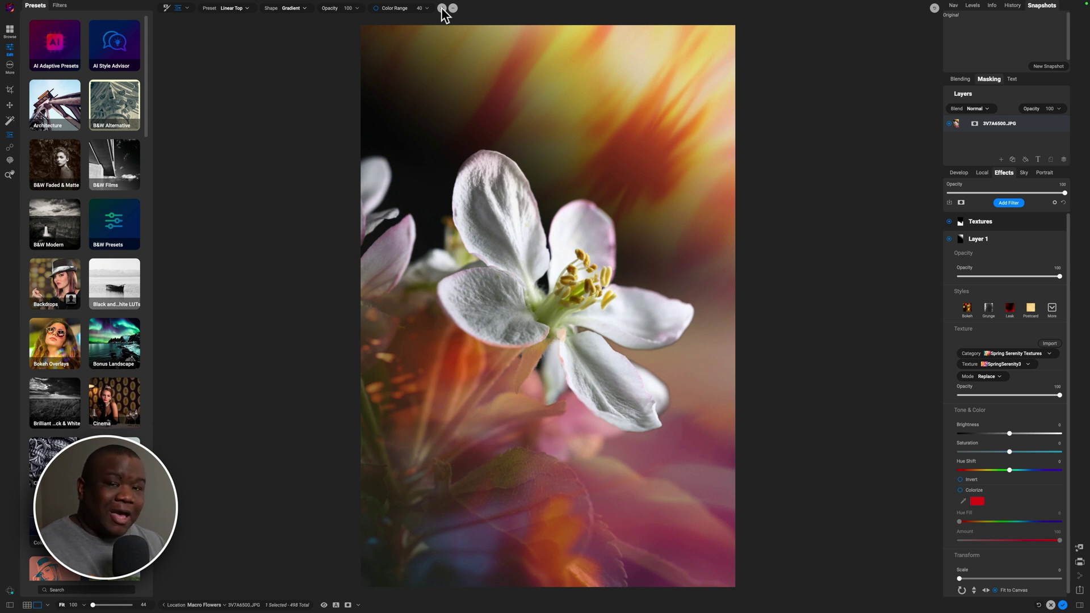
key(ctrl+m)
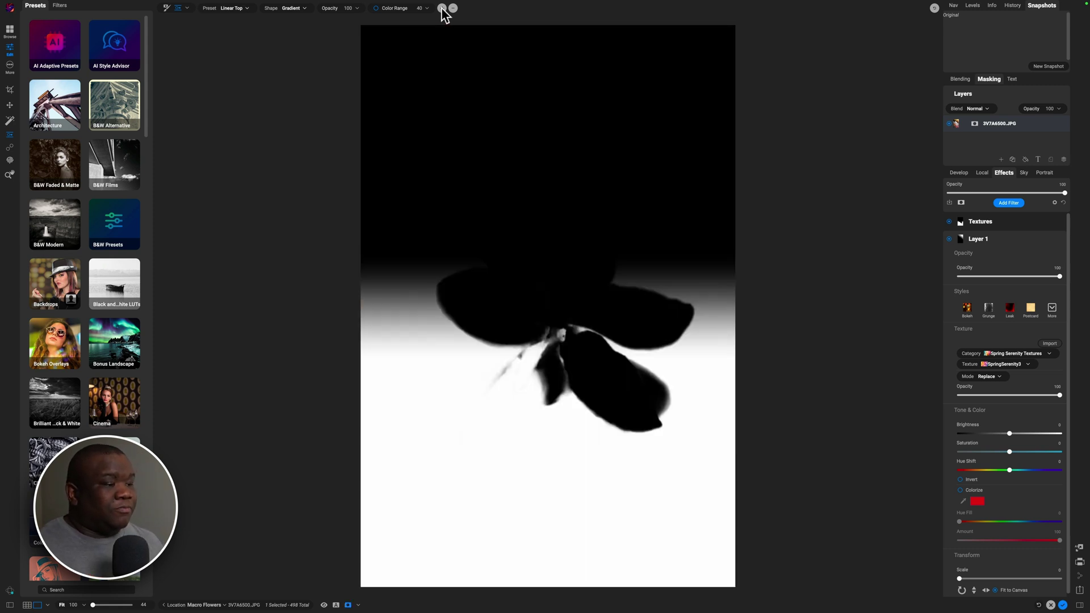
drag(579, 312, 486, 299)
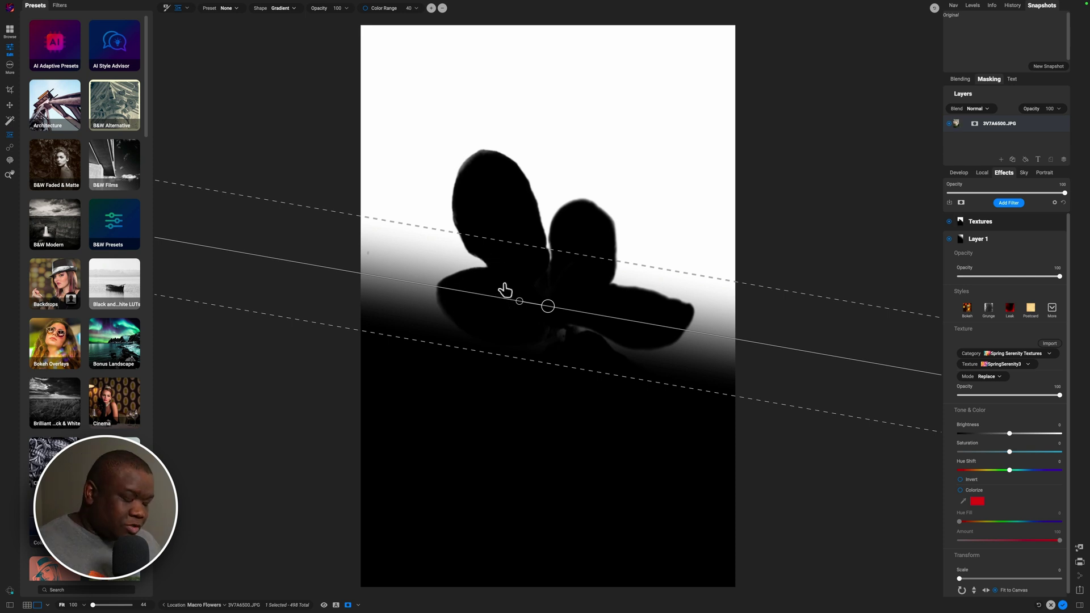
key(ctrl+m)
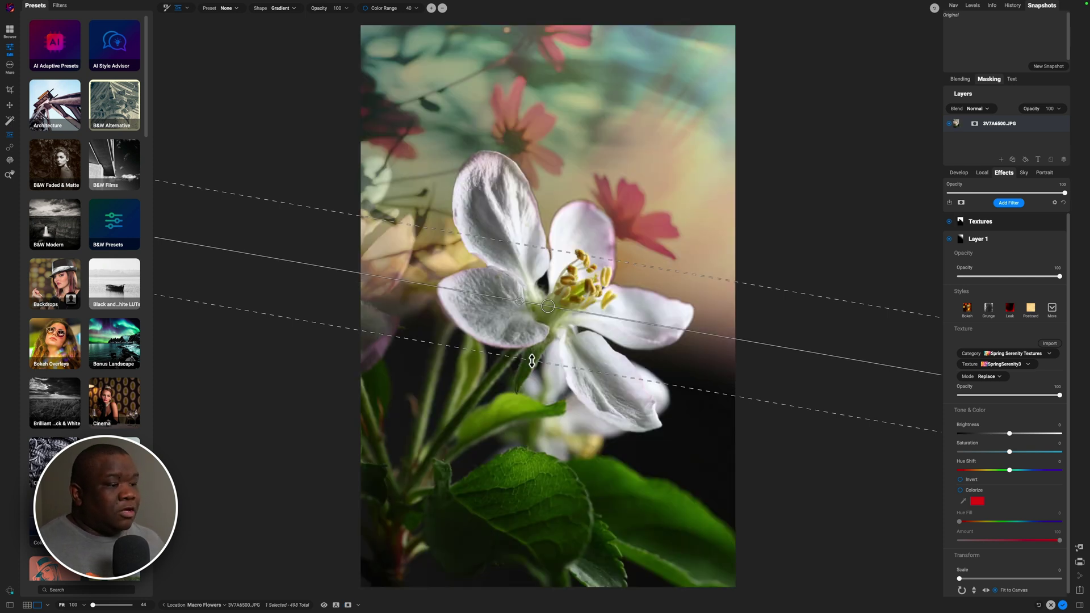
Step: Widen the gradient's feather, tilt it more steeply, and move its centre down onto the large leaf at the photo's lower left
drag(528, 373, 513, 410)
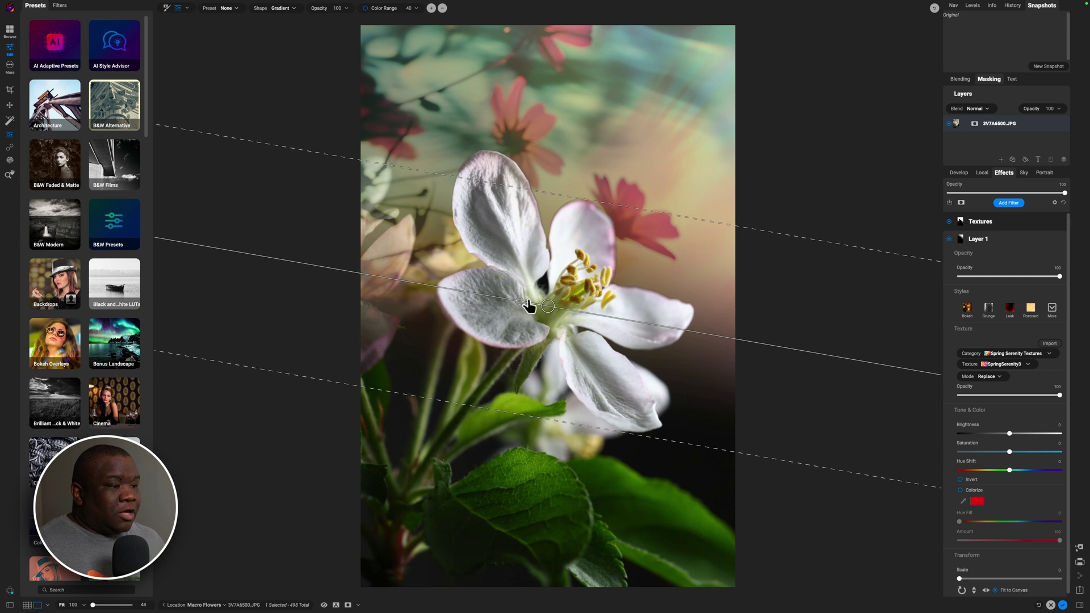
drag(517, 305, 520, 296)
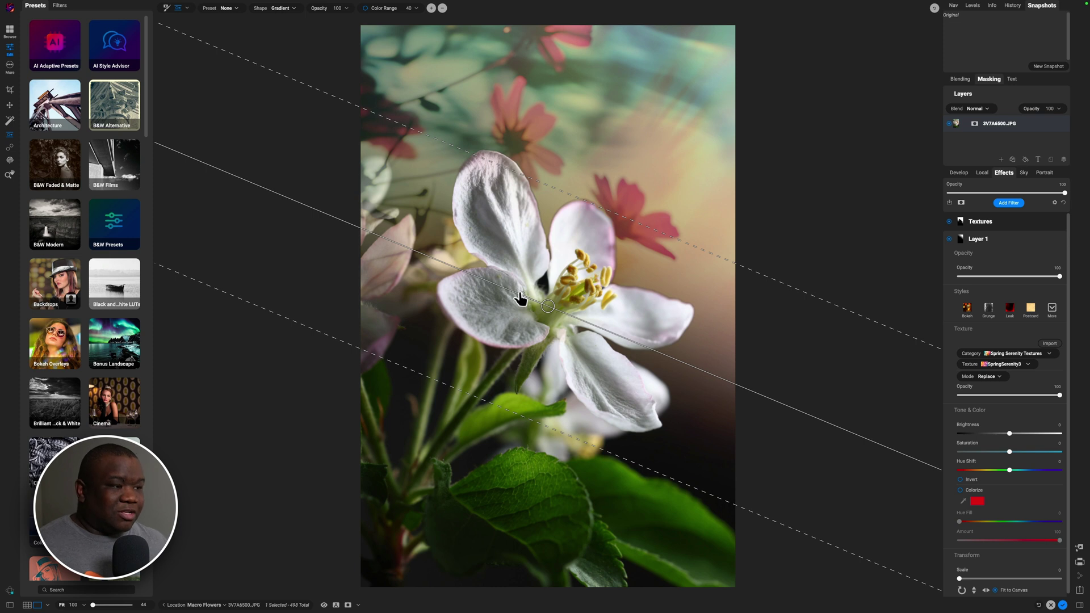
drag(548, 306, 537, 328)
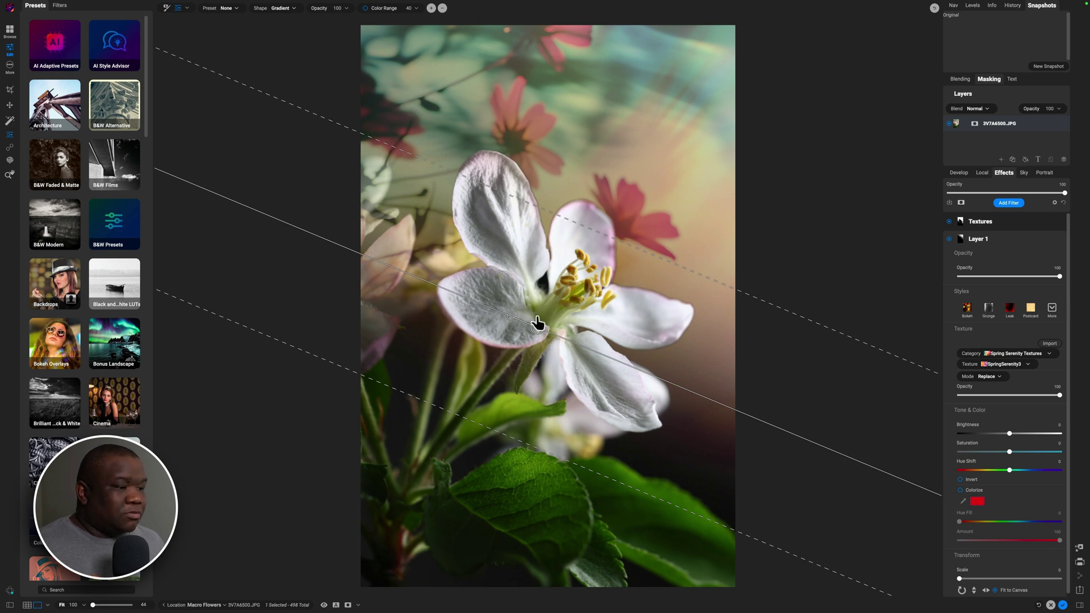
drag(540, 334, 454, 503)
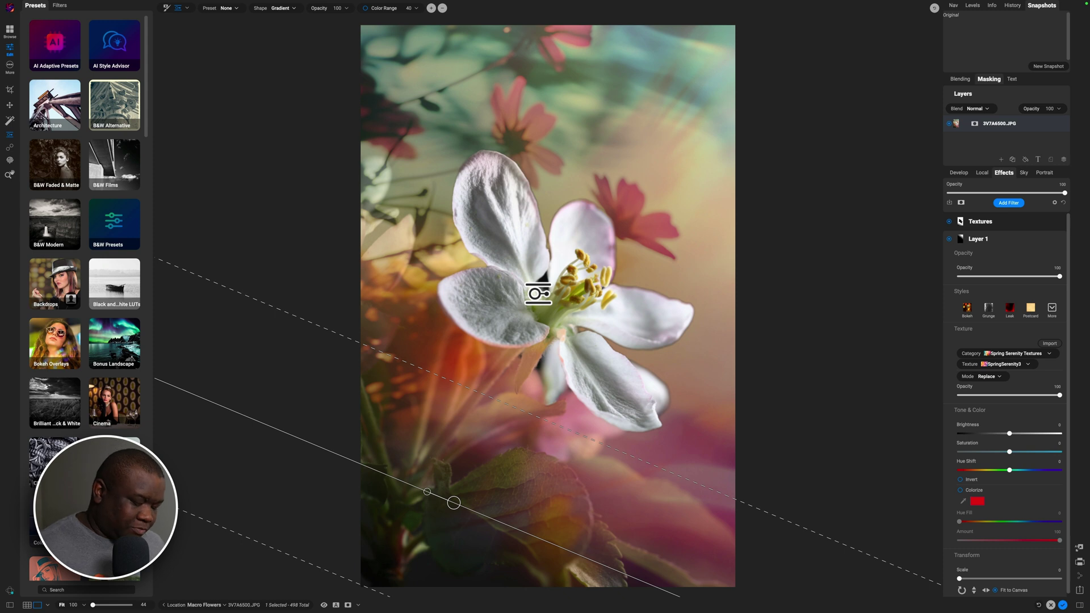
Step: Paint the texture into the dark gap between the petals beside the stamens, using a masking brush reduced to size 125
key(b)
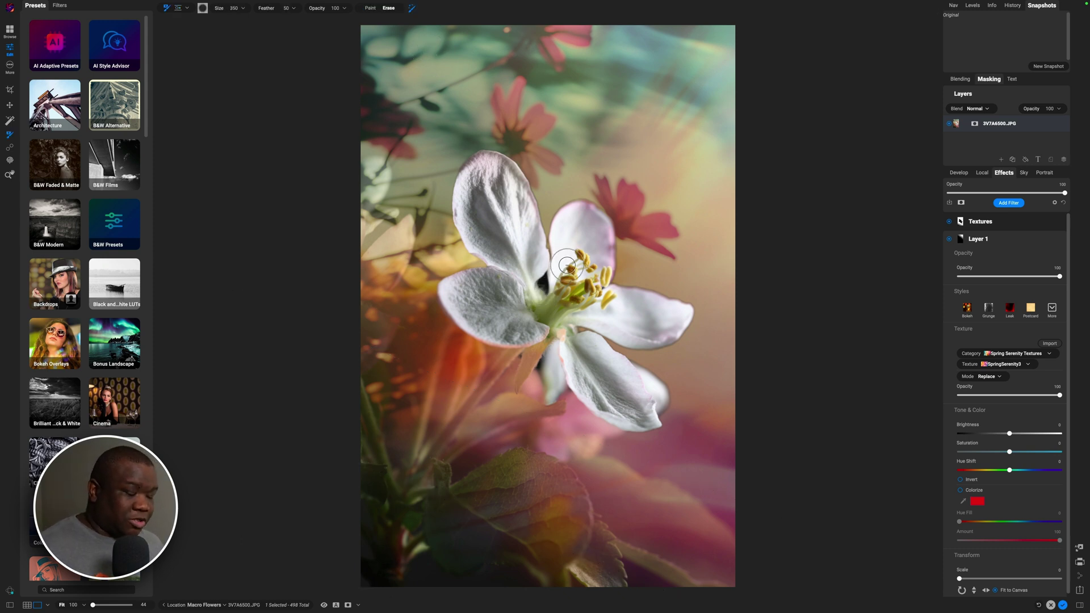
key(x)
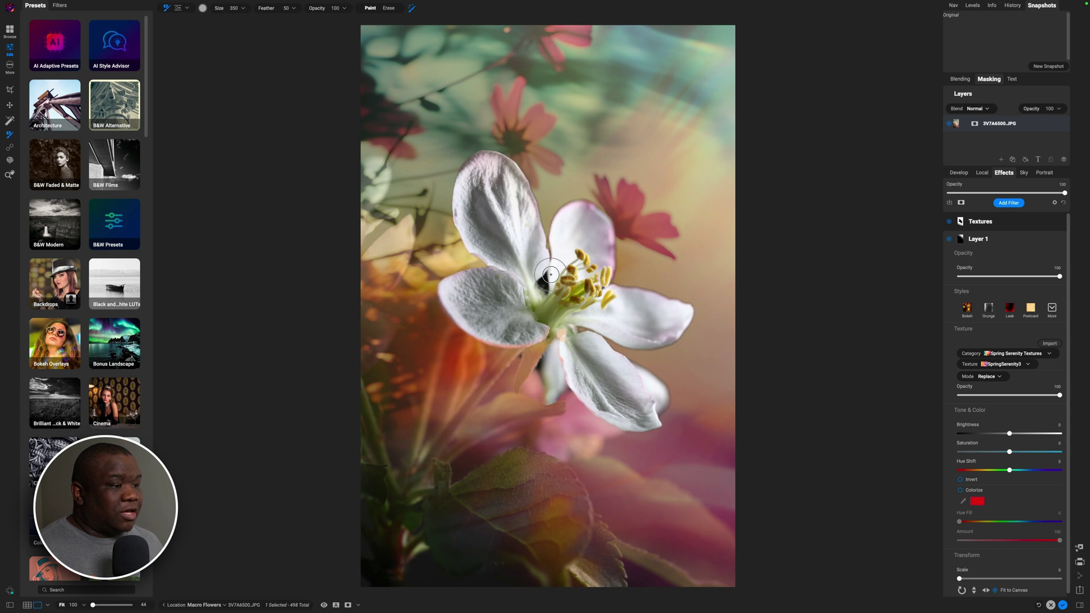
key(bracketleft)
key(bracketleft)
key(bracketleft)
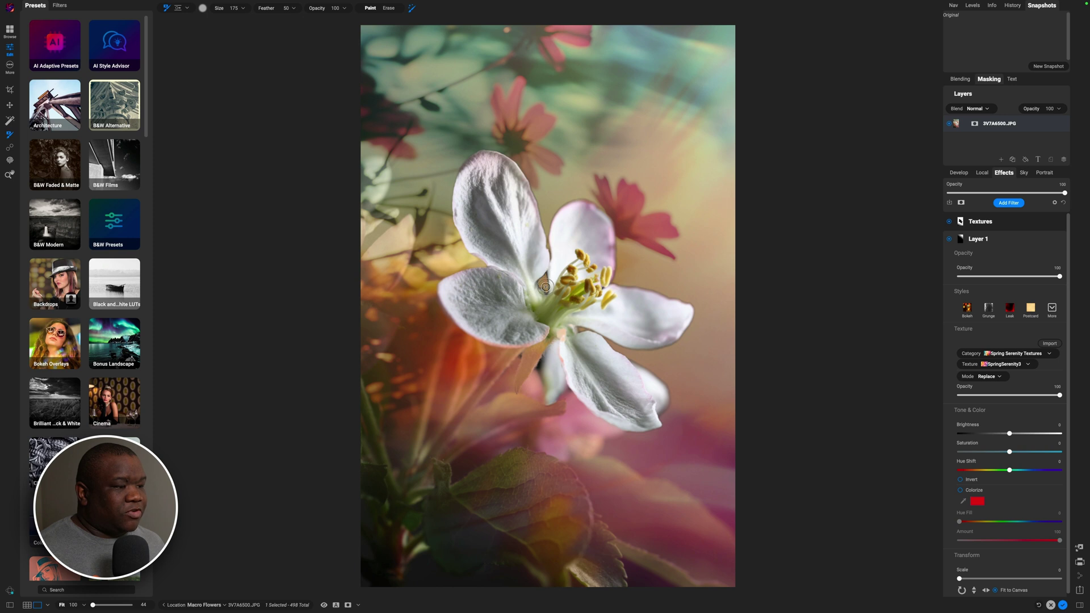
key(bracketleft)
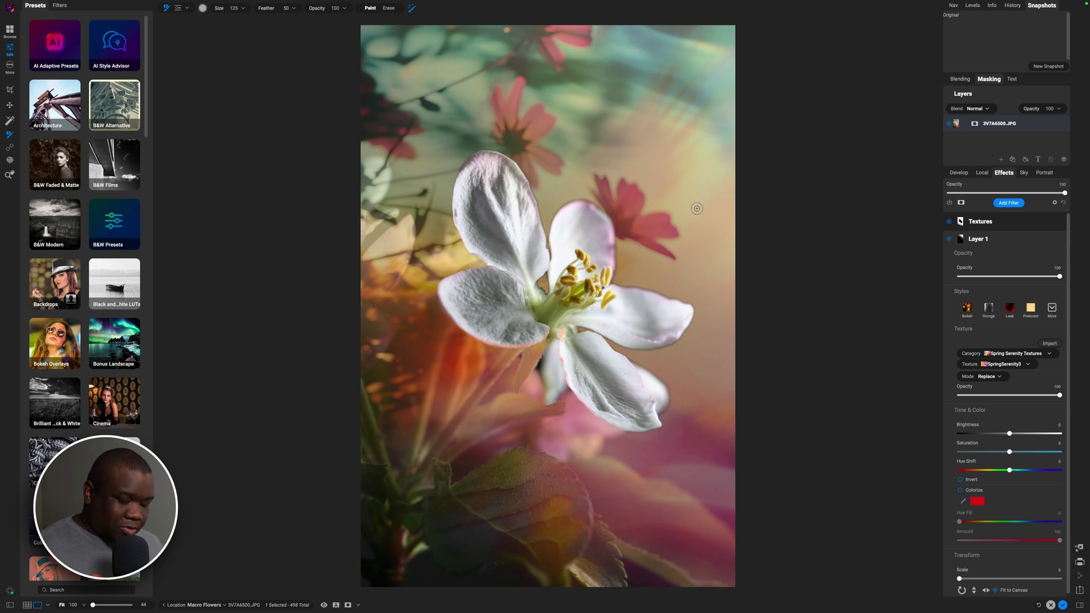
key(shift+b)
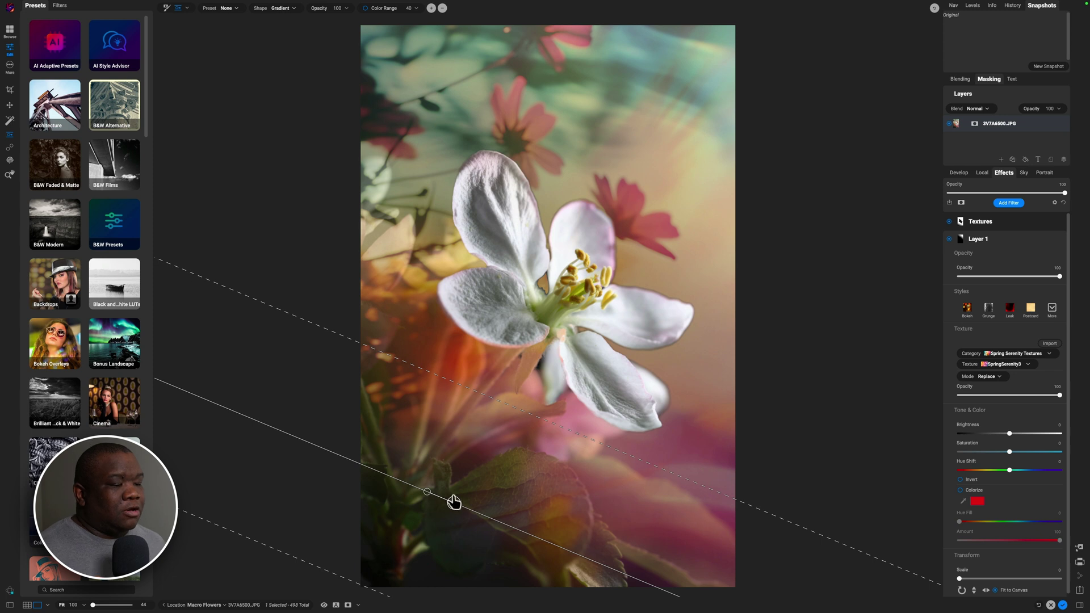
drag(455, 503, 549, 277)
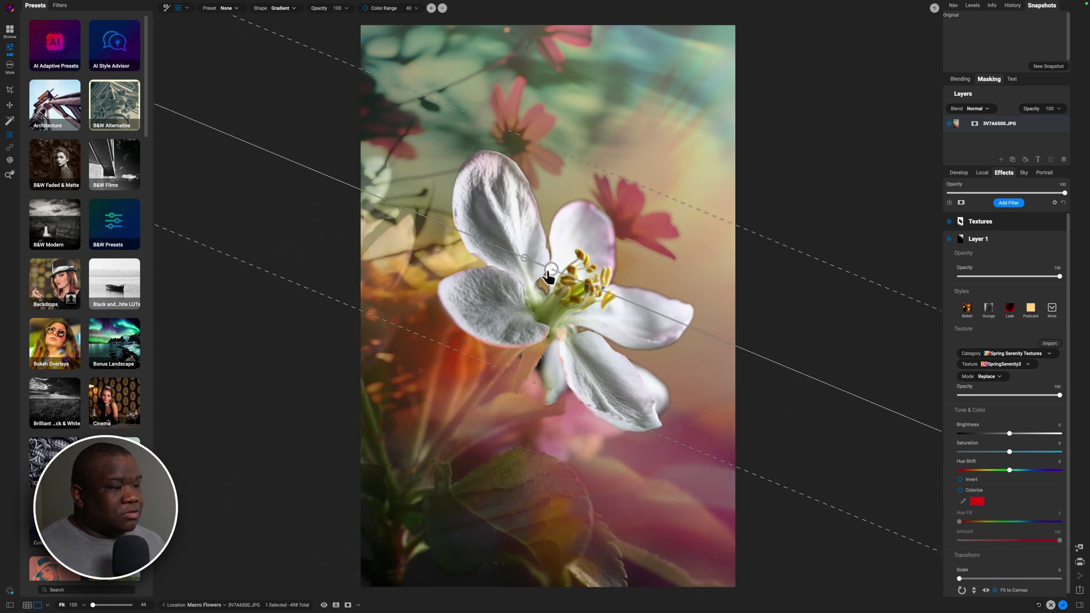
click(993, 238)
click(963, 226)
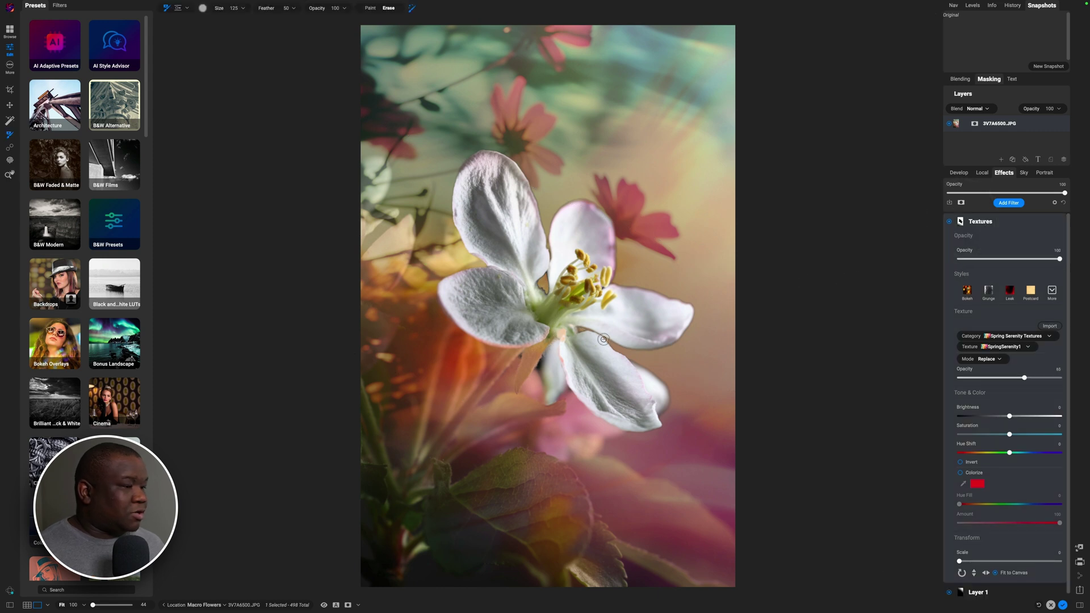
key(shift+b)
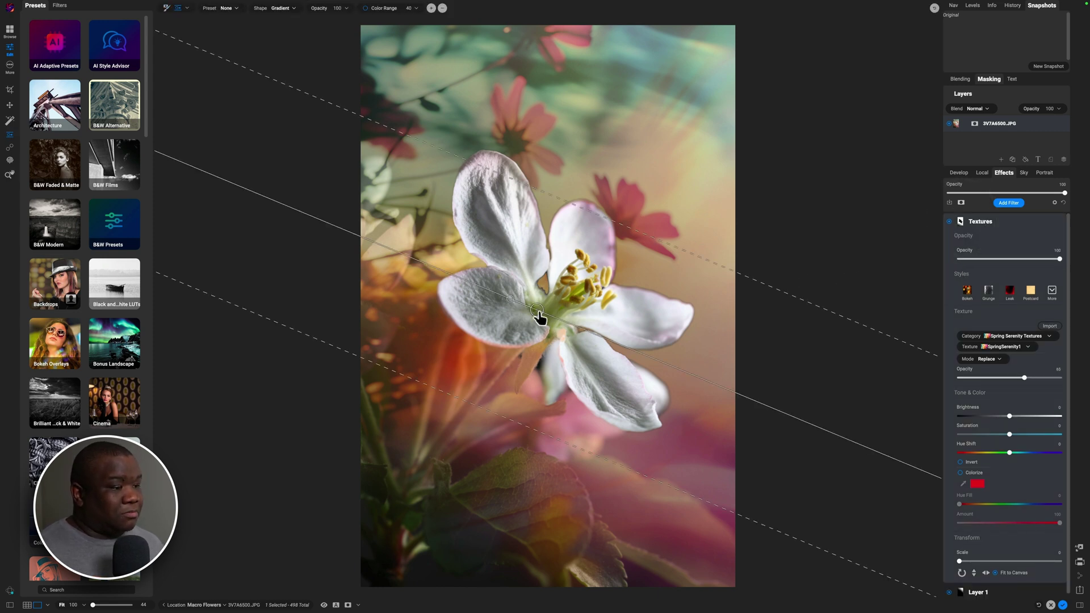
drag(540, 312, 500, 426)
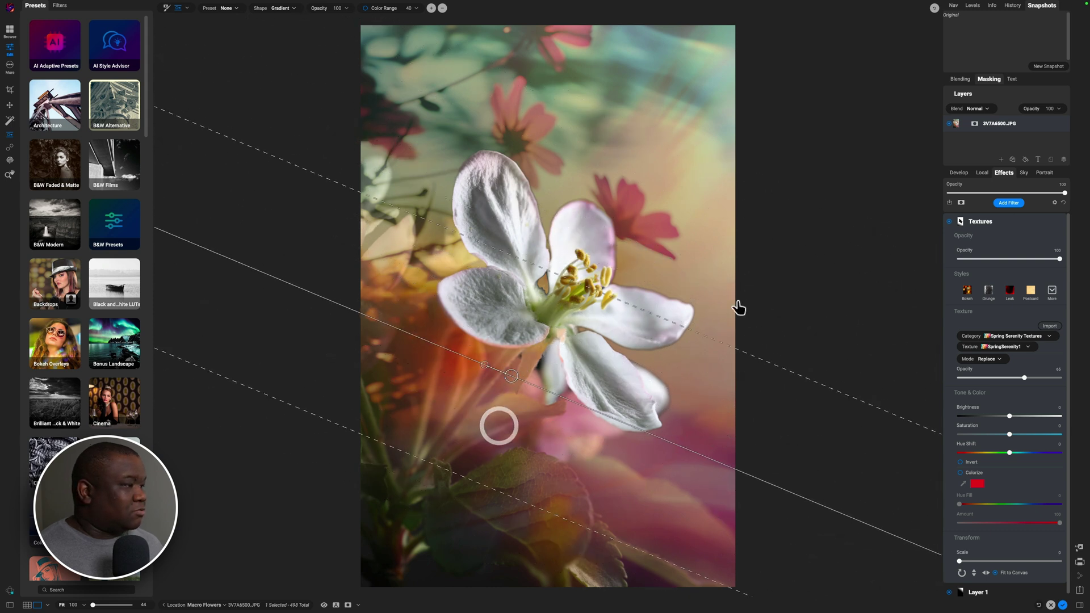
Step: Examine the black-and-white mask of Layer 1, and compare it with the mask of the Textures filter above it
click(965, 236)
click(960, 239)
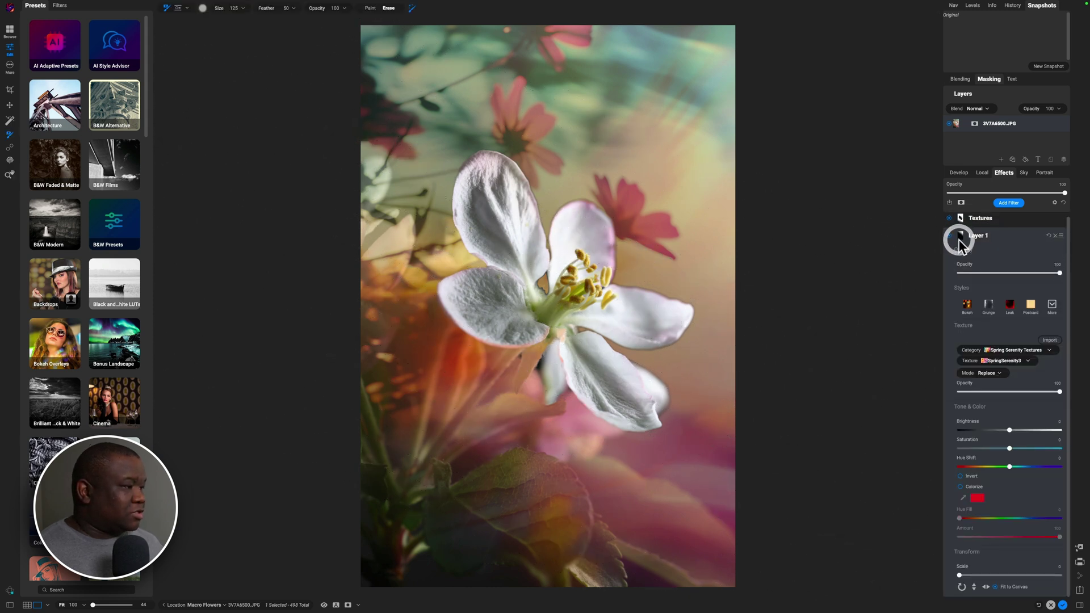
key(ctrl+m)
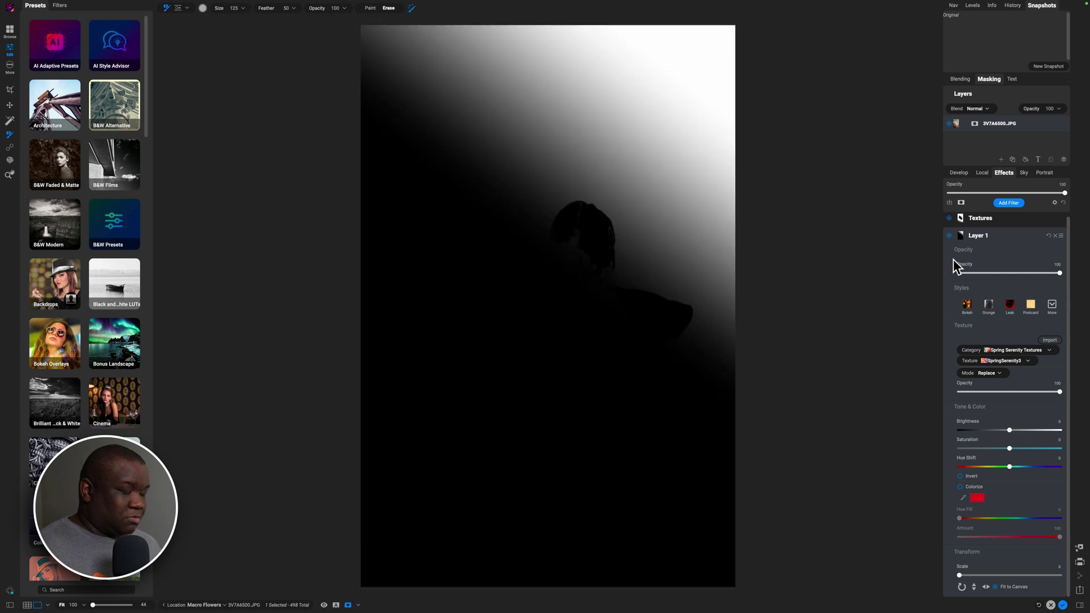
key(ctrl+m)
click(965, 218)
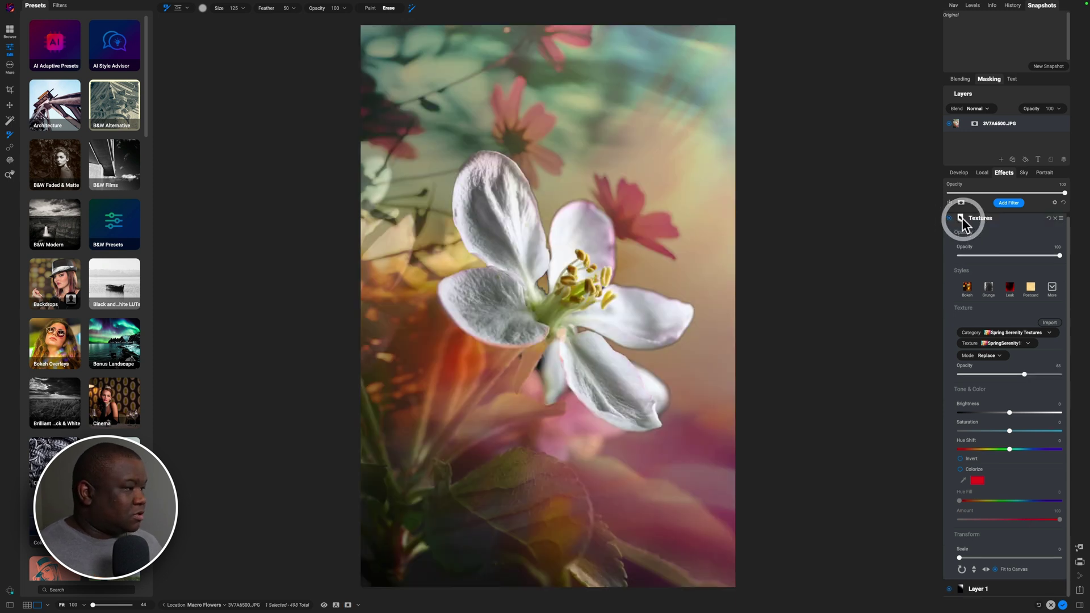
key(ctrl+m)
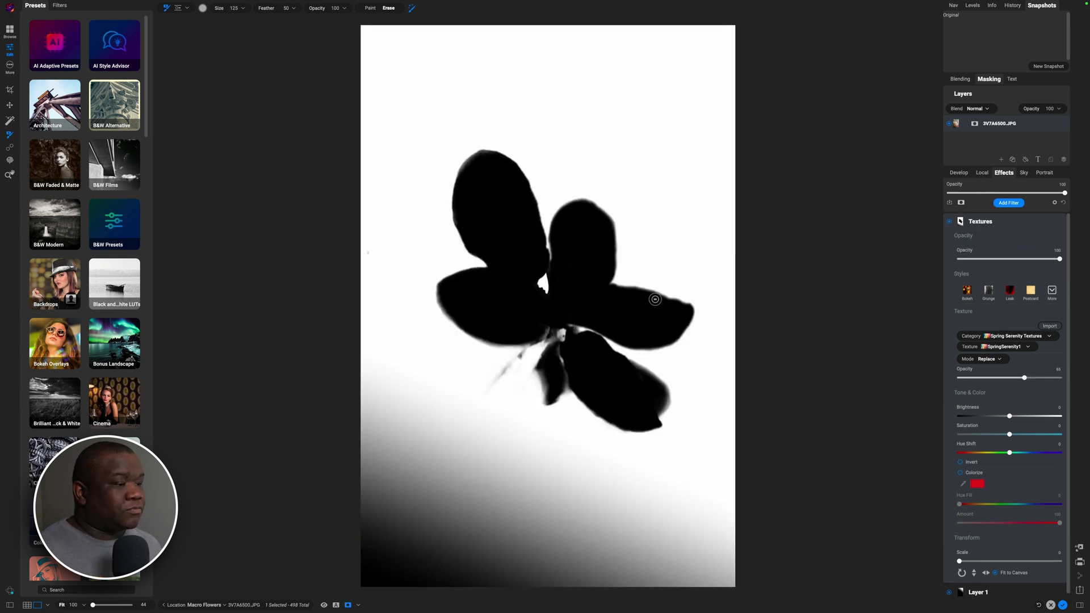
key(ctrl+m)
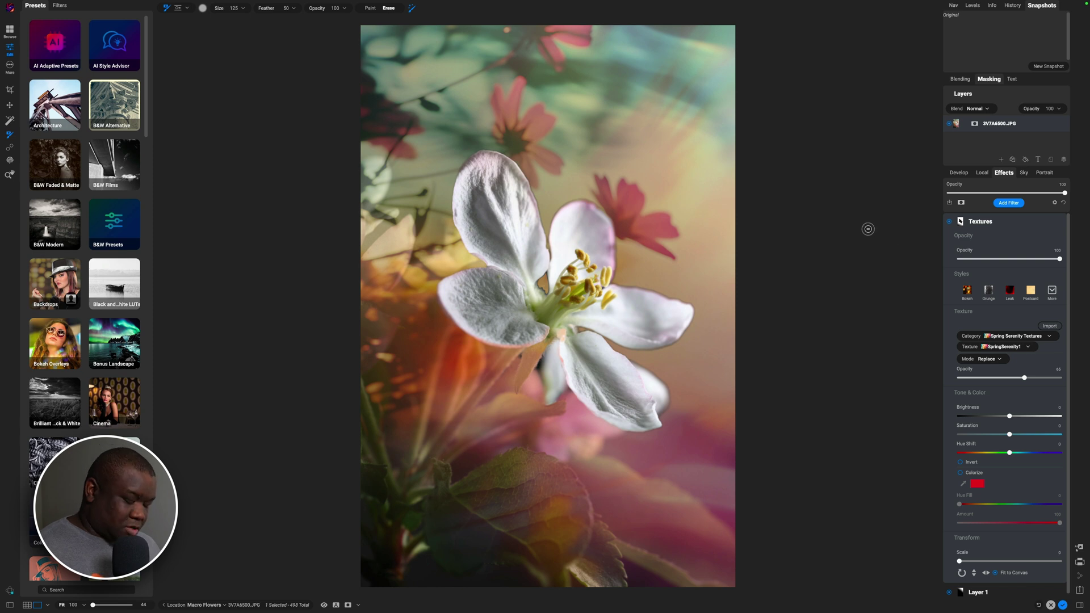
Step: Add a subtracting gradient to the Textures filter's mask, tilted through the flower's centre to clear the stems and leaves, and widen its feather
key(shift+b)
drag(513, 382, 469, 48)
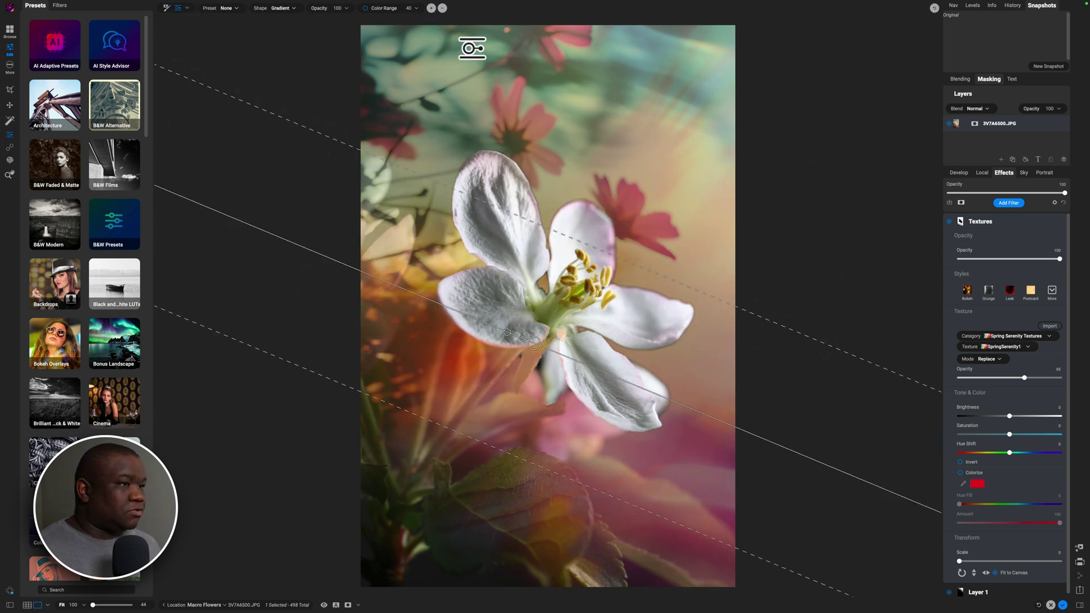
click(442, 8)
drag(574, 299, 501, 272)
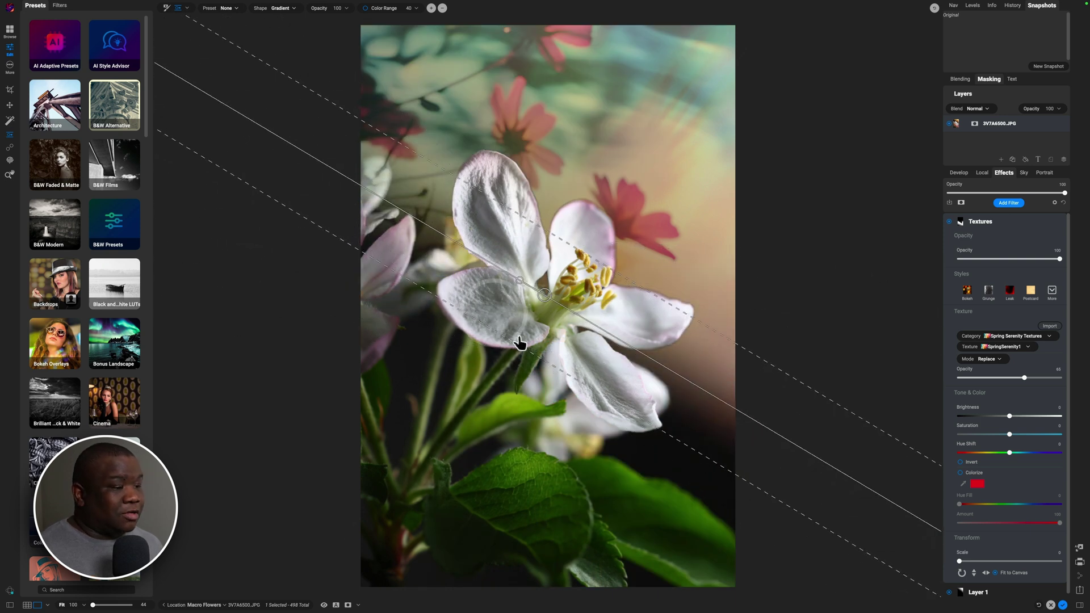
drag(517, 344, 492, 365)
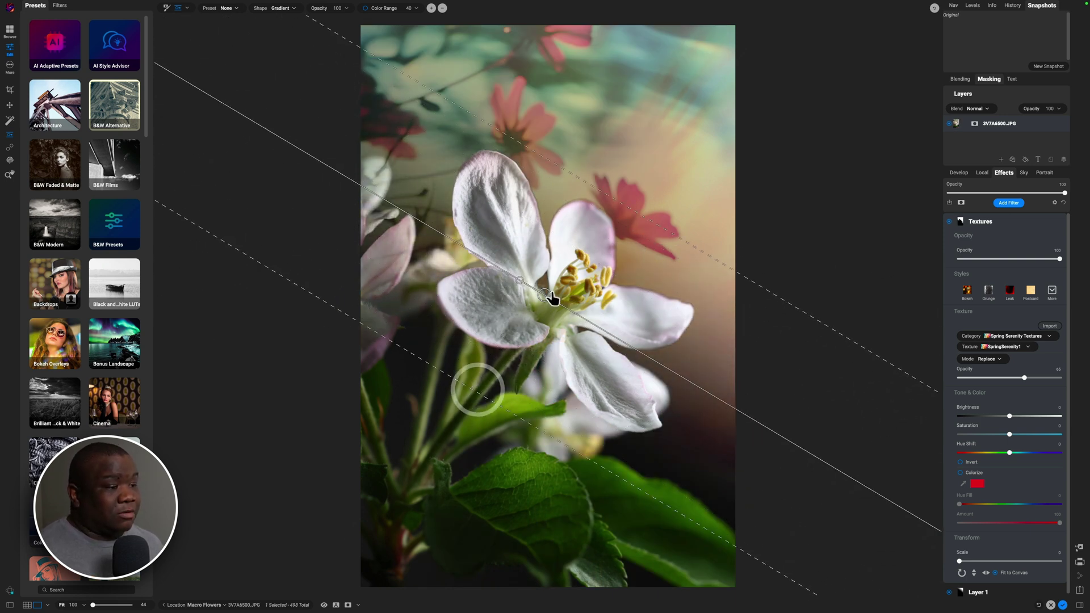
Step: Flatten the gradient's tilt slightly, shift it a little lower across the flower's centre, and widen its feather down towards the leaves
drag(520, 284, 517, 288)
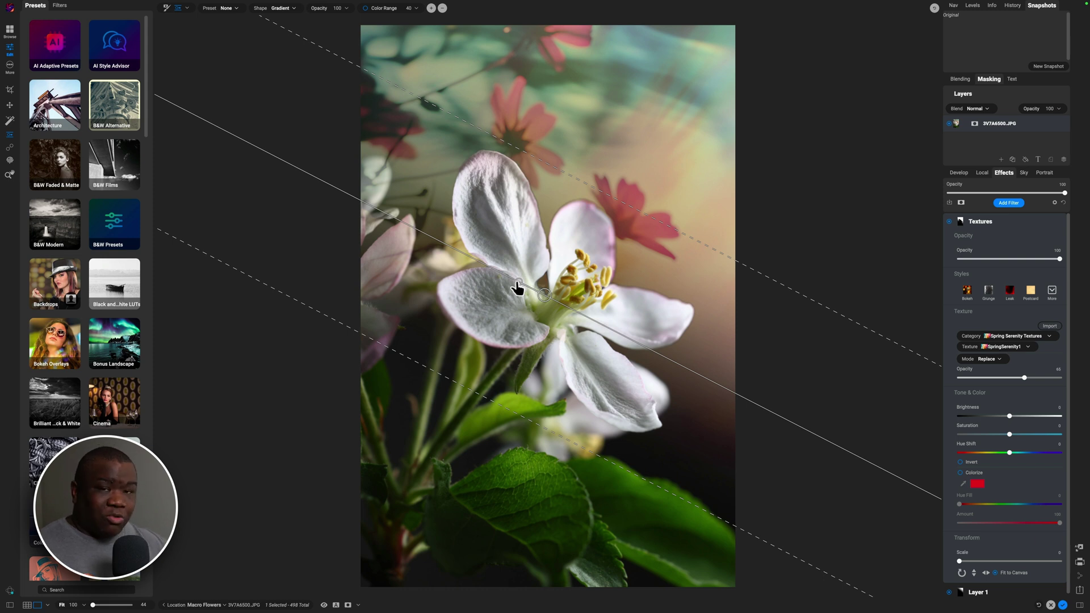
mouse_move(519, 292)
mouse_down()
mouse_move(511, 365)
mouse_move(592, 152)
mouse_move(428, 452)
mouse_move(638, 146)
mouse_move(618, 146)
mouse_move(476, 329)
mouse_move(506, 290)
mouse_move(523, 298)
mouse_up()
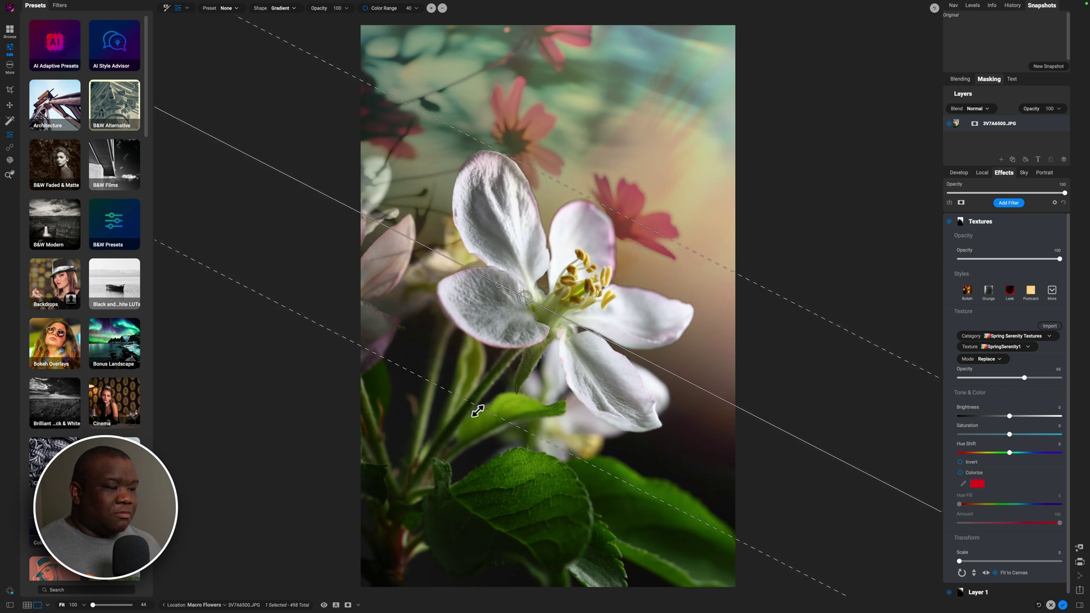
drag(477, 409, 460, 442)
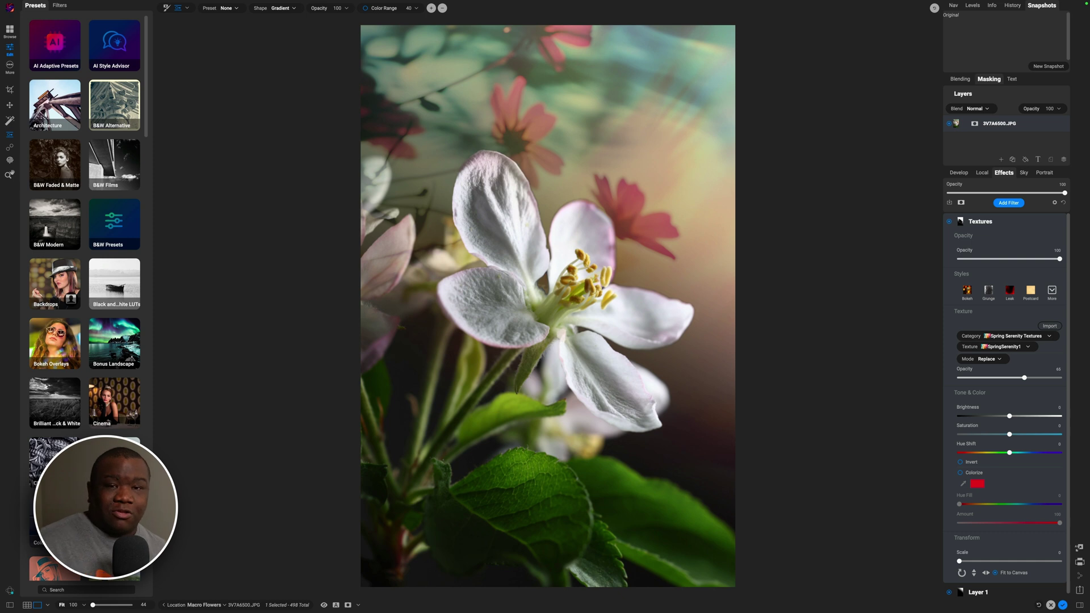
click(996, 226)
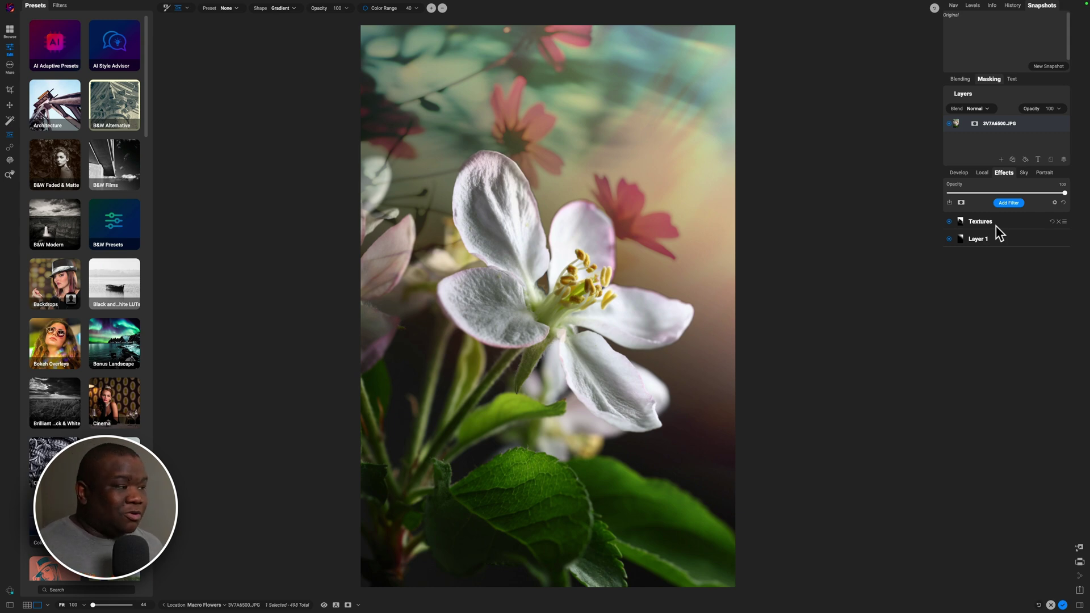
Step: Add a new local adjustment to the photo and prepare a shape mask for it
click(1009, 204)
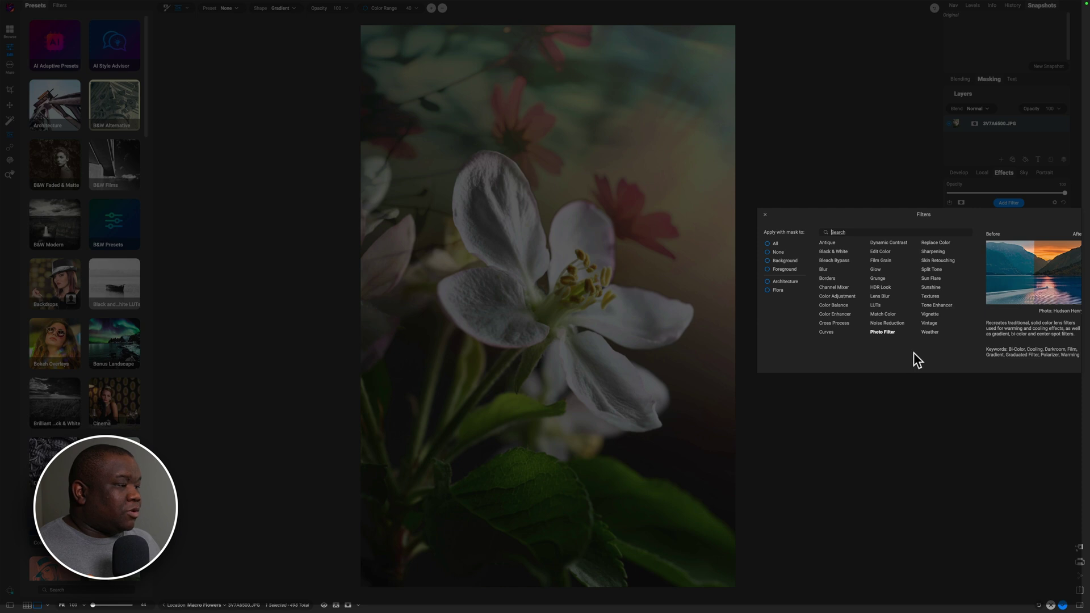
click(983, 418)
click(982, 172)
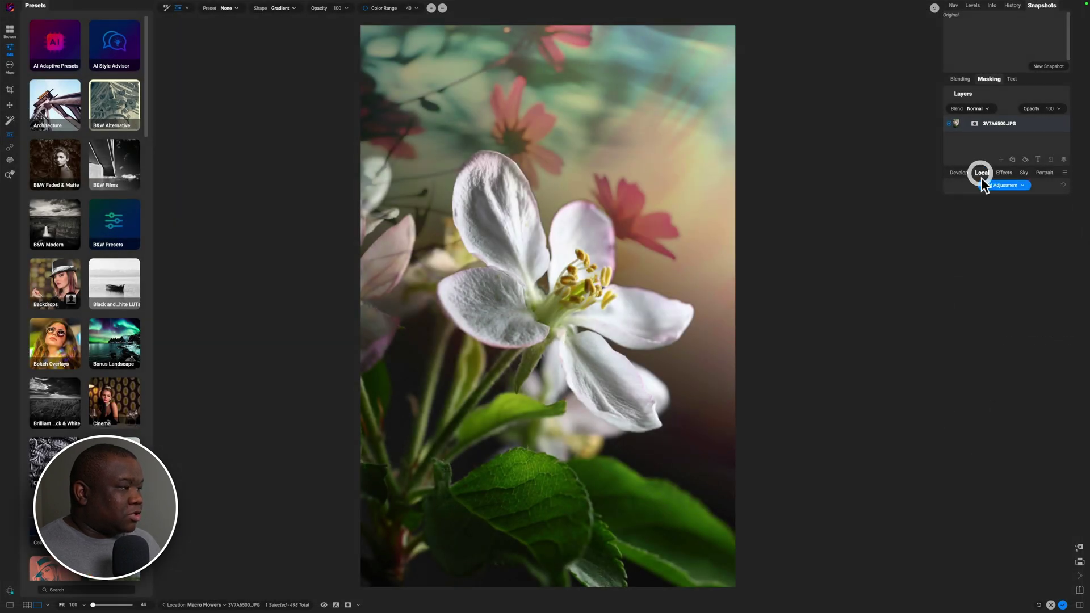
click(991, 185)
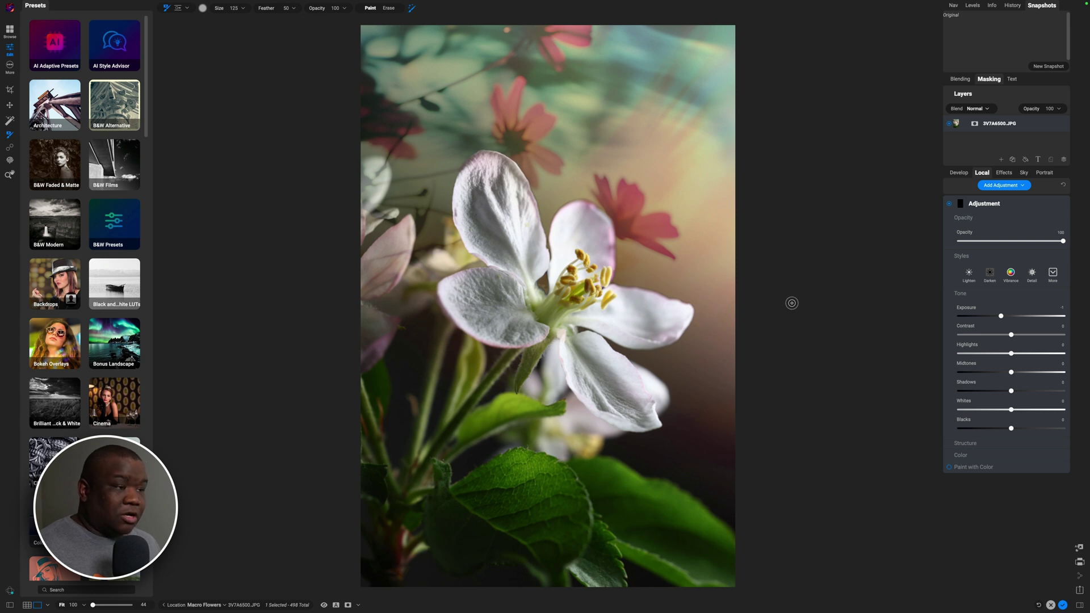
key(g)
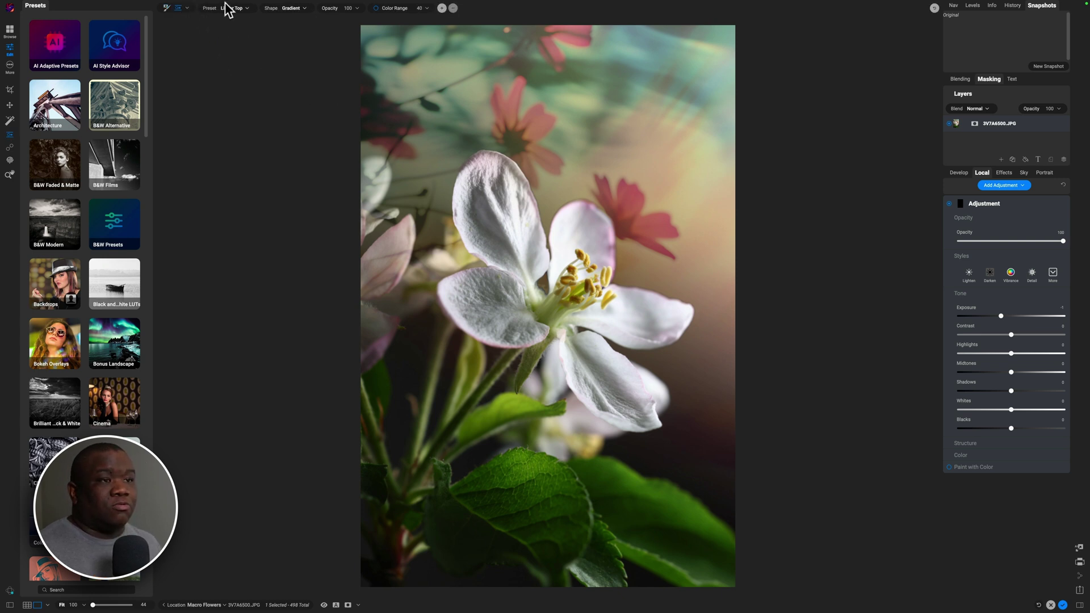
Step: Mask the adjustment with the Strong Vignette preset centred on the petal above the stamens, and shrink its ellipse to about that petal's size
click(248, 9)
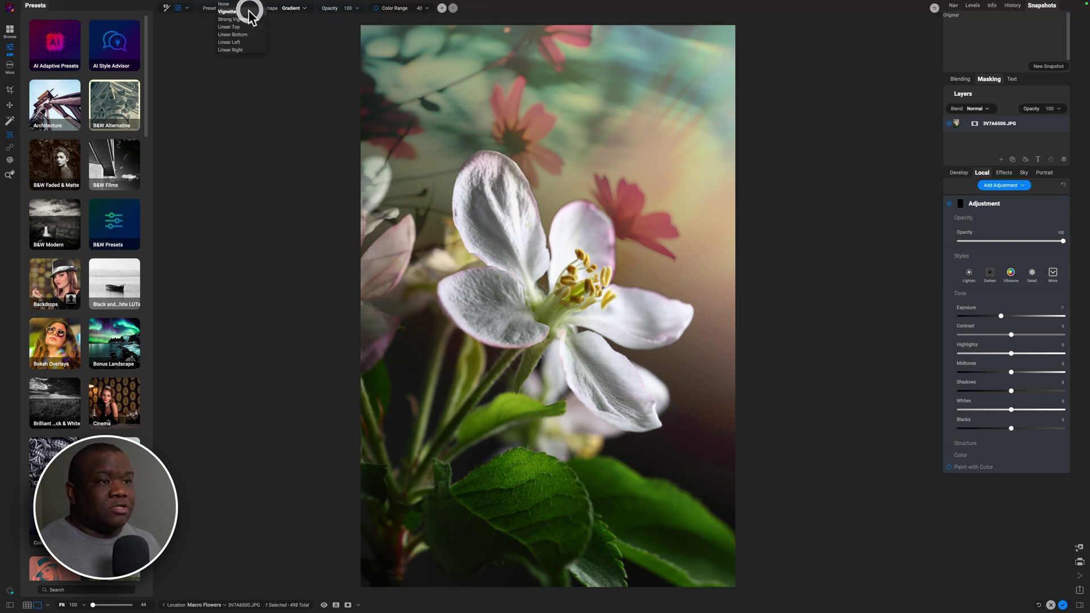
click(244, 27)
click(296, 9)
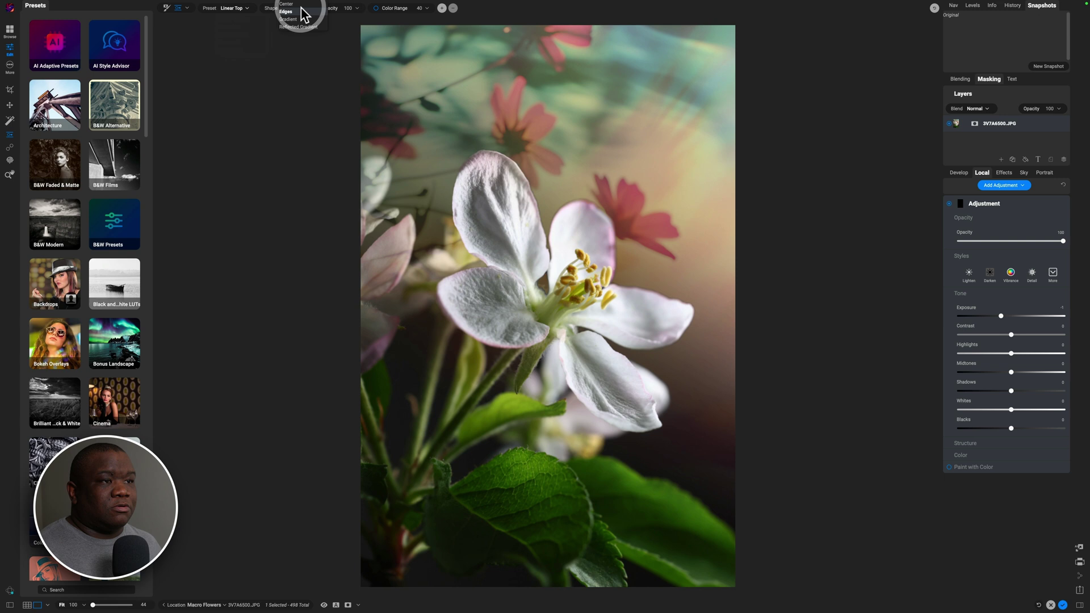
click(271, 19)
click(245, 9)
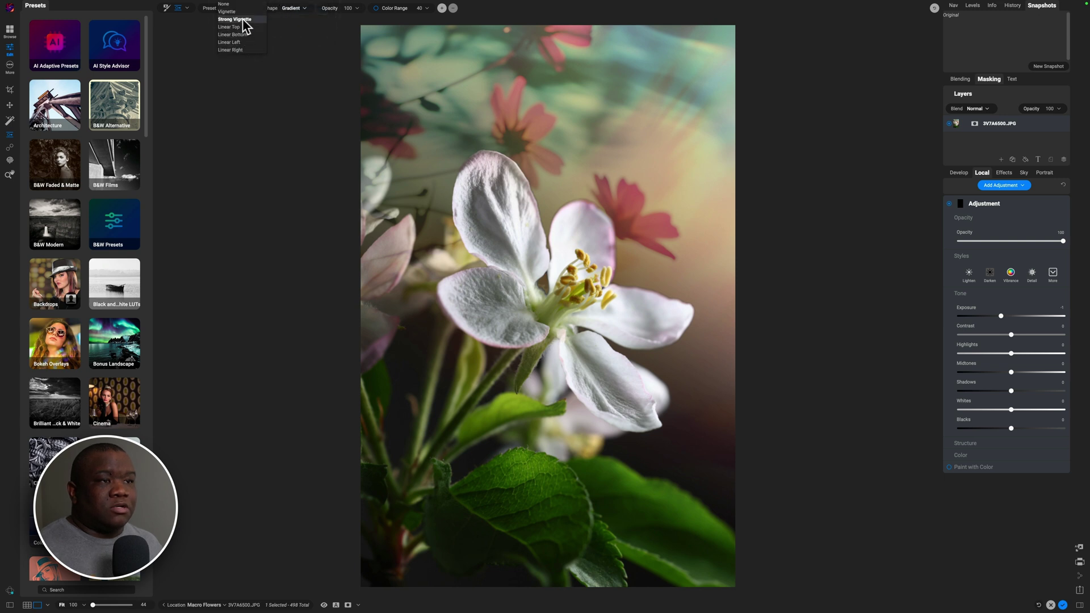
click(243, 21)
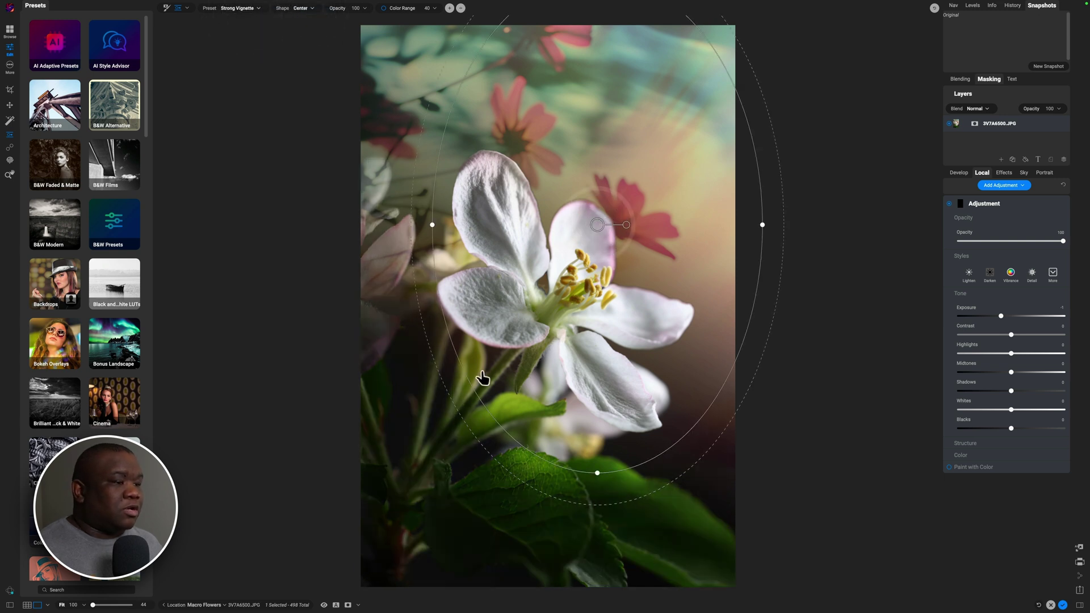
key(Delete)
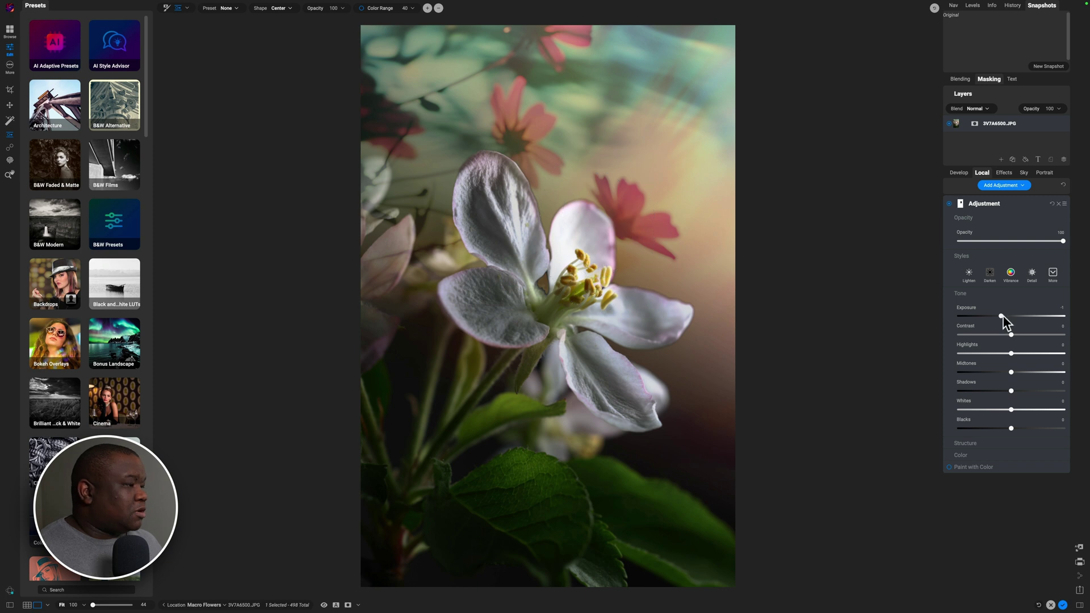
Step: Raise the adjustment's exposure to about 0.35 and change the mask's shape to Edges
drag(1003, 316, 1015, 317)
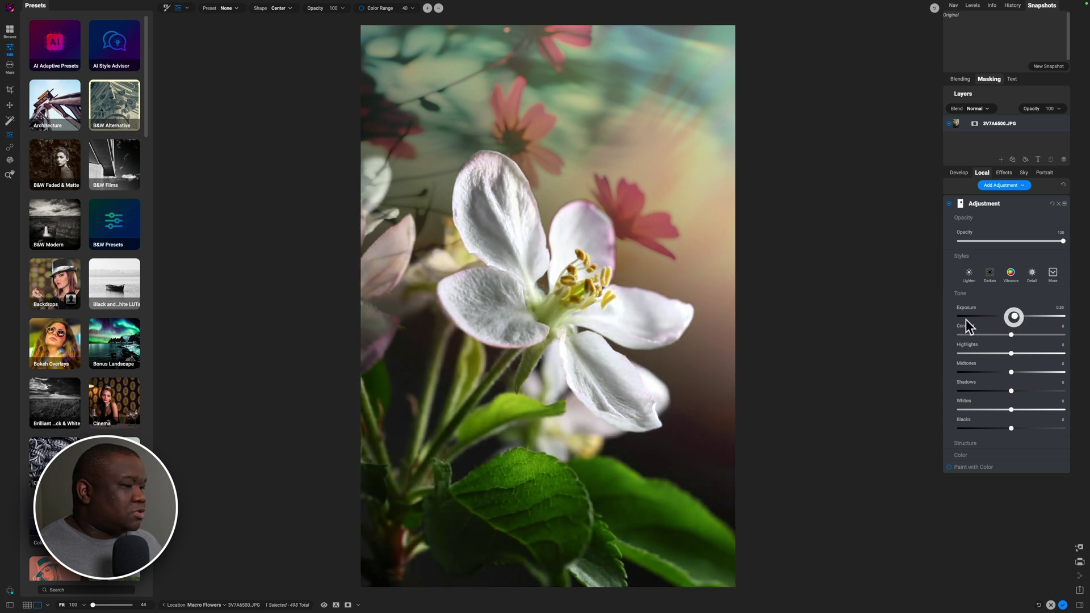
click(295, 15)
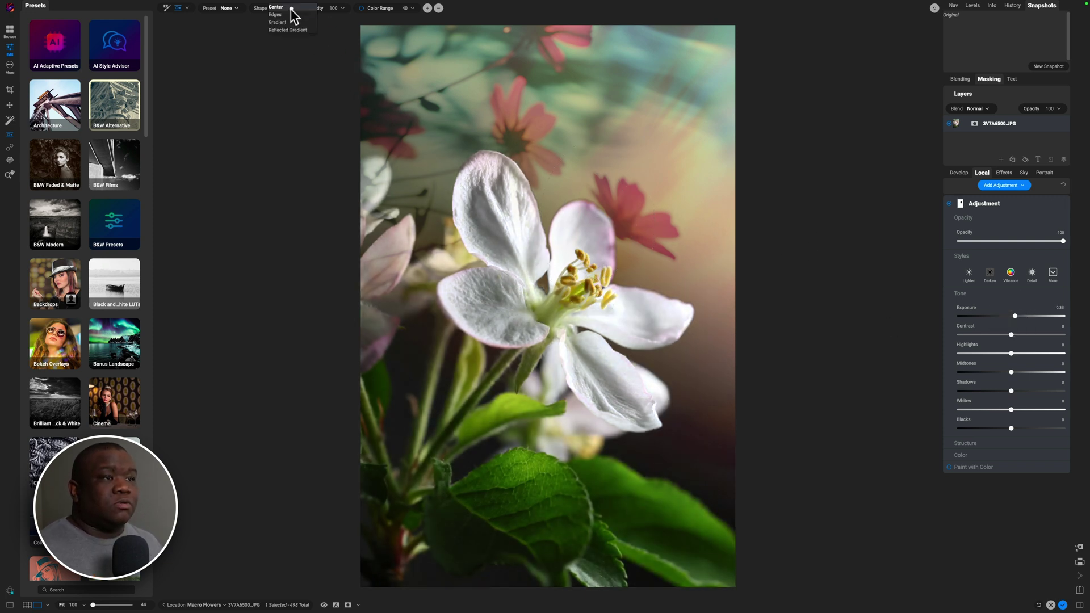
click(286, 24)
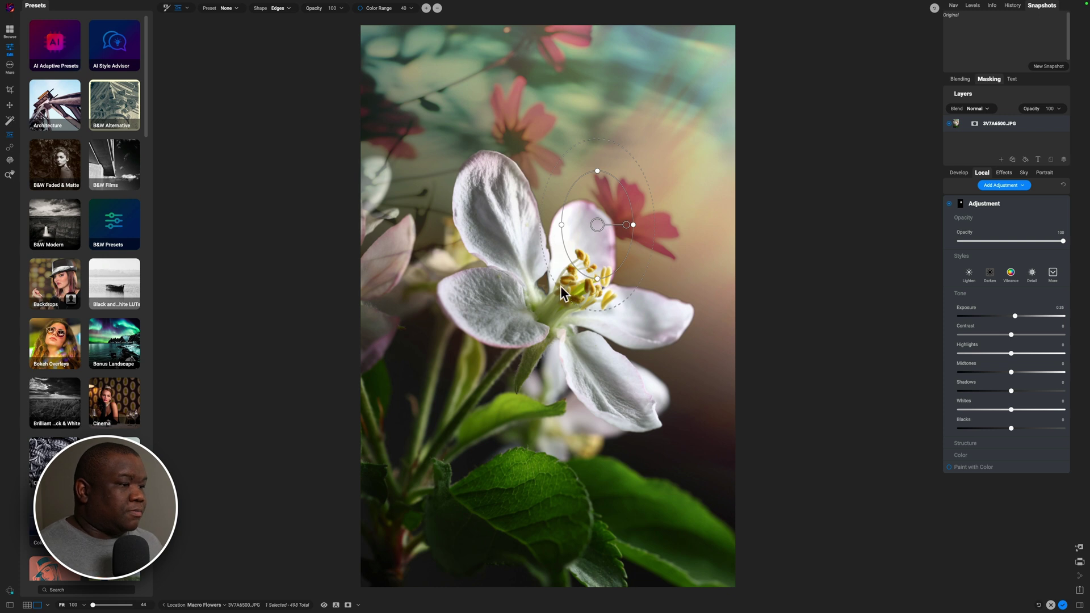
Step: Widen the elliptical mask's feather, rotate it to about 45 degrees, and stretch it diagonally towards the photo's upper right corner
drag(560, 285, 511, 338)
drag(630, 226, 622, 245)
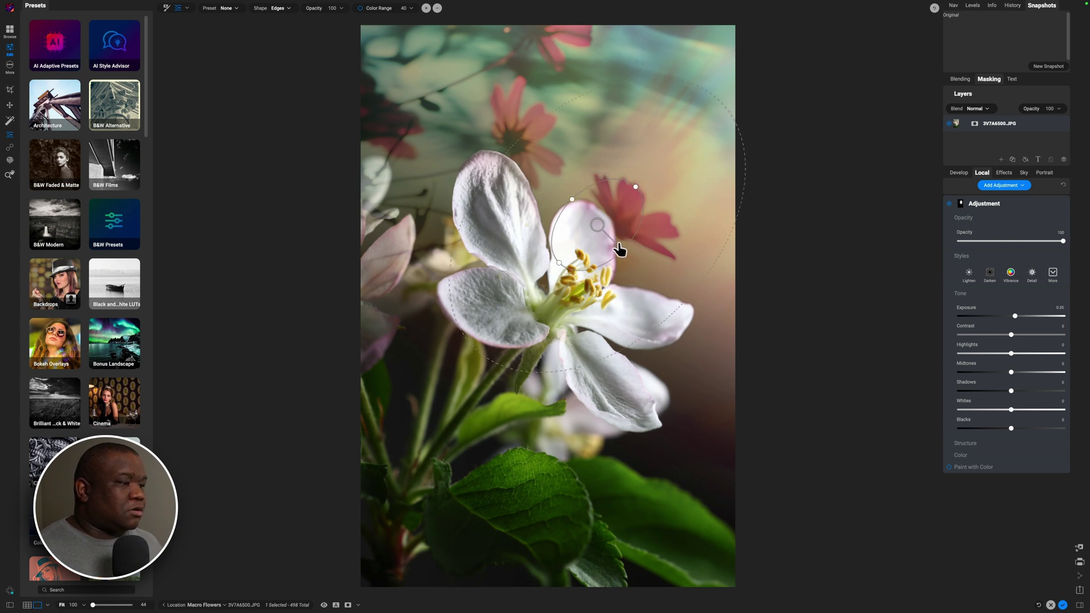
drag(636, 189, 688, 139)
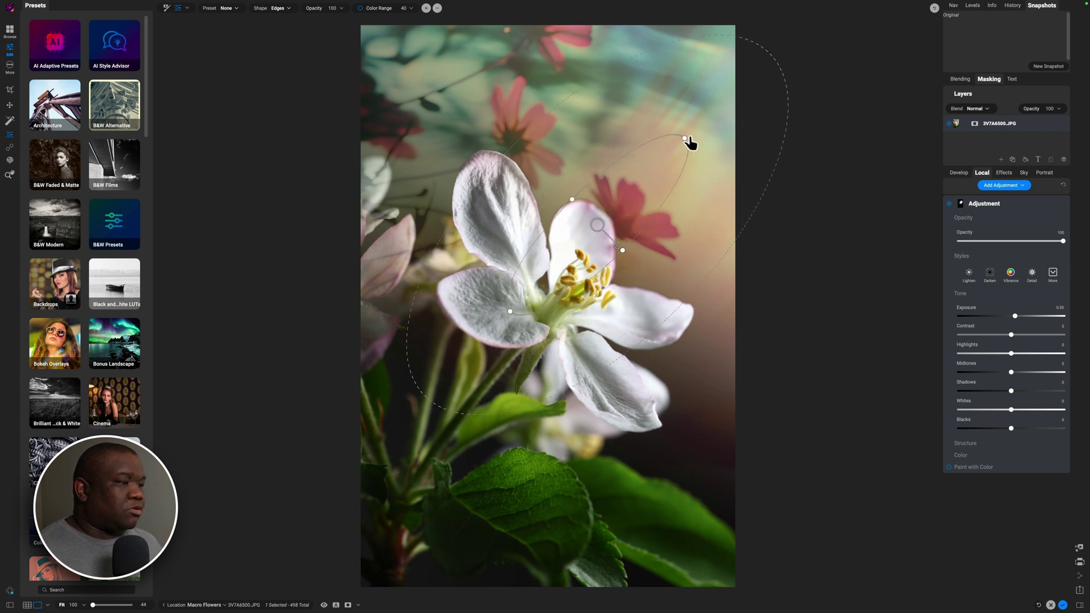
Step: Move the ellipse into the photo's upper right corner as a light source, spreading its feather across the flower and shrinking its core
drag(599, 226, 690, 120)
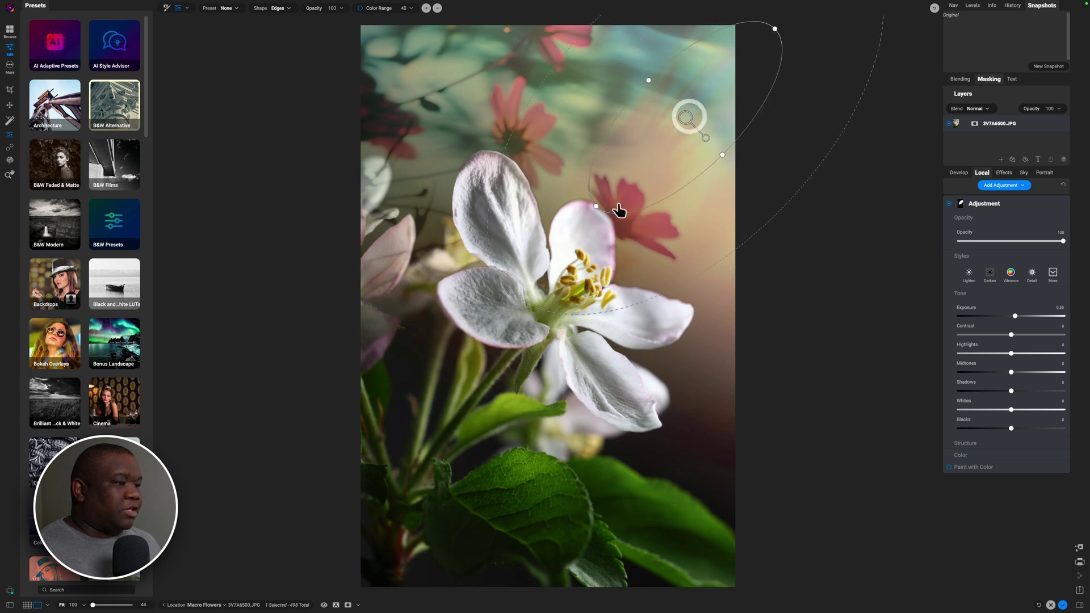
drag(468, 333, 382, 397)
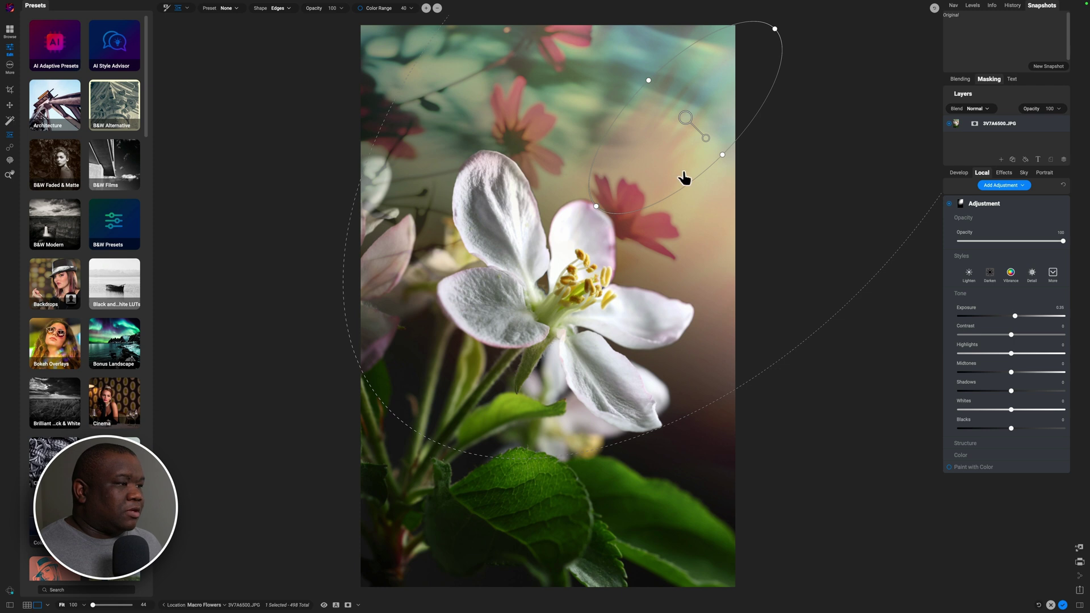
drag(597, 207, 653, 156)
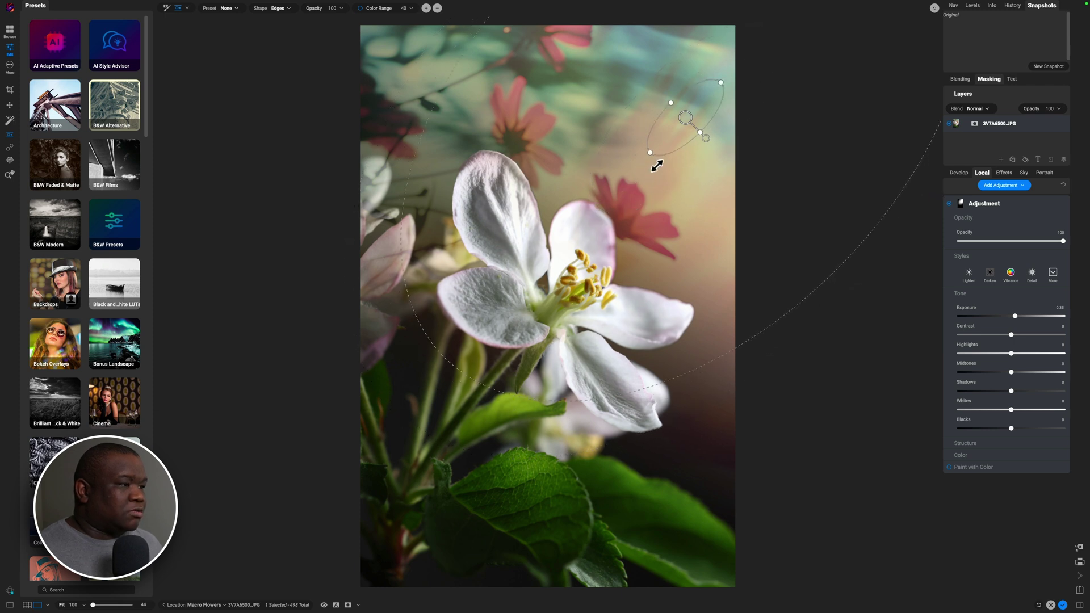
drag(690, 109, 722, 55)
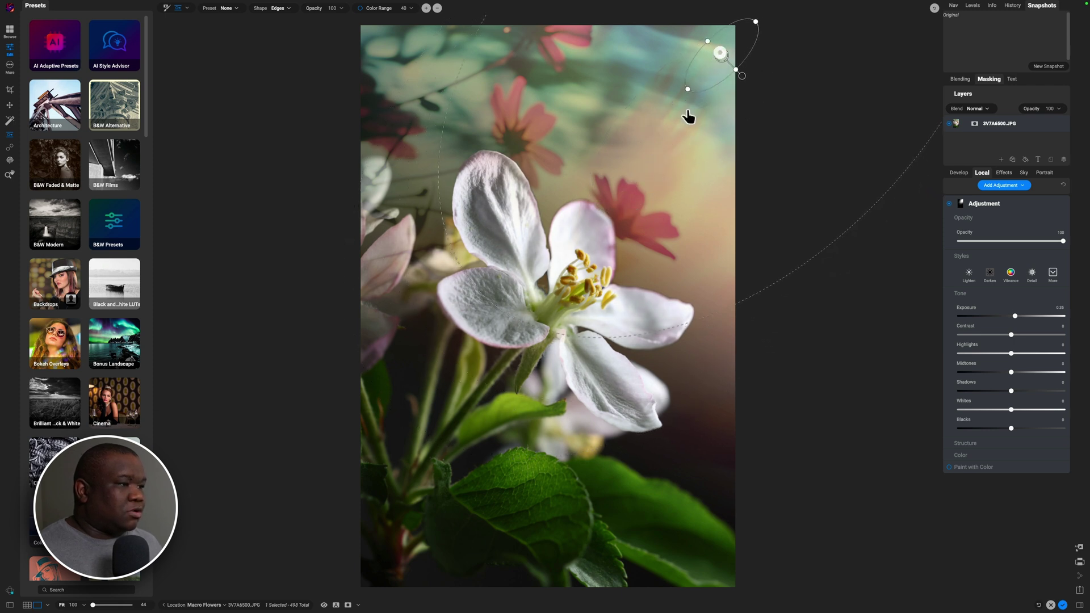
Step: Widen the mask's feather across the flower and warm the light with temperature about 38, exposure about 0.26, and slightly raised saturation and vibrance
drag(519, 318, 475, 386)
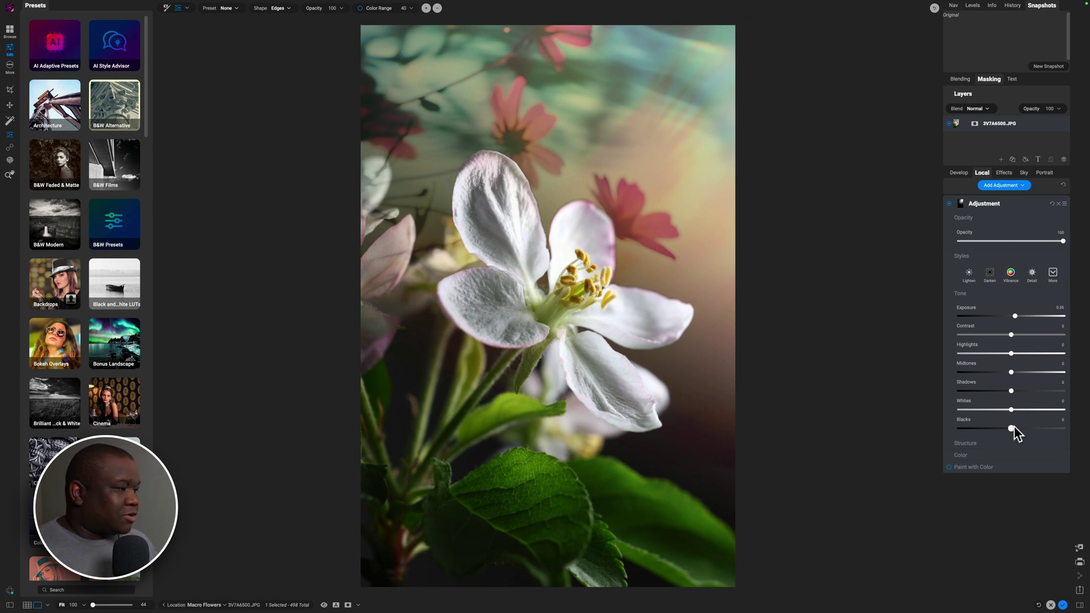
click(962, 454)
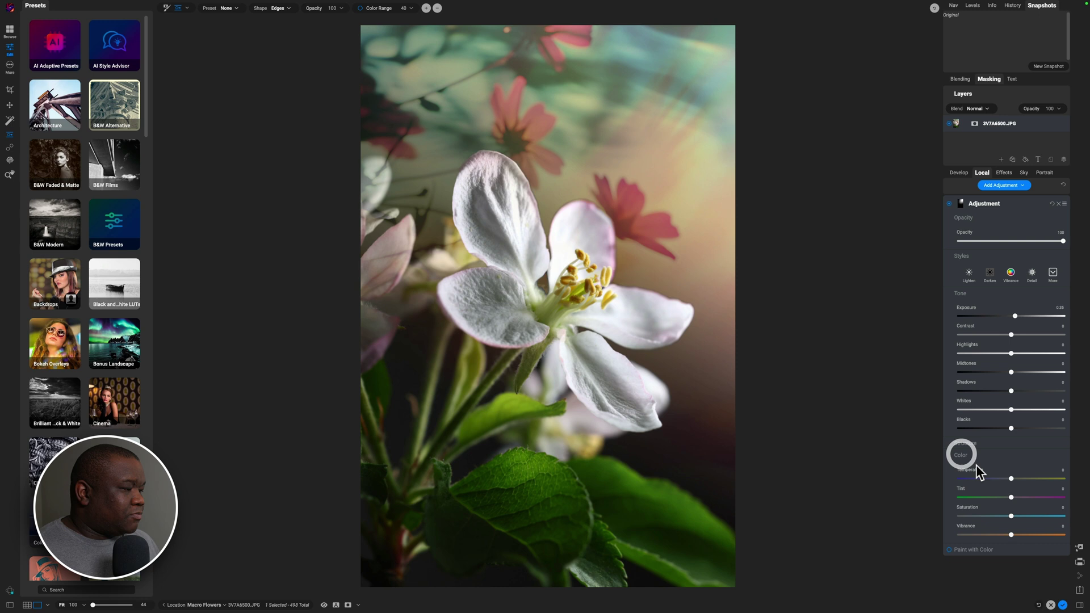
click(1031, 479)
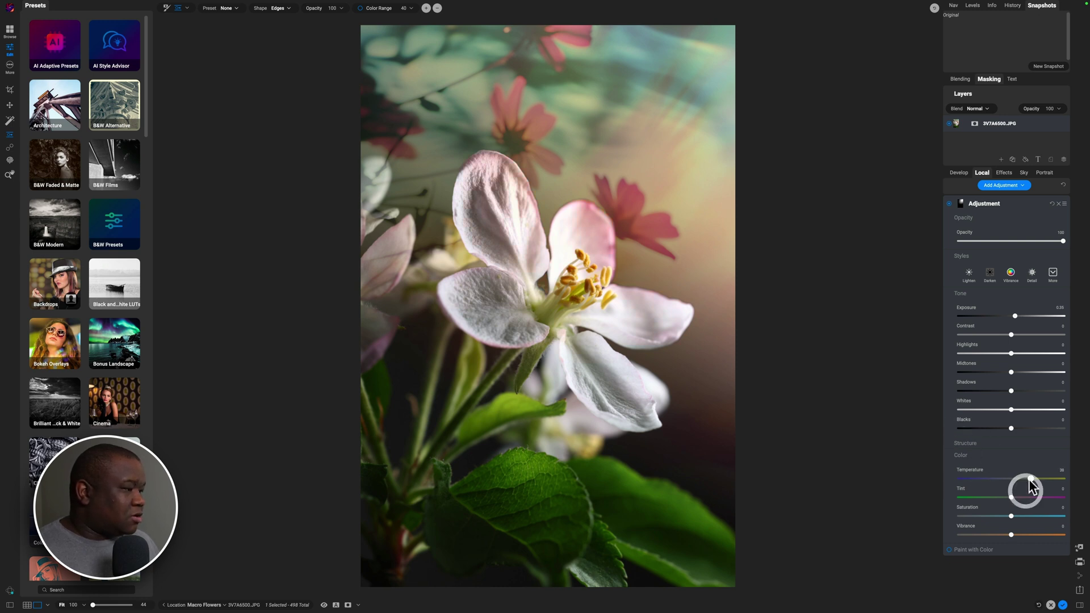
click(1014, 316)
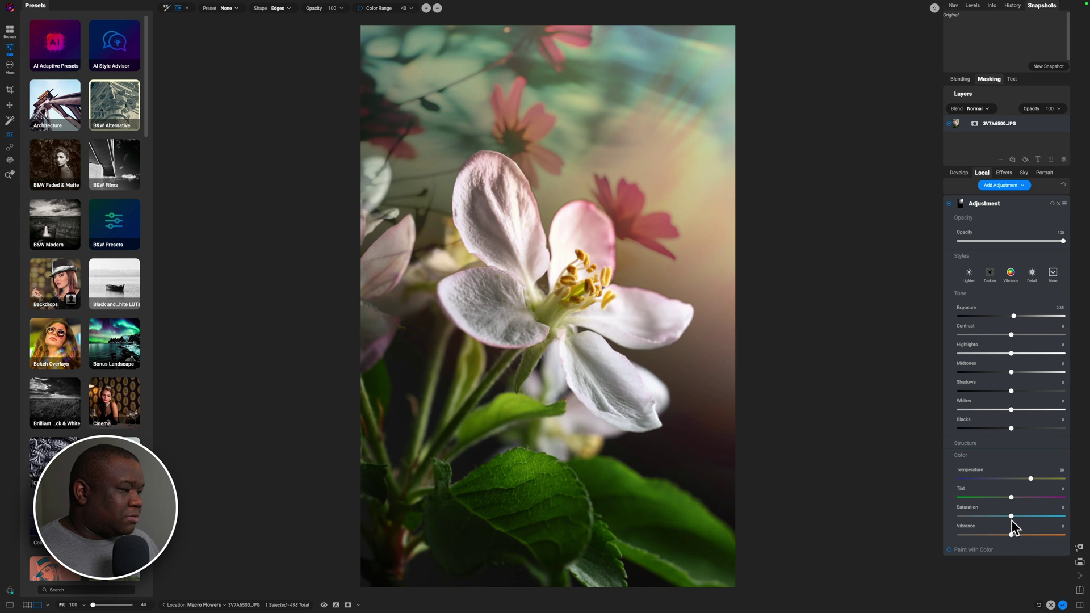
drag(1011, 516, 1017, 537)
Step: Enable Paint with Color in a warm orange, shift the mask's ellipse farther beyond the photo's upper right corner, and widen its feather
click(949, 550)
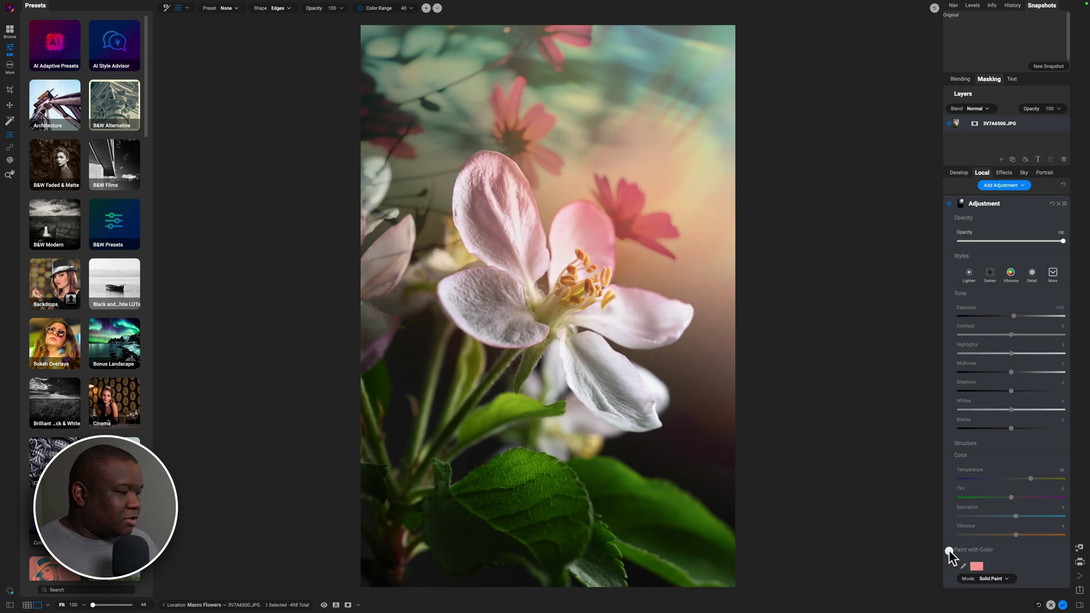
click(976, 566)
drag(562, 180, 573, 166)
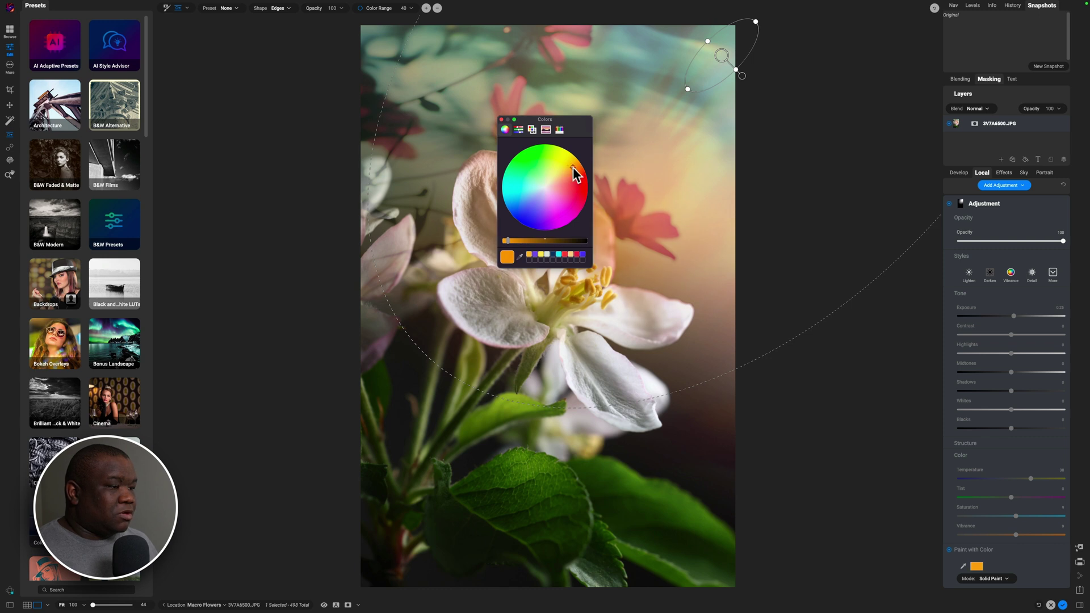
click(501, 119)
drag(722, 56, 763, 31)
drag(439, 317, 420, 311)
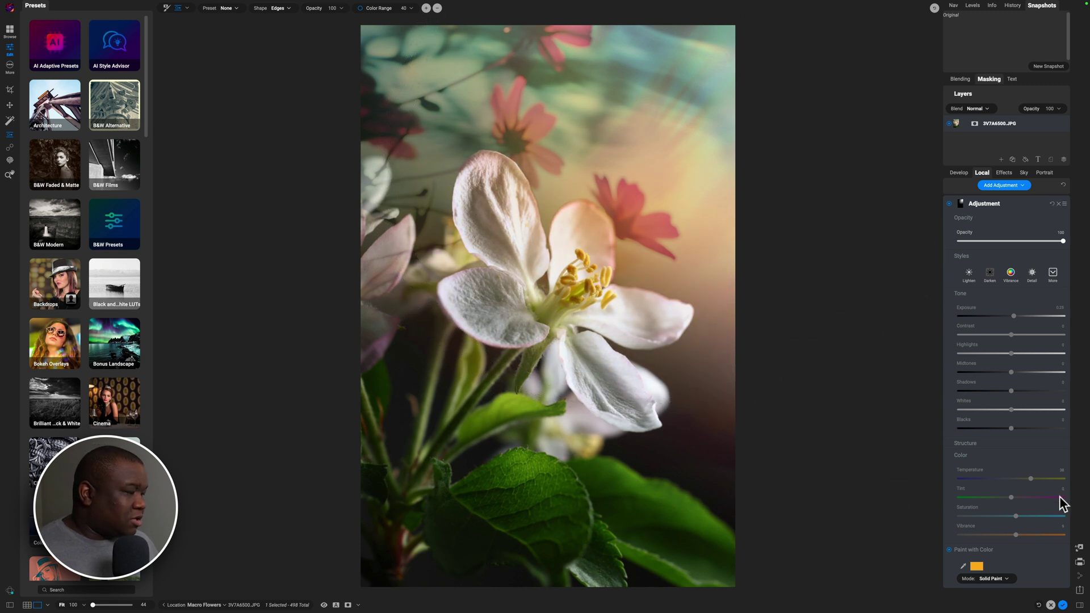
Step: Change the color paint mode to Classic, then raise vibrance to about 72, exposure to about 0.9, and midtones to about 41
click(995, 580)
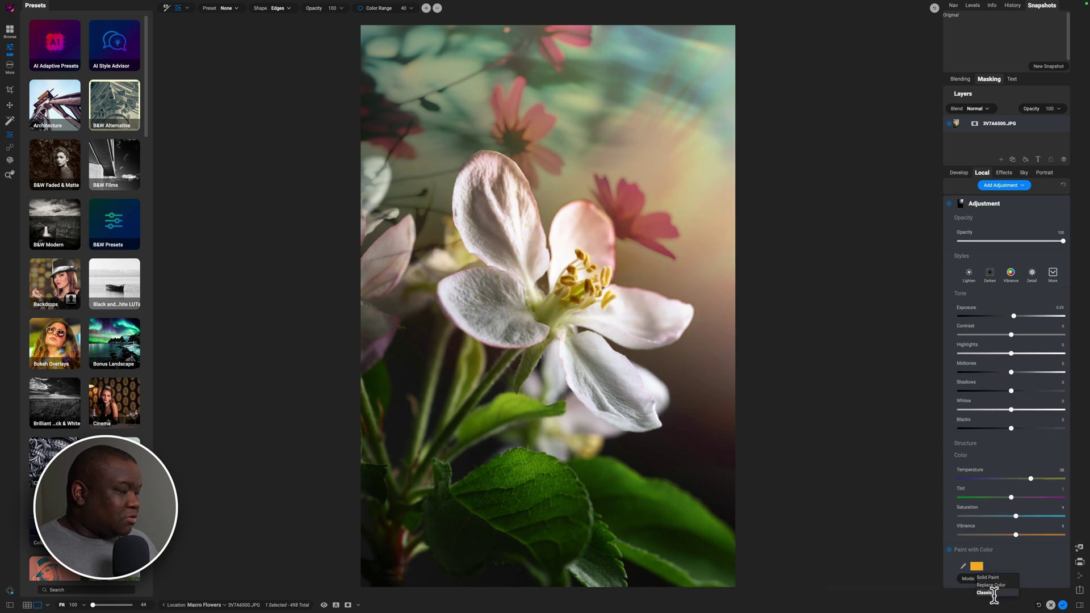
click(992, 593)
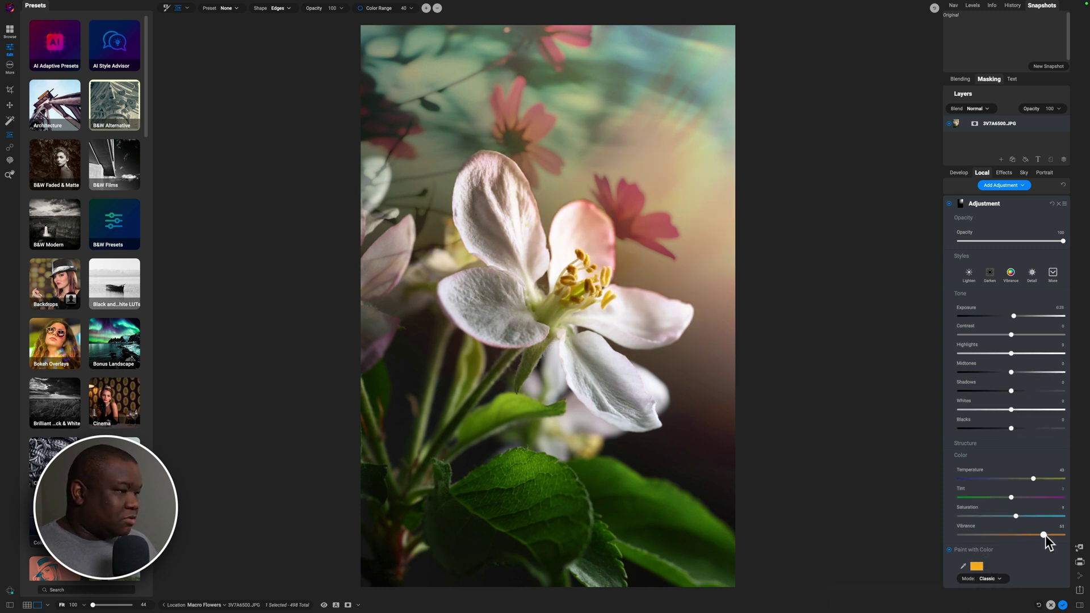
drag(1045, 535, 1049, 535)
drag(1014, 316, 1021, 316)
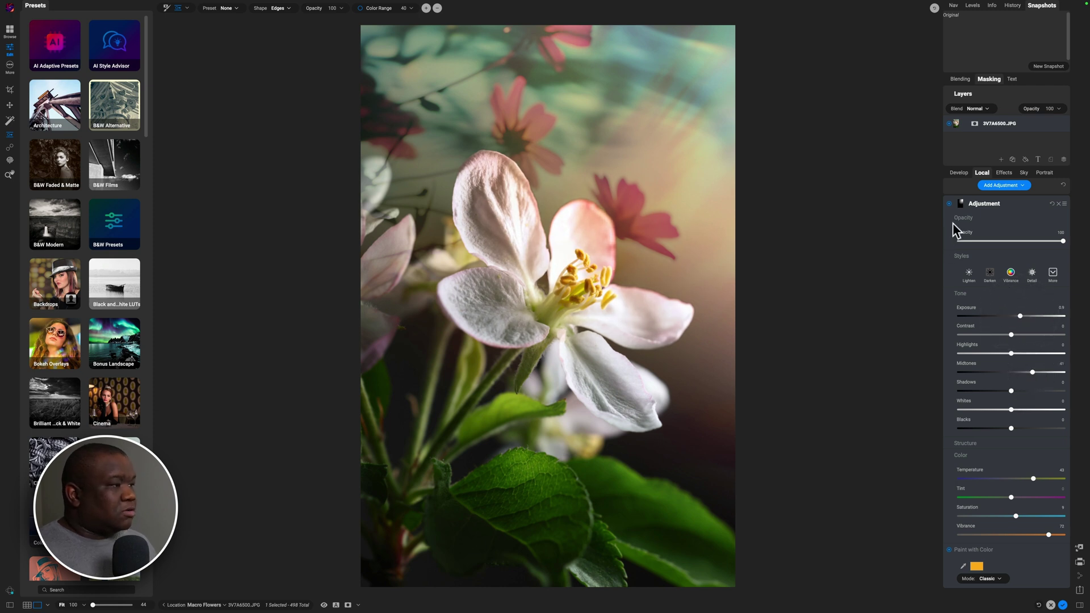
Step: Compare the photo with and without the local adjustment
click(949, 203)
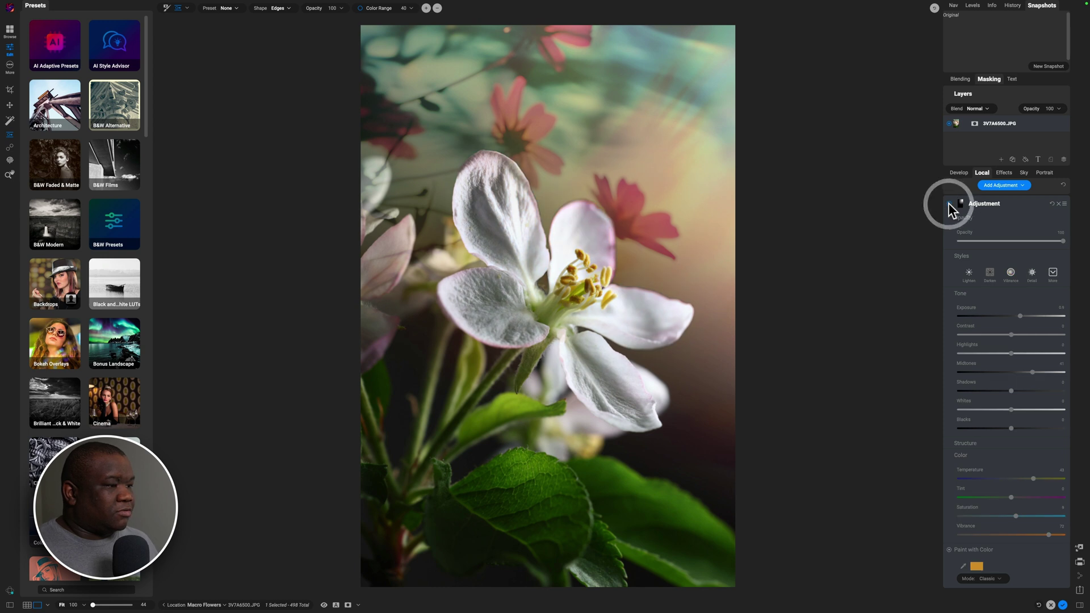
click(948, 202)
click(948, 202)
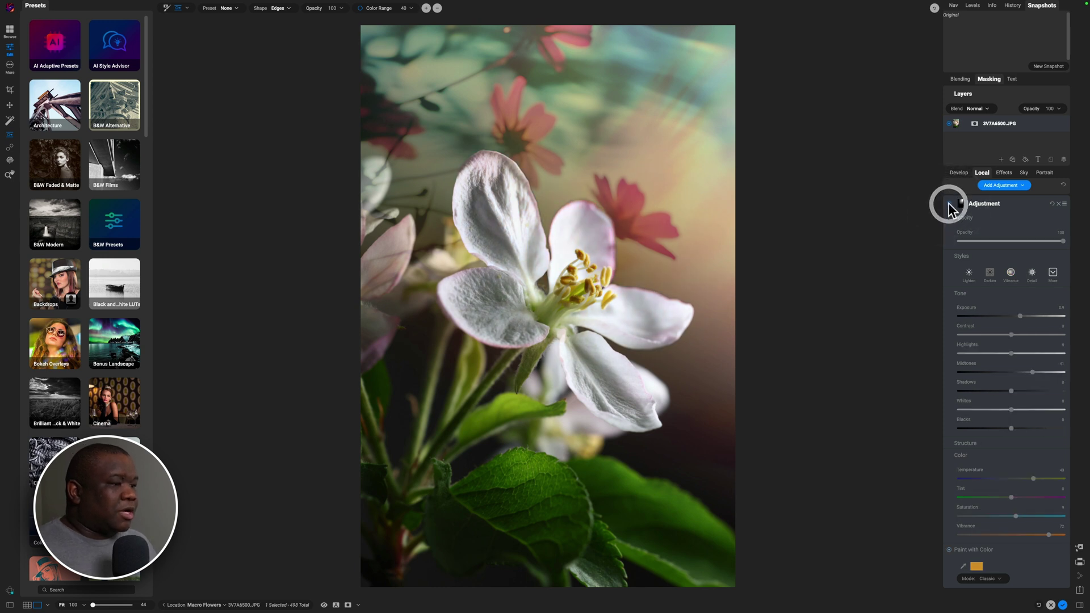
click(948, 203)
Step: Set the local adjustment's blend mode to Color and reduce its opacity to about 32
drag(1025, 241, 1030, 241)
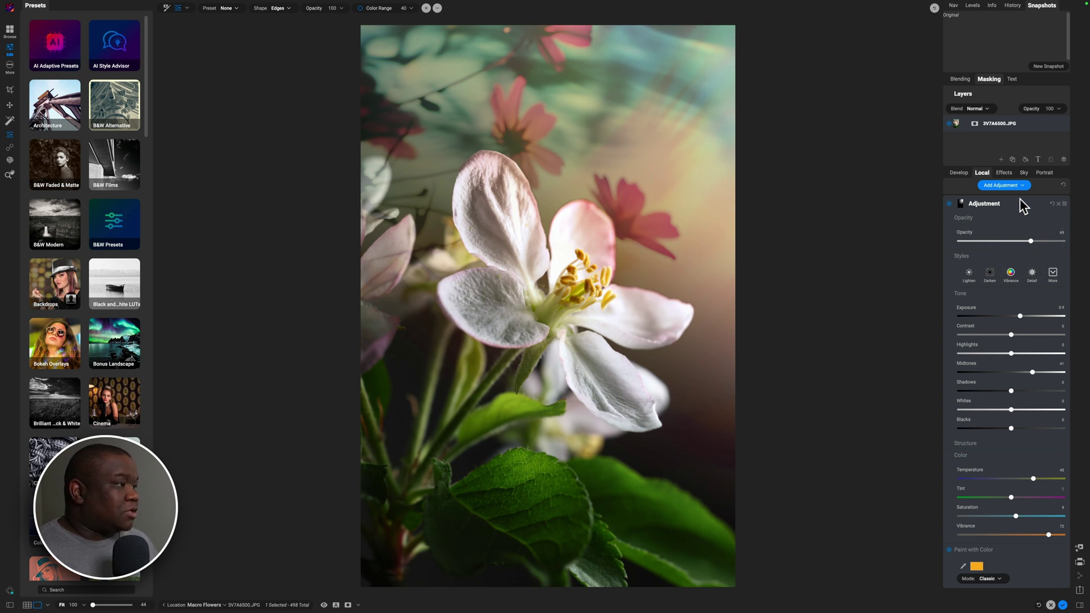
mouse_move(1064, 209)
click(960, 79)
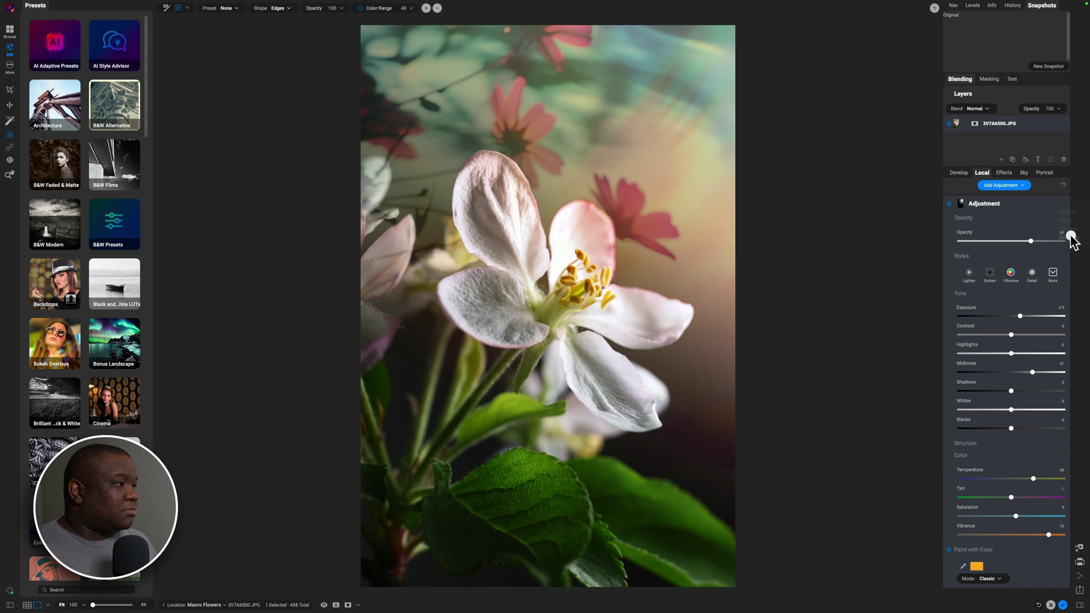
click(973, 94)
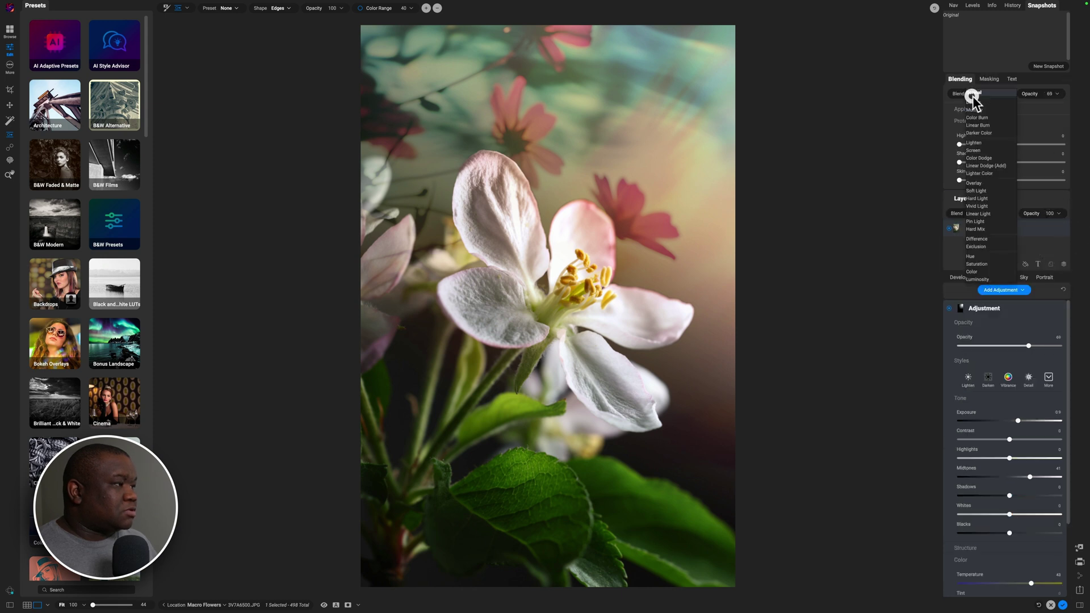
click(977, 272)
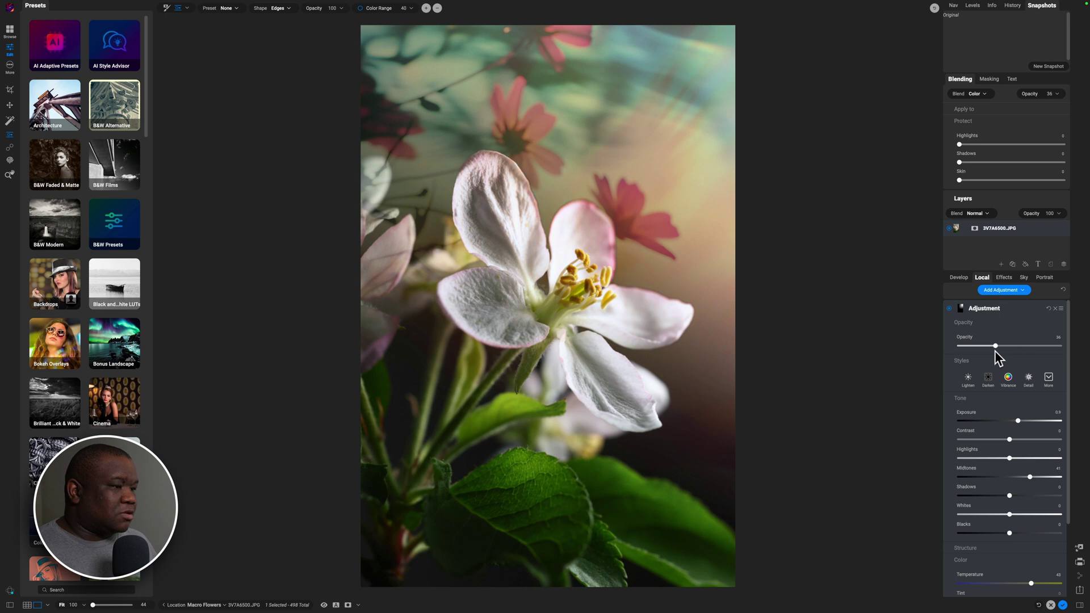
drag(967, 348, 1049, 346)
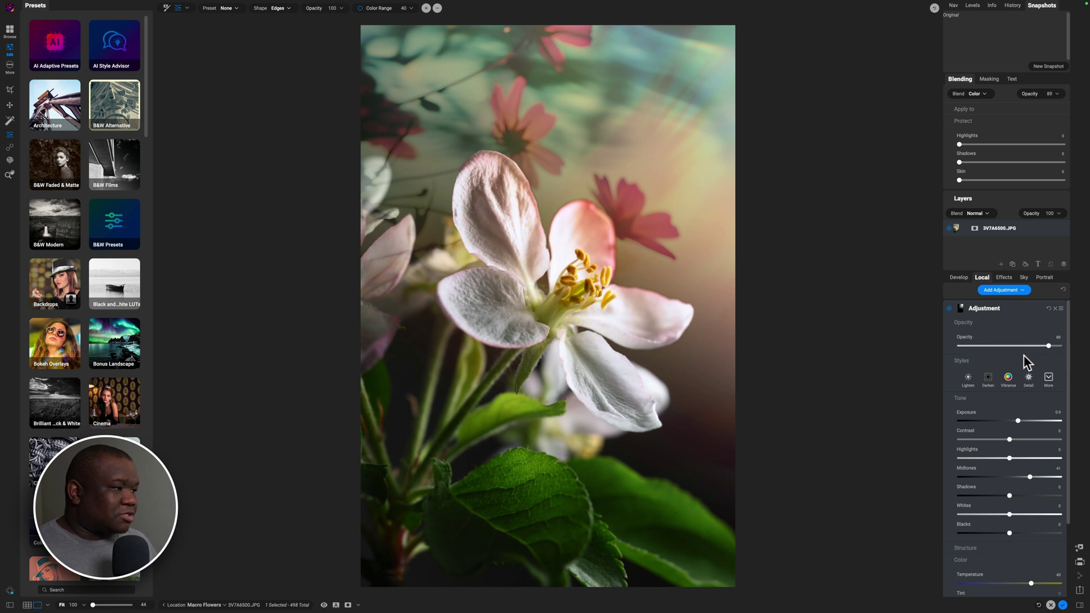
click(993, 346)
Step: Turn off and collapse the local adjustment, then preview the unedited original photo for comparison
click(948, 309)
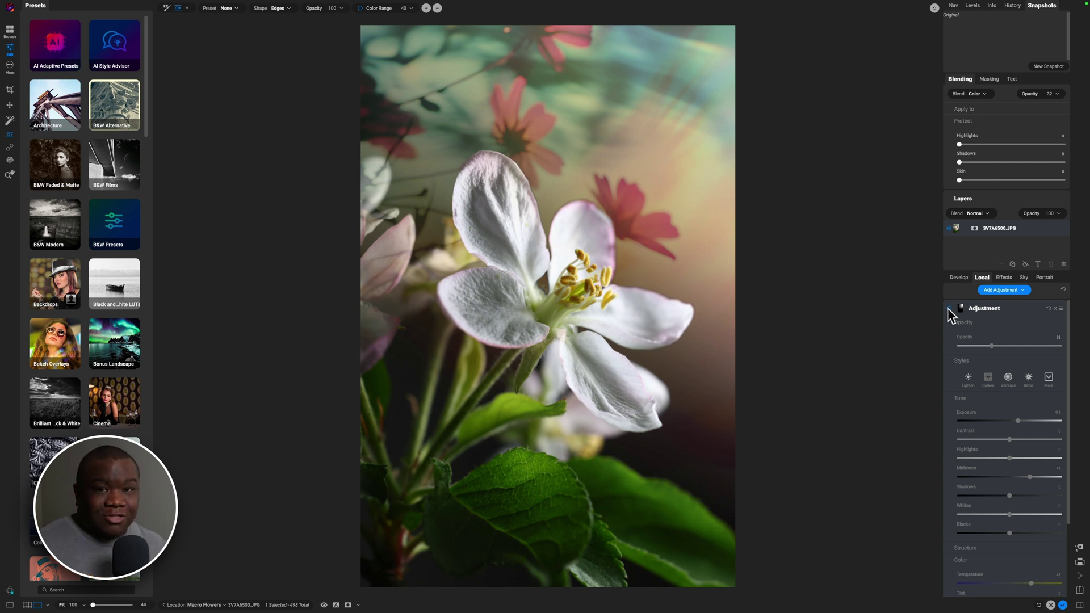
click(1027, 309)
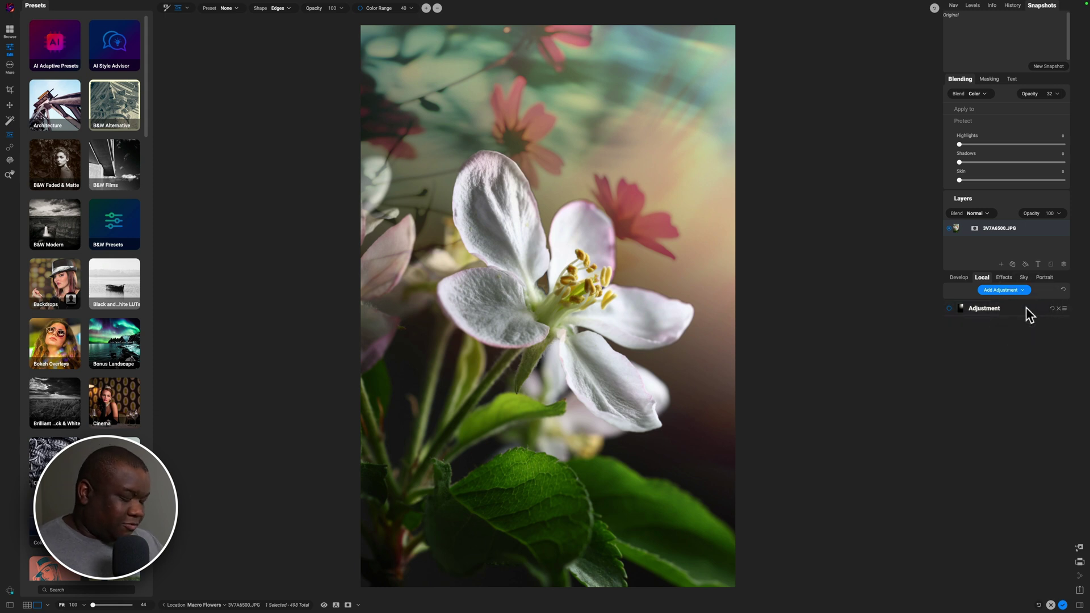
key(backslash)
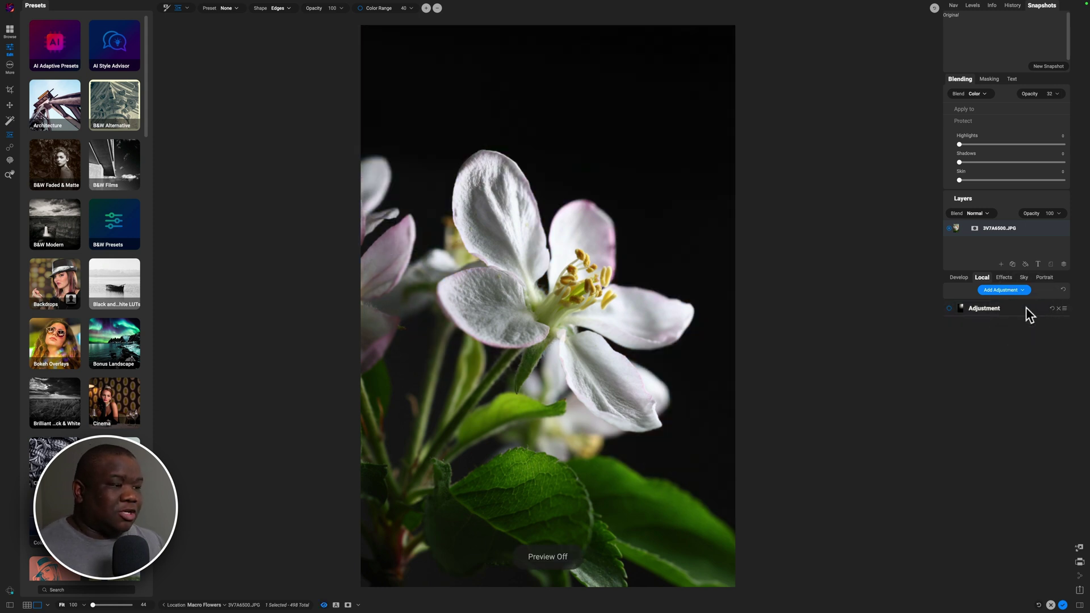